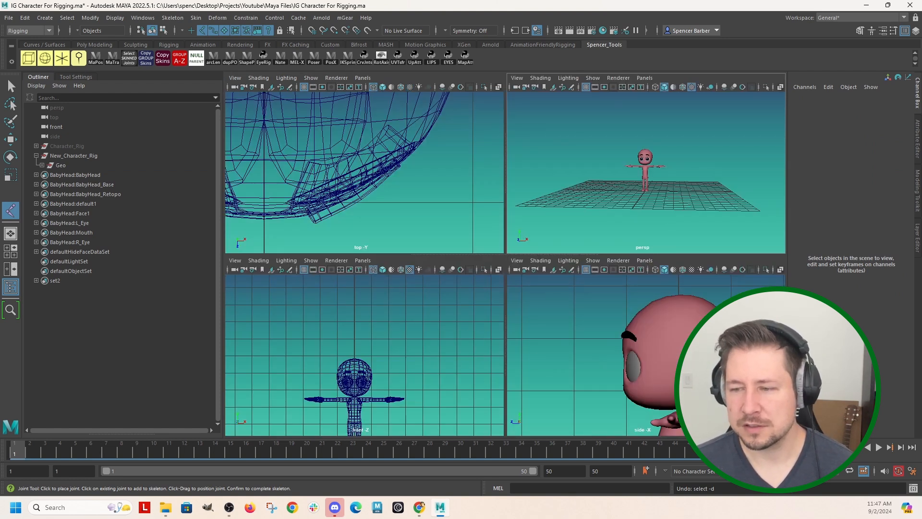
# Step: Maximize the side view and frame the character from head to feet
pyautogui.press('space')
pyautogui.scroll(-5, 610, 350)
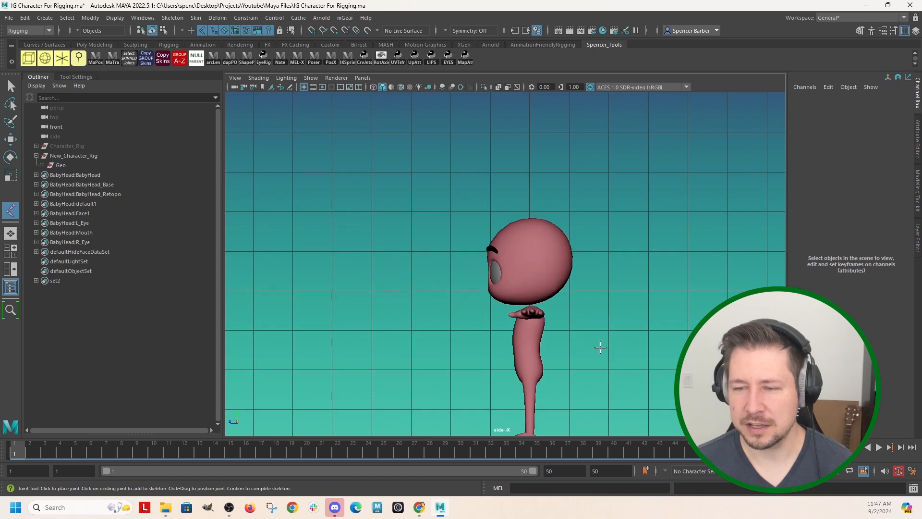
pyautogui.press('space')
pyautogui.press('space')
pyautogui.press('space')
pyautogui.press('space')
pyautogui.keyDown('alt'); pyautogui.moveTo(562, 327); pyautogui.dragTo(530, 282, button='middle'); pyautogui.keyUp('alt')
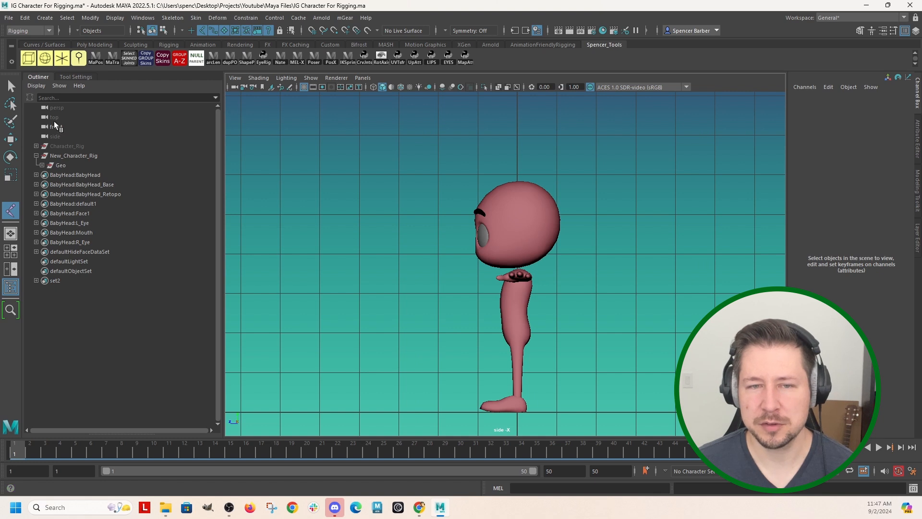
# Step: Look through the persp camera in the viewport and display the character with textured shading, seen from an angle
pyautogui.click(56, 136)
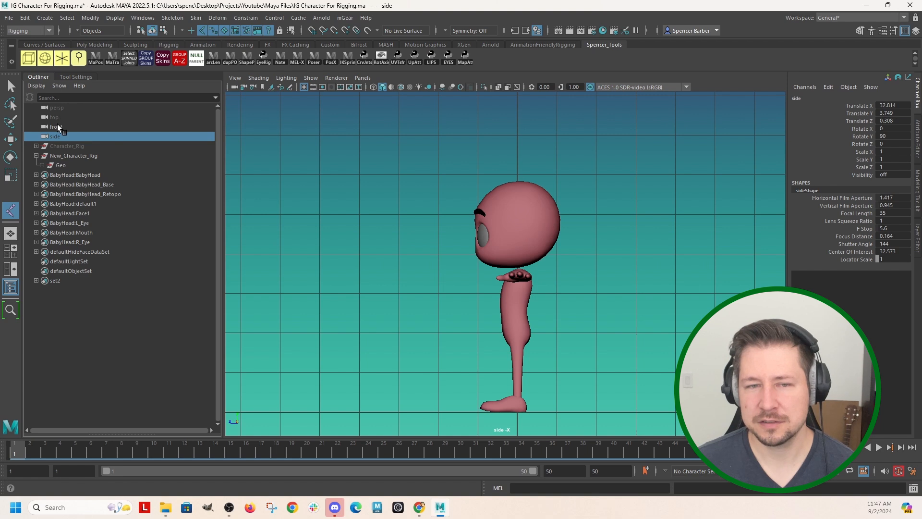
pyautogui.click(57, 107)
pyautogui.moveTo(57, 110); pyautogui.dragTo(436, 178, button='middle')
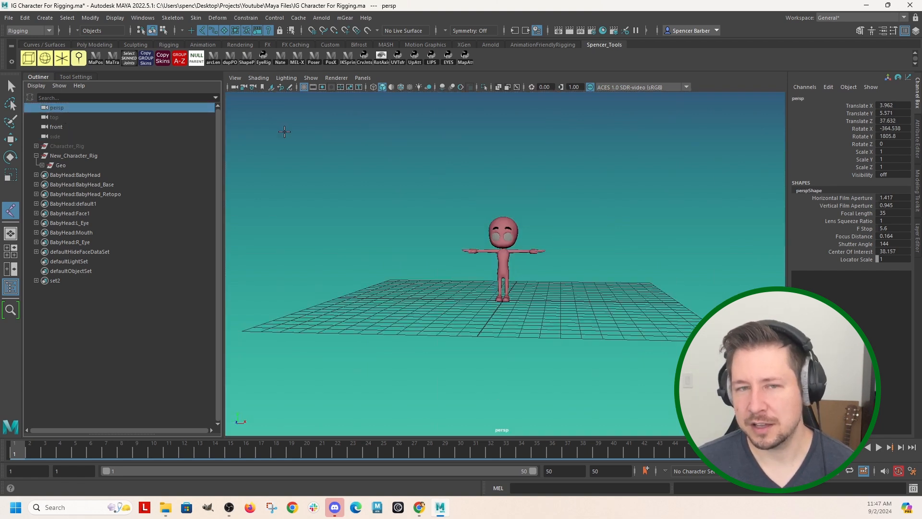
pyautogui.press('space')
pyautogui.moveTo(509, 206)
pyautogui.mouseDown()
pyautogui.moveTo(497, 143)
pyautogui.moveTo(511, 211)
pyautogui.mouseUp()
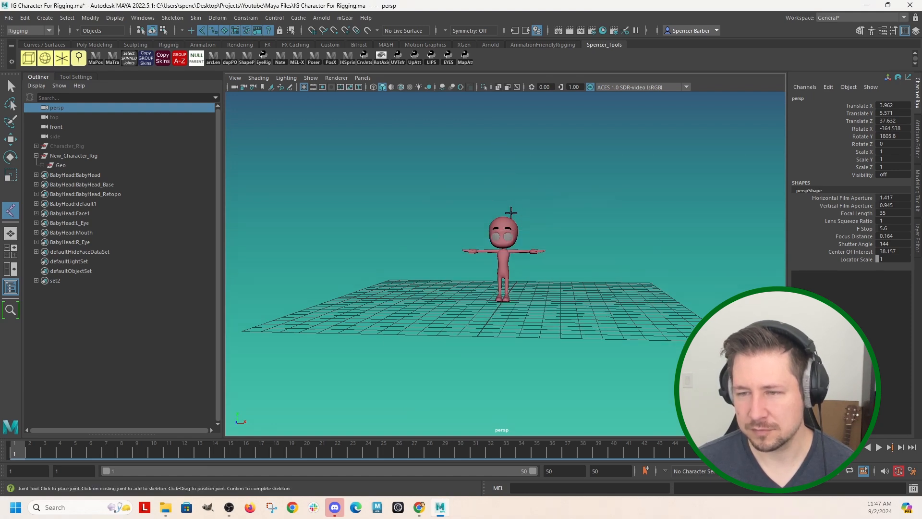
pyautogui.keyDown('alt'); pyautogui.moveTo(557, 278); pyautogui.dragTo(535, 287); pyautogui.keyUp('alt')
pyautogui.press('6')
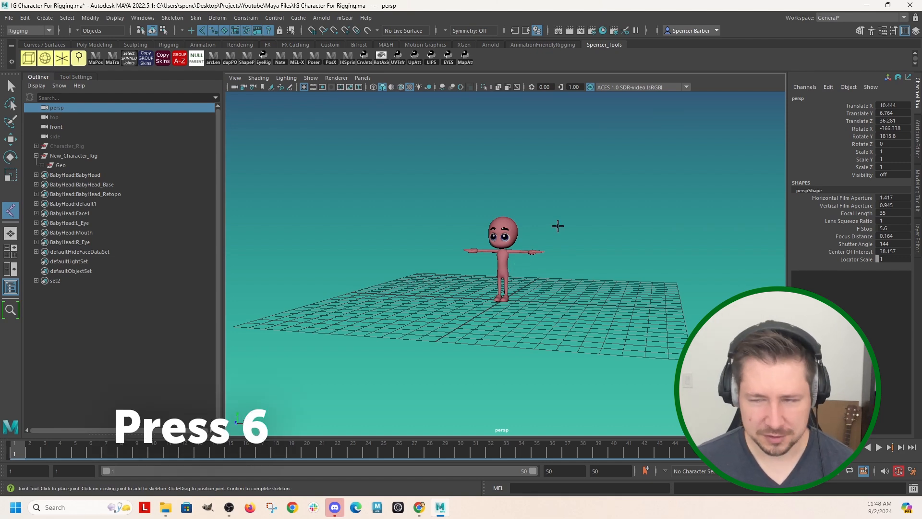
pyautogui.scroll(6, 506, 248)
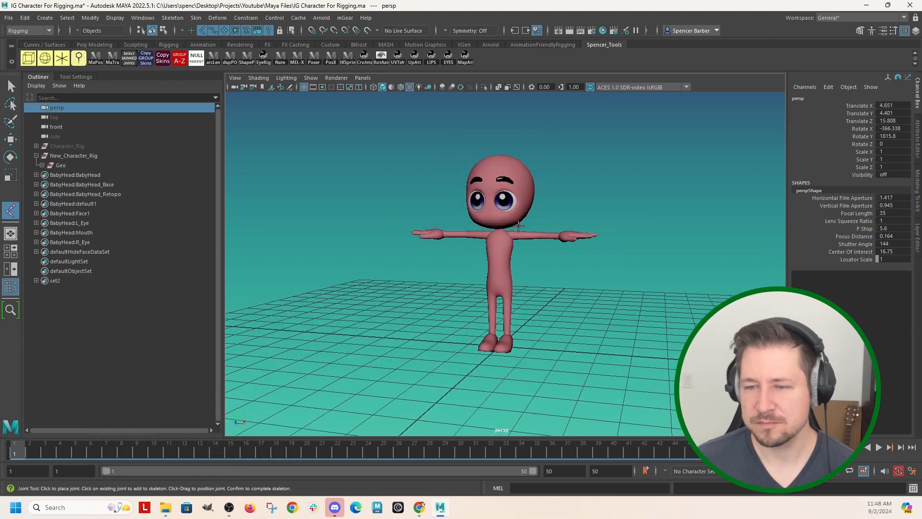
pyautogui.keyDown('alt'); pyautogui.moveTo(523, 230); pyautogui.dragTo(457, 247); pyautogui.keyUp('alt')
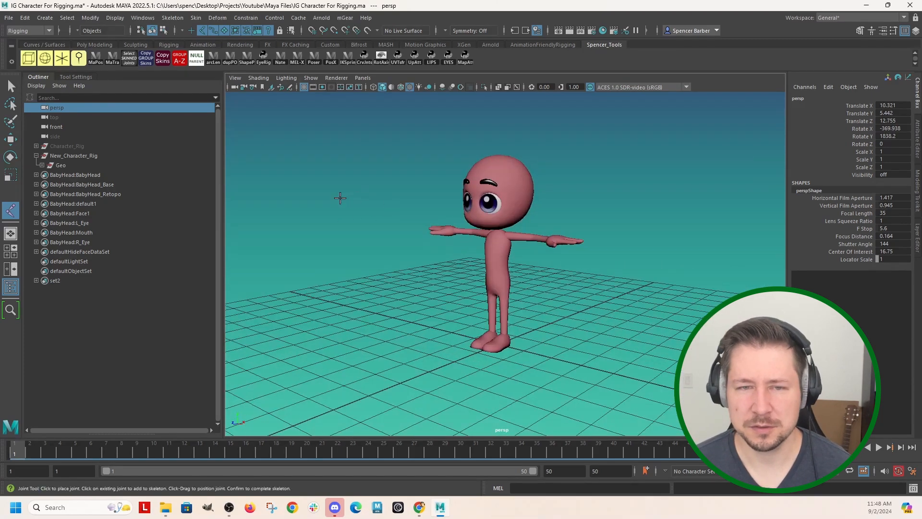
# Step: Look through the side camera in the viewport and frame the character's torso and legs
pyautogui.press('space')
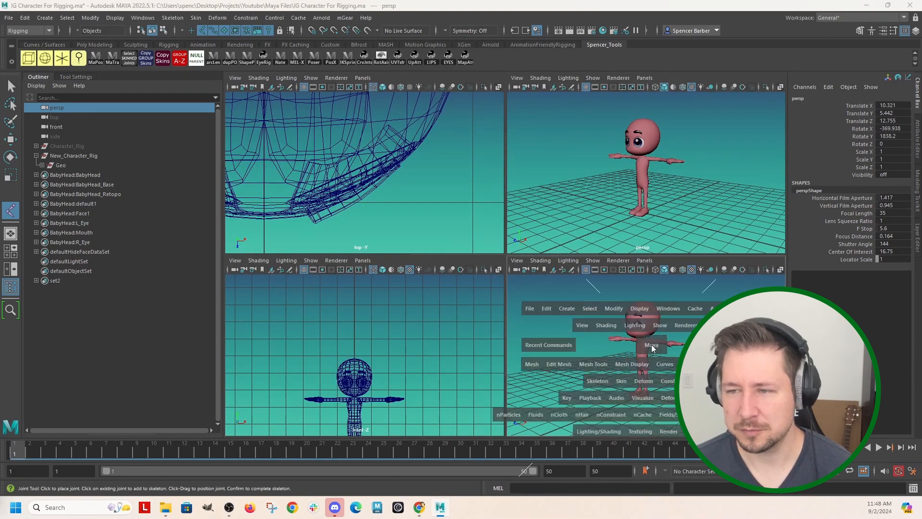
pyautogui.press('space')
pyautogui.click(65, 137)
pyautogui.moveTo(57, 136); pyautogui.dragTo(469, 199, button='middle')
pyautogui.scroll(5, 528, 252)
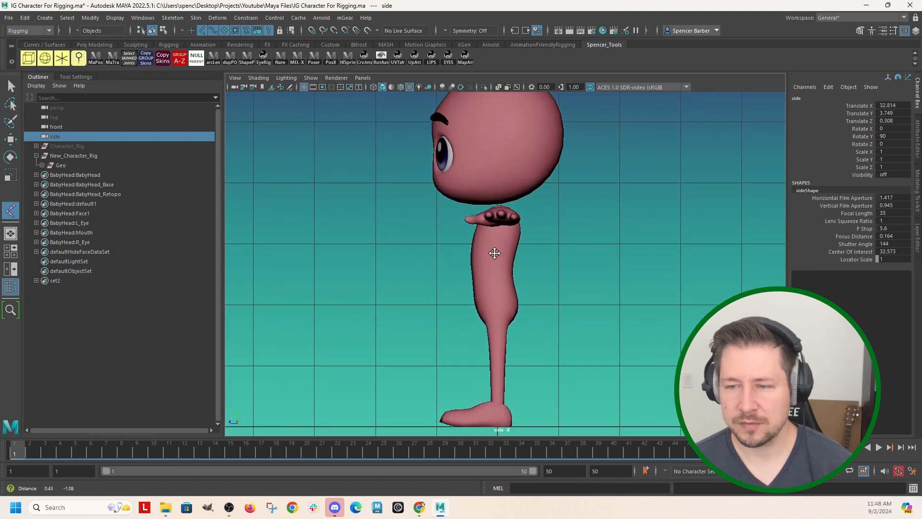
# Step: Preview the side view in wireframe, enable X-Ray Joints for it, and restore textured shading
pyautogui.press('4')
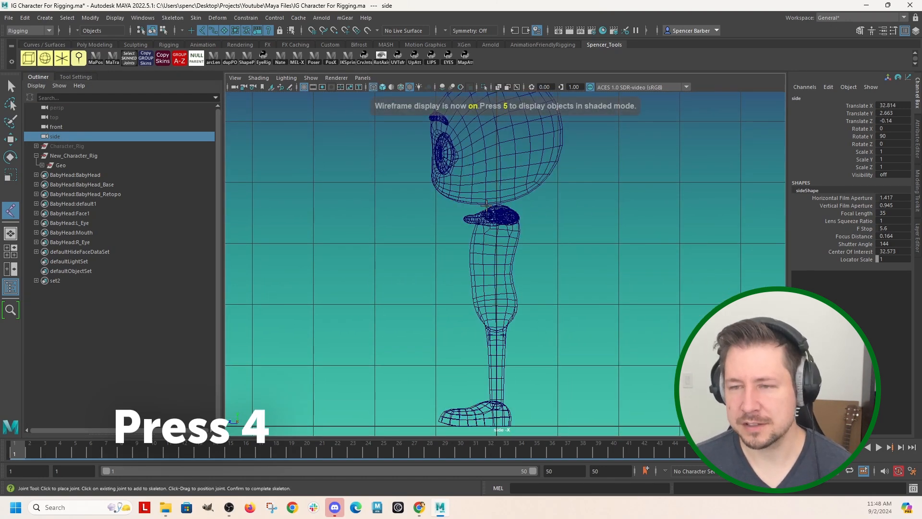
pyautogui.scroll(-2, 496, 208)
pyautogui.scroll(3, 520, 315)
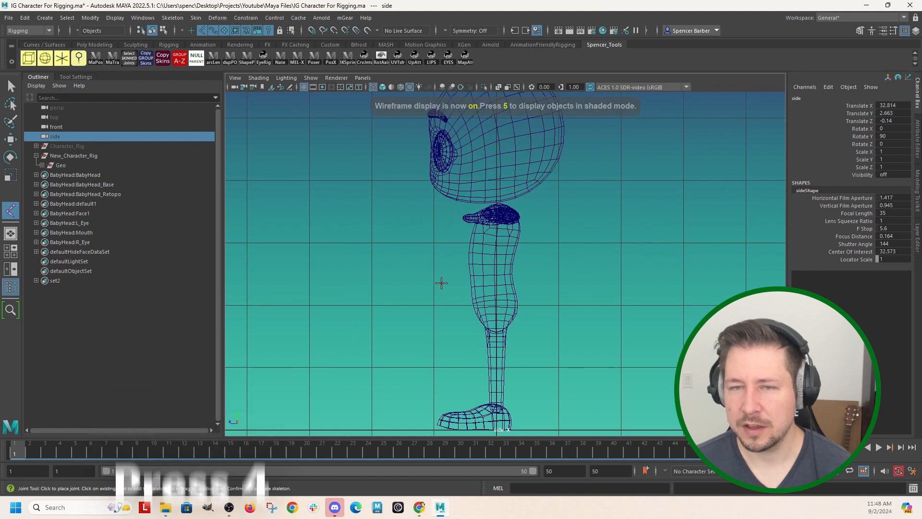
pyautogui.click(260, 79)
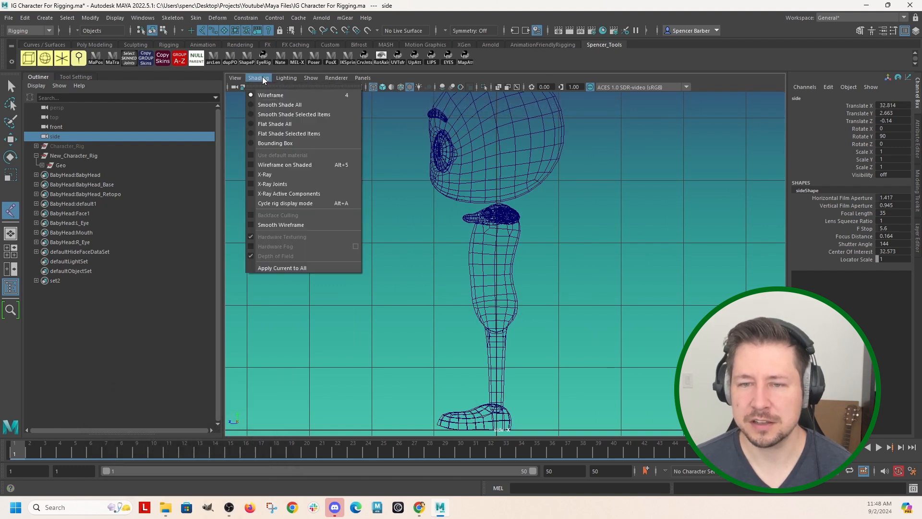
pyautogui.click(249, 184)
pyautogui.press('6')
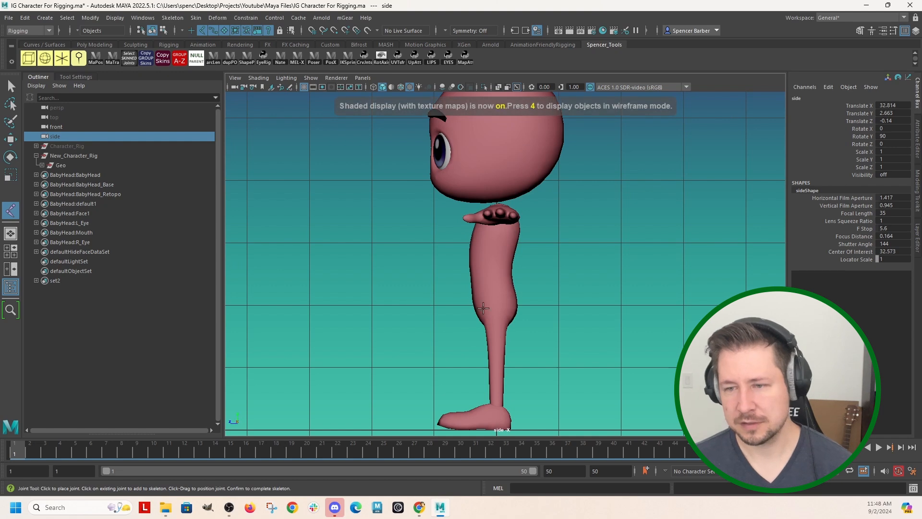
# Step: Create a four-joint spine chain from the pelvis up to the base of the neck and select its root joint
pyautogui.click(496, 308)
pyautogui.click(488, 276)
pyautogui.click(492, 235)
pyautogui.click(501, 208)
pyautogui.press('Return')
pyautogui.press('Up')
pyautogui.press('Up')
pyautogui.press('Up')
pyautogui.press('e')
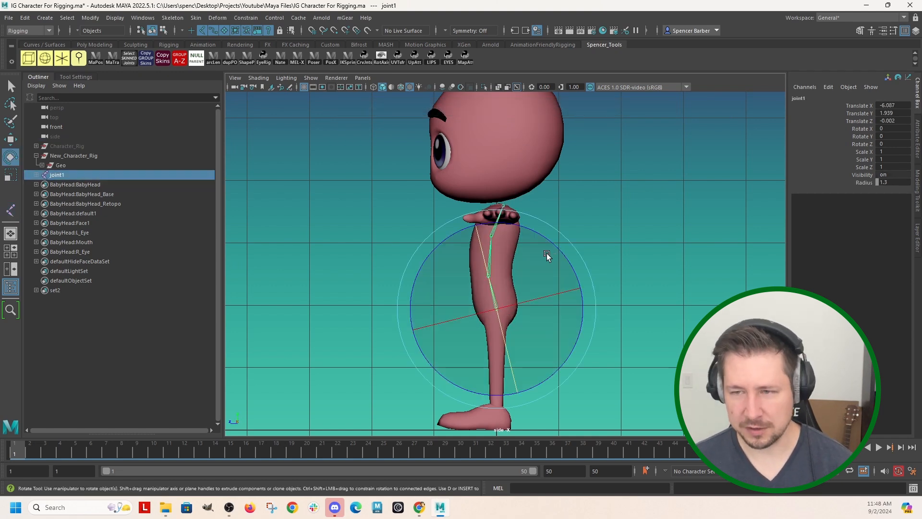
# Step: Set the root joint's Translate X to 0 and check the chain's placement inside the body in perspective
pyautogui.press('space')
pyautogui.press('space')
pyautogui.keyDown('alt'); pyautogui.moveTo(524, 213); pyautogui.dragTo(485, 266); pyautogui.keyUp('alt')
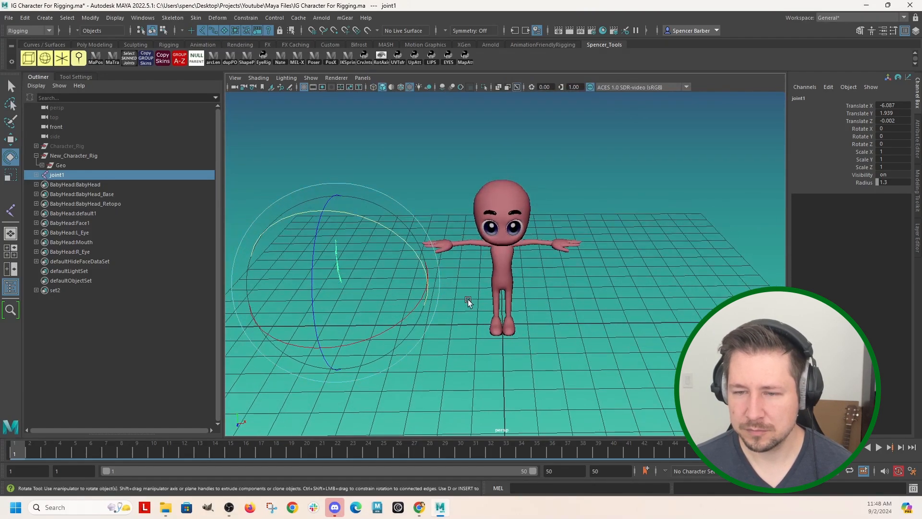
pyautogui.doubleClick(902, 105)
pyautogui.write('0')
pyautogui.press('Return')
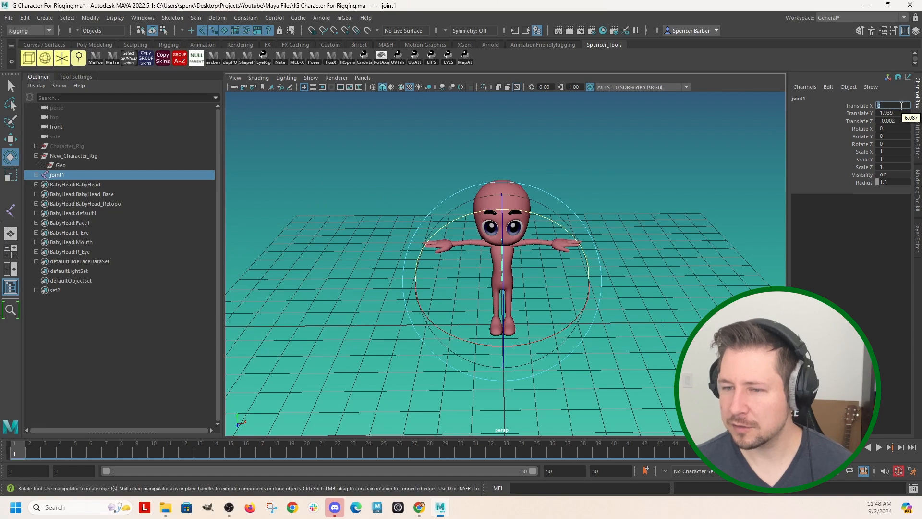
pyautogui.keyDown('alt'); pyautogui.moveTo(529, 269); pyautogui.dragTo(480, 259); pyautogui.keyUp('alt')
pyautogui.click(671, 220)
pyautogui.keyDown('alt'); pyautogui.moveTo(671, 220); pyautogui.dragTo(519, 261); pyautogui.keyUp('alt')
# Step: In the side view, move the root joint slightly lower in the pelvis, to about Translate Y 1.89 and Z -0.02
pyautogui.press('space')
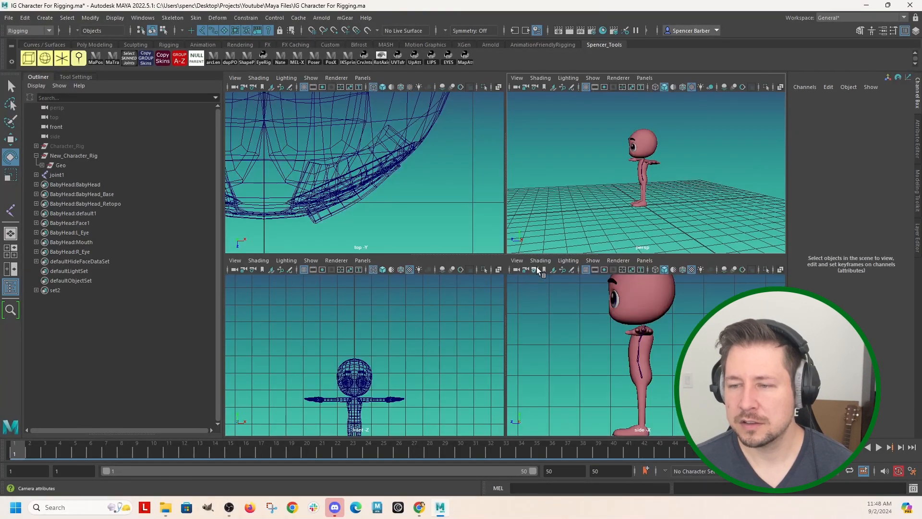
pyautogui.press('space')
pyautogui.keyDown('alt'); pyautogui.moveTo(521, 251); pyautogui.dragTo(524, 199, button='middle'); pyautogui.keyUp('alt')
pyautogui.keyDown('alt'); pyautogui.moveTo(485, 214); pyautogui.dragTo(534, 223, button='right'); pyautogui.keyUp('alt')
pyautogui.keyDown('alt'); pyautogui.moveTo(520, 198); pyautogui.dragTo(509, 267, button='middle'); pyautogui.keyUp('alt')
pyautogui.keyDown('alt'); pyautogui.moveTo(509, 267); pyautogui.dragTo(554, 323, button='right'); pyautogui.keyUp('alt')
pyautogui.keyDown('alt'); pyautogui.moveTo(553, 323); pyautogui.dragTo(548, 266, button='middle'); pyautogui.keyUp('alt')
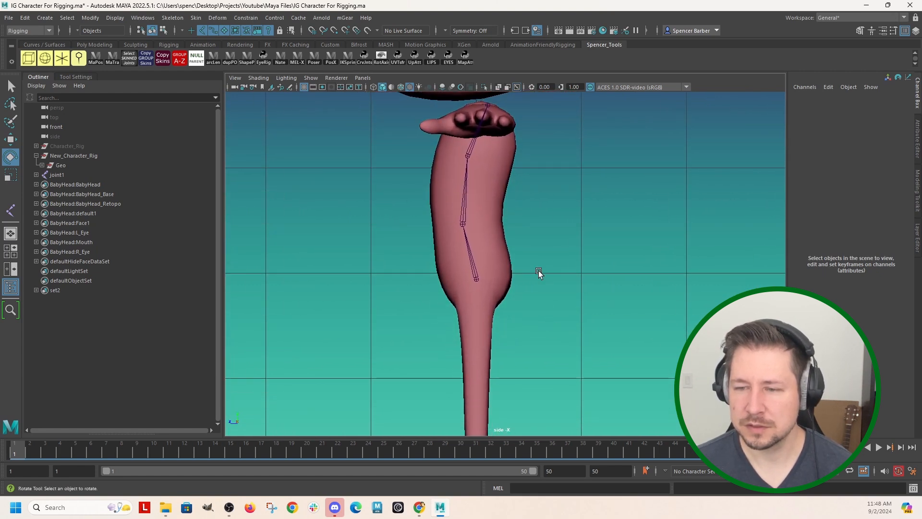
pyautogui.click(473, 268)
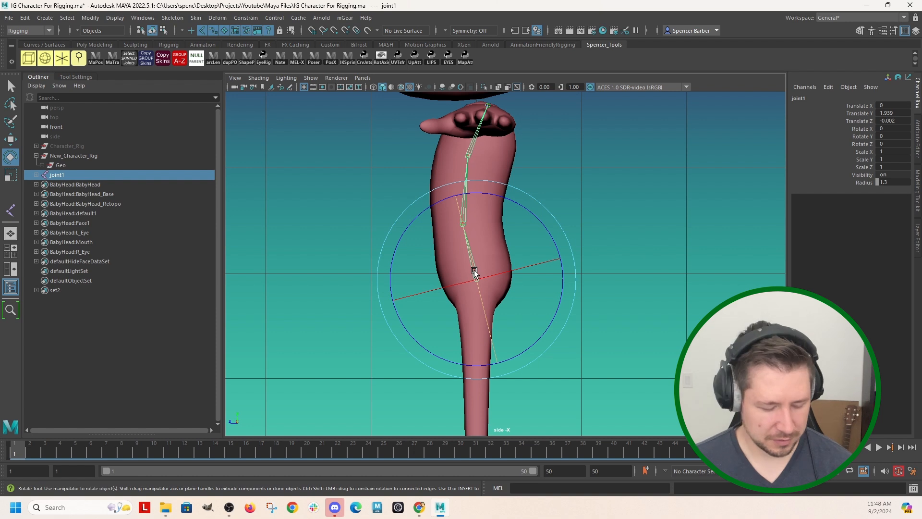
pyautogui.press('w')
pyautogui.moveTo(475, 278); pyautogui.dragTo(477, 282)
# Step: Move the second spine joint slightly down and back, and lower the third joint to the middle of the torso
pyautogui.click(466, 227)
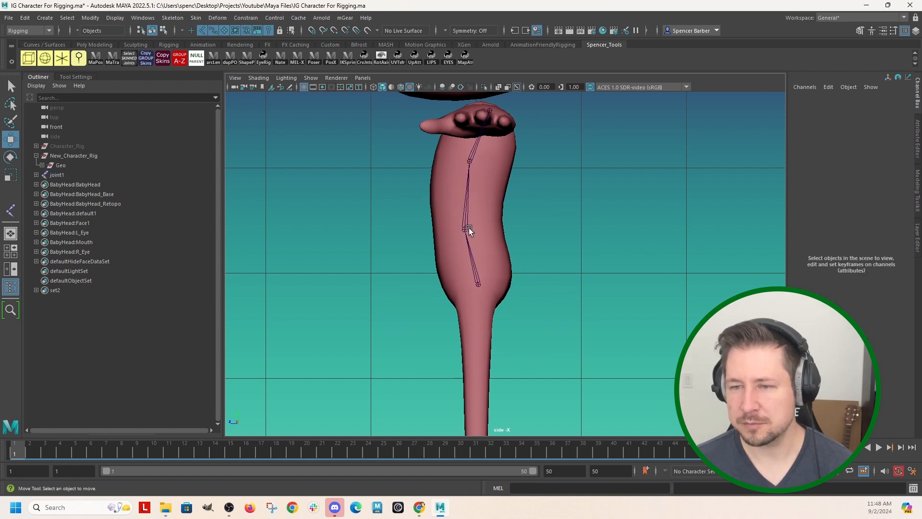
pyautogui.click(464, 229)
pyautogui.moveTo(463, 229); pyautogui.dragTo(467, 233)
pyautogui.click(553, 175)
pyautogui.click(475, 162)
pyautogui.moveTo(469, 166); pyautogui.dragTo(466, 186)
# Step: Raise the top spine joint to the base of the neck
pyautogui.click(480, 137)
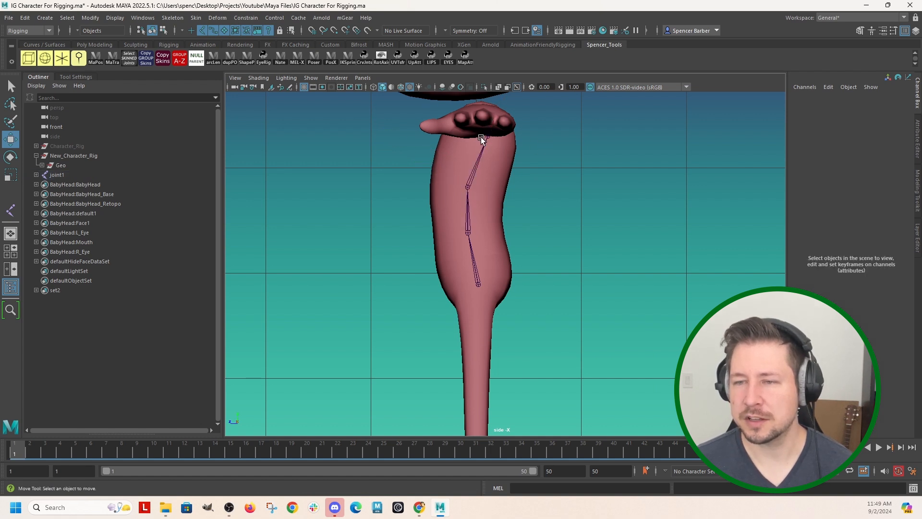
pyautogui.click(490, 137)
pyautogui.moveTo(489, 137); pyautogui.dragTo(485, 108)
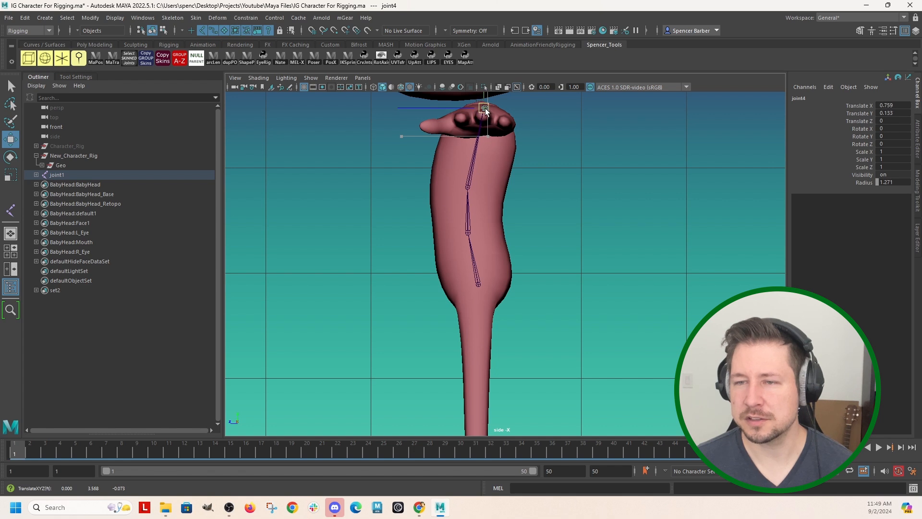
pyautogui.click(572, 241)
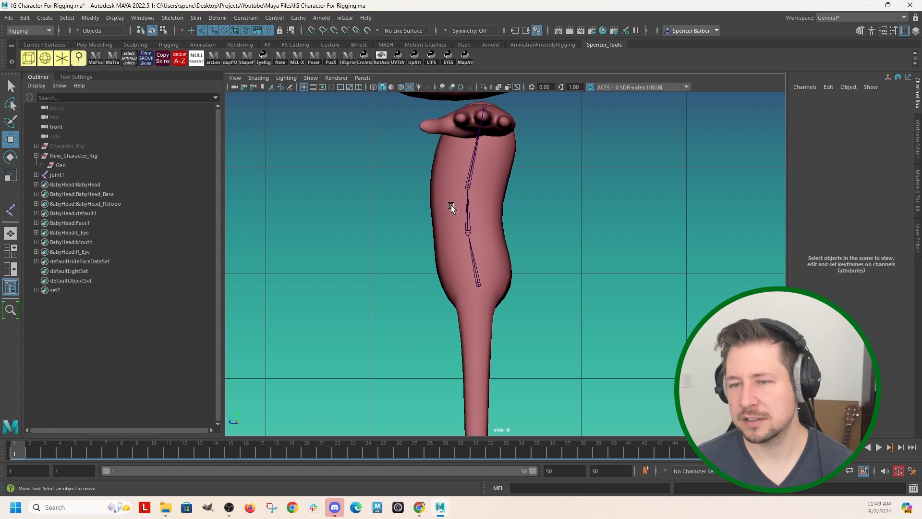
# Step: Lower the second spine joint slightly and move the root joint up and forward inside the pelvis
pyautogui.click(468, 233)
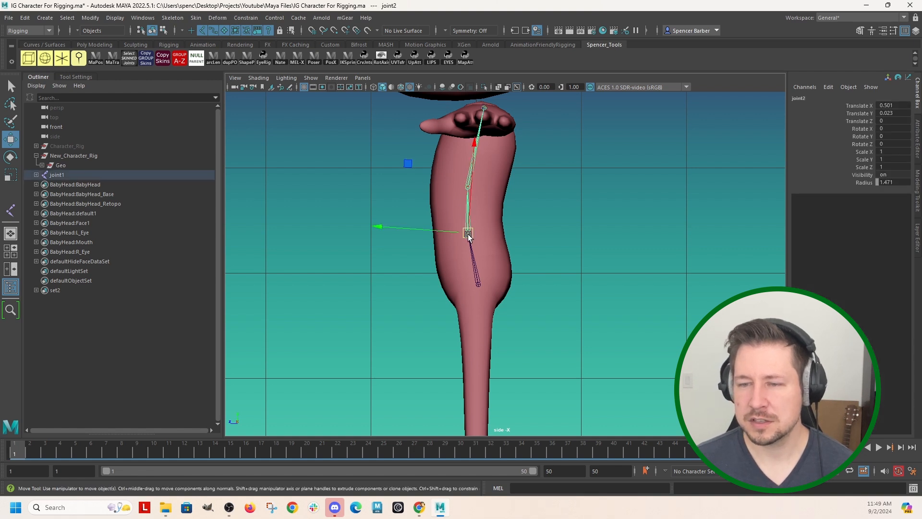
pyautogui.moveTo(468, 233); pyautogui.dragTo(468, 242)
pyautogui.click(478, 283)
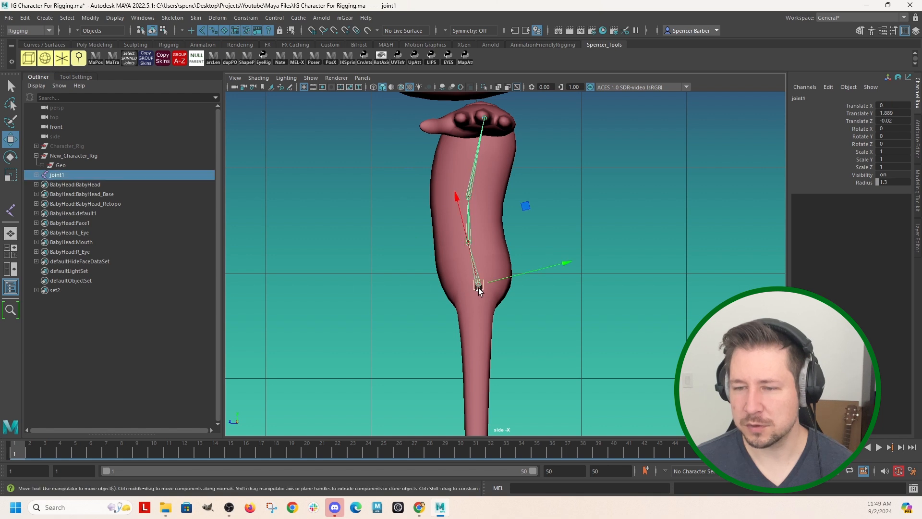
pyautogui.moveTo(478, 284); pyautogui.dragTo(470, 259)
# Step: Lower the second spine joint toward the root and settle the third joint at about Translate X 0.36, Y 0.03
pyautogui.click(485, 221)
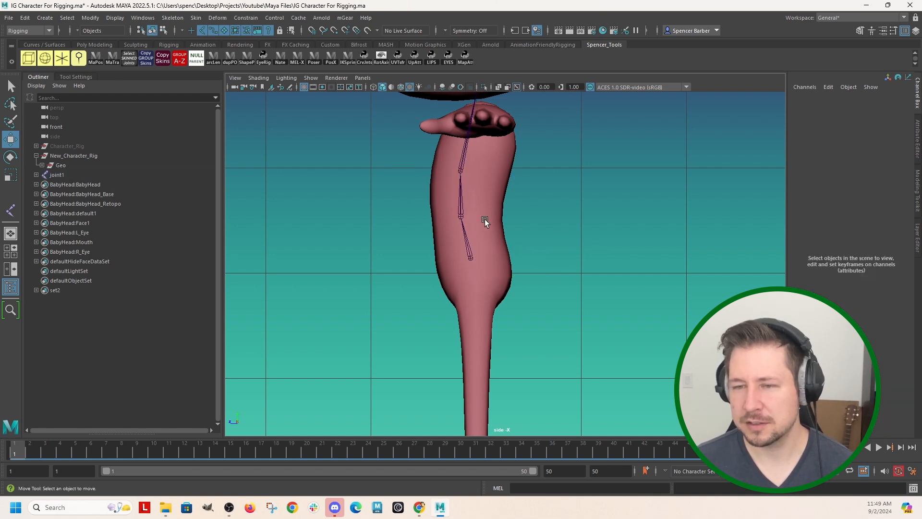
pyautogui.click(461, 216)
pyautogui.moveTo(461, 216); pyautogui.dragTo(462, 226)
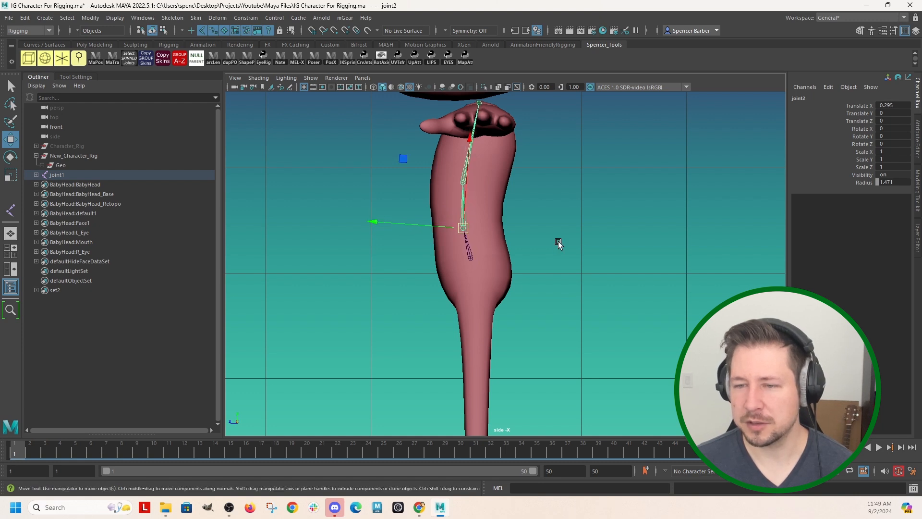
pyautogui.click(557, 242)
pyautogui.moveTo(462, 180); pyautogui.dragTo(462, 194)
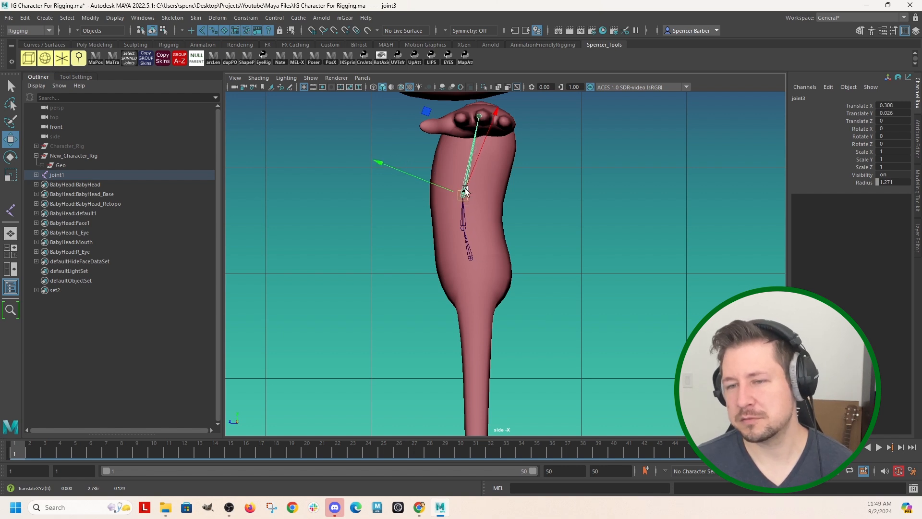
pyautogui.keyDown('alt'); pyautogui.moveTo(578, 210); pyautogui.dragTo(563, 248, button='middle'); pyautogui.keyUp('alt')
pyautogui.moveTo(448, 233)
pyautogui.mouseDown()
pyautogui.moveTo(460, 225)
pyautogui.moveTo(449, 229)
pyautogui.mouseUp()
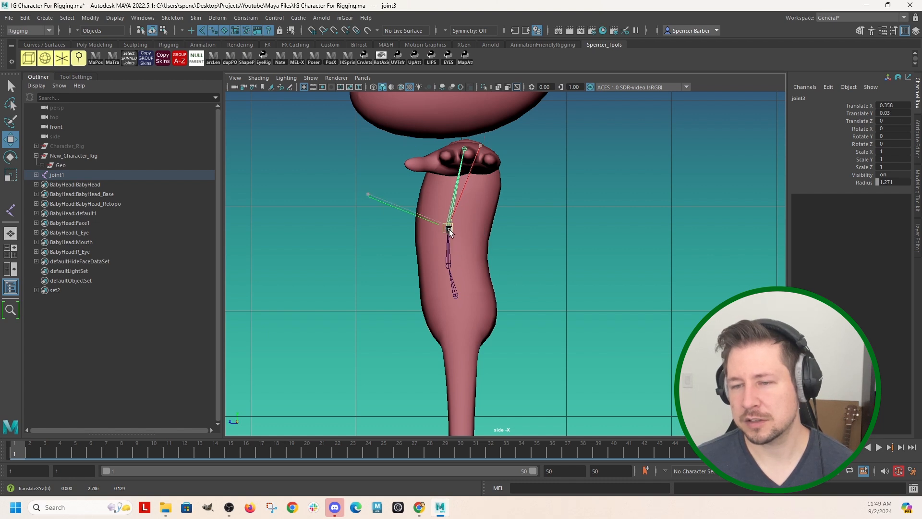
# Step: Nudge the second spine joint and shift the root joint slightly down and back, to about Translate Y 2.11, Z 0.03
pyautogui.click(477, 262)
pyautogui.click(448, 266)
pyautogui.moveTo(447, 266); pyautogui.dragTo(445, 263)
pyautogui.click(456, 296)
pyautogui.moveTo(455, 296); pyautogui.dragTo(459, 299)
pyautogui.click(602, 259)
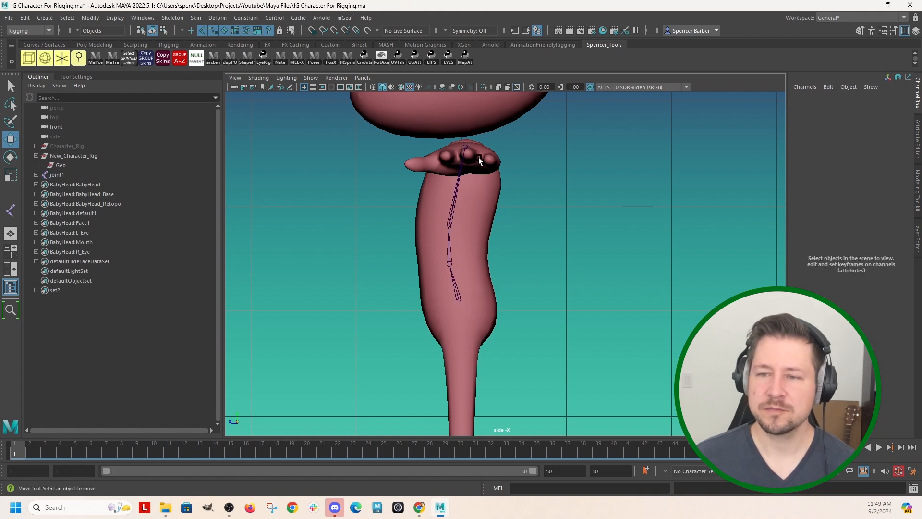
# Step: Nudge the top spine joint slightly up and back at the neck base, to about Translate X 0.80, Y 0.13
pyautogui.click(465, 145)
pyautogui.moveTo(465, 145); pyautogui.dragTo(467, 143)
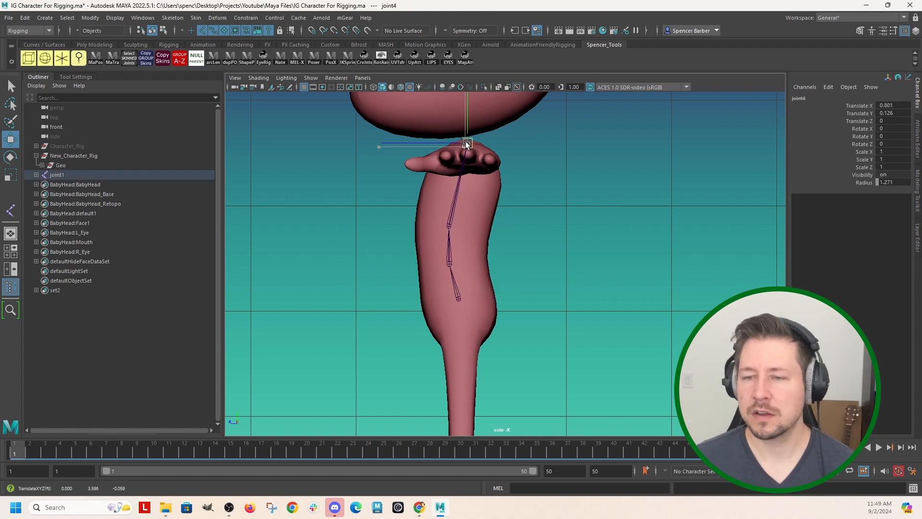
pyautogui.click(550, 233)
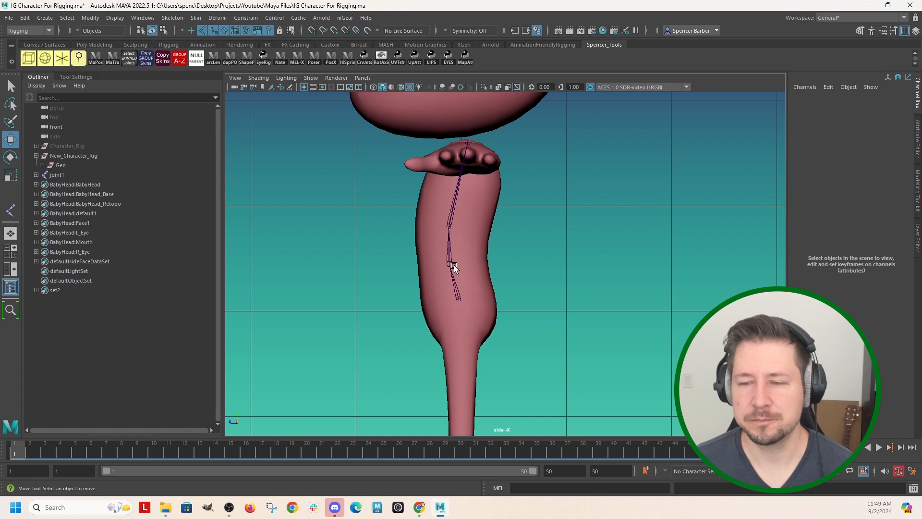
# Step: Select the root joint and examine the spine chain inside the torso up close in the perspective view
pyautogui.click(456, 298)
pyautogui.press('space')
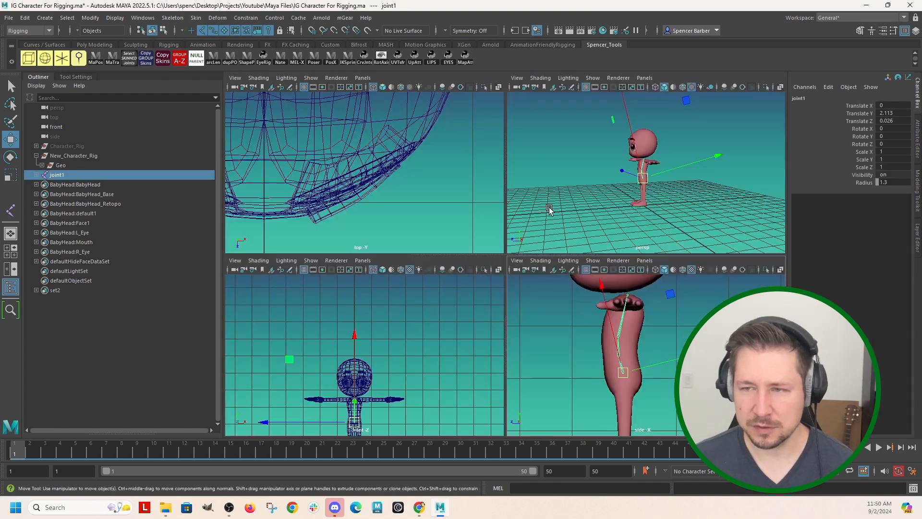
pyautogui.press('space')
pyautogui.keyDown('alt'); pyautogui.moveTo(553, 255); pyautogui.dragTo(471, 294); pyautogui.keyUp('alt')
pyautogui.keyDown('alt'); pyautogui.moveTo(410, 252); pyautogui.dragTo(577, 373, button='right'); pyautogui.keyUp('alt')
pyautogui.keyDown('alt'); pyautogui.moveTo(576, 373); pyautogui.dragTo(502, 267); pyautogui.keyUp('alt')
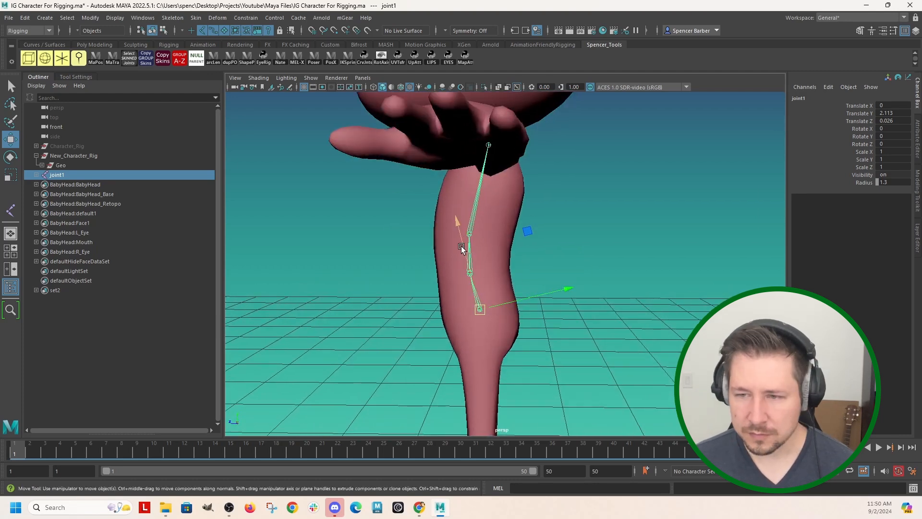
# Step: Select the second, third and root spine joints one after another and examine the direction of their move axes
pyautogui.click(472, 258)
pyautogui.moveTo(448, 302)
pyautogui.keyDown('alt'); pyautogui.mouseDown()
pyautogui.moveTo(469, 309)
pyautogui.moveTo(469, 298)
pyautogui.moveTo(451, 302)
pyautogui.mouseUp(); pyautogui.keyUp('alt')
pyautogui.keyDown('alt'); pyautogui.moveTo(342, 228); pyautogui.dragTo(432, 326, button='right'); pyautogui.keyUp('alt')
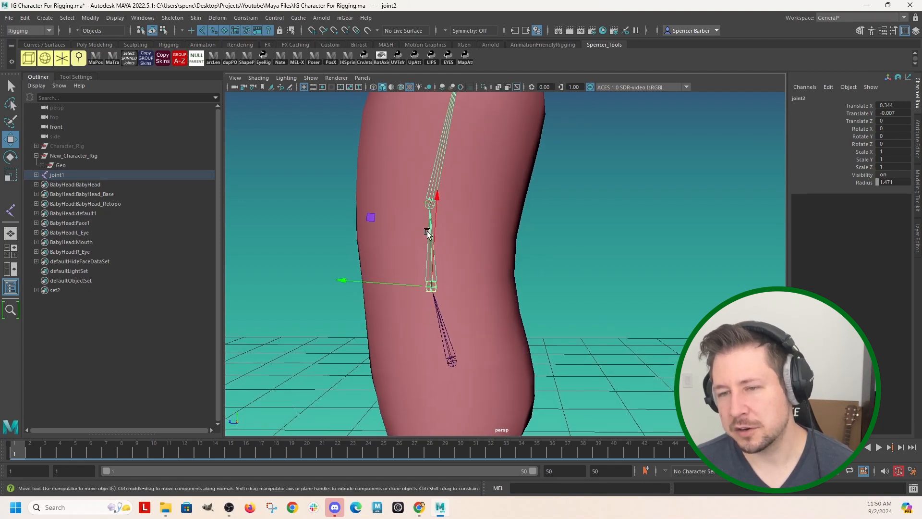
pyautogui.click(428, 197)
pyautogui.keyDown('alt'); pyautogui.moveTo(429, 197); pyautogui.dragTo(435, 171); pyautogui.keyUp('alt')
pyautogui.keyDown('alt'); pyautogui.moveTo(446, 207); pyautogui.dragTo(467, 213); pyautogui.keyUp('alt')
pyautogui.click(436, 349)
pyautogui.moveTo(402, 348)
pyautogui.keyDown('alt'); pyautogui.mouseDown()
pyautogui.moveTo(393, 349)
pyautogui.moveTo(401, 346)
pyautogui.mouseUp(); pyautogui.keyUp('alt')
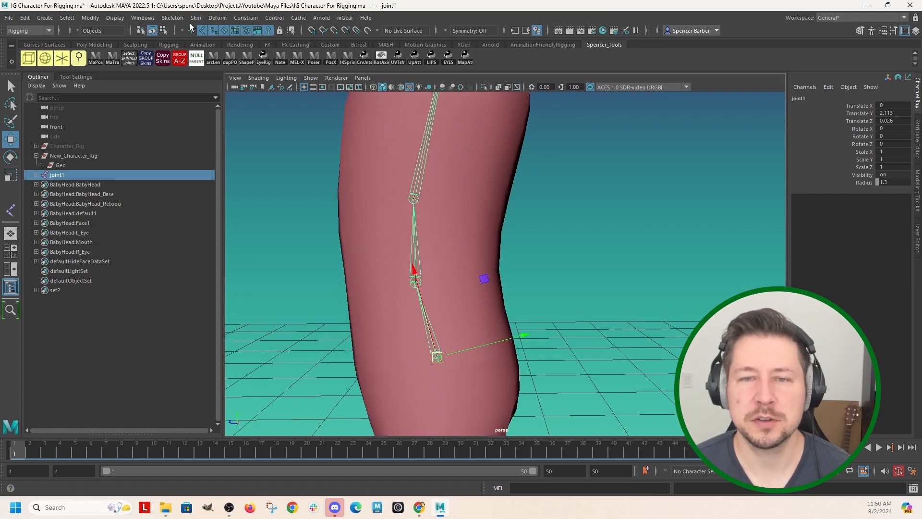
# Step: Orient the spine joint chain with primary axis X, secondary axis Y and secondary axis world orientation negative Z
pyautogui.click(175, 19)
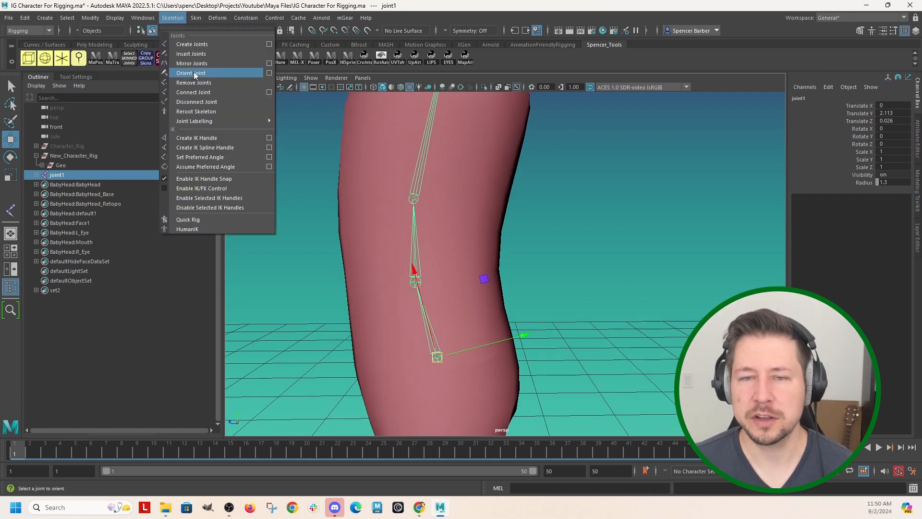
pyautogui.click(269, 74)
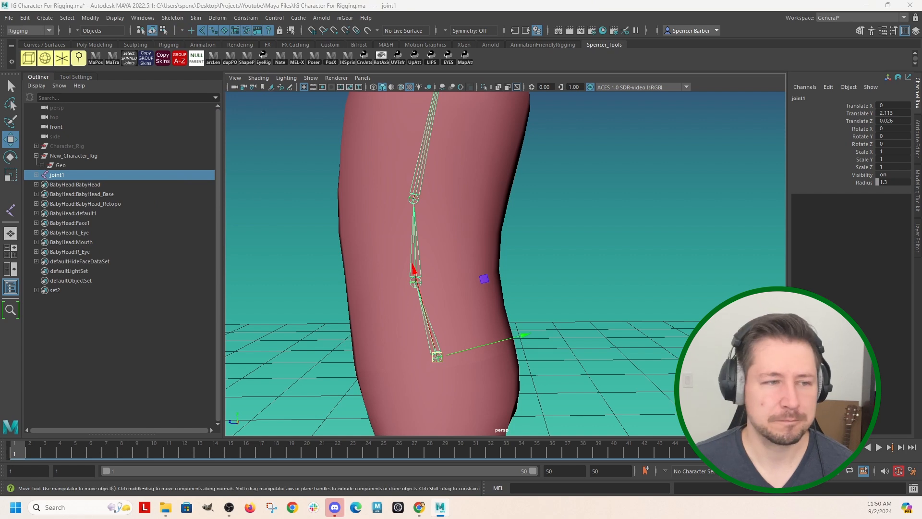
pyautogui.moveTo(433, 153); pyautogui.dragTo(736, 120)
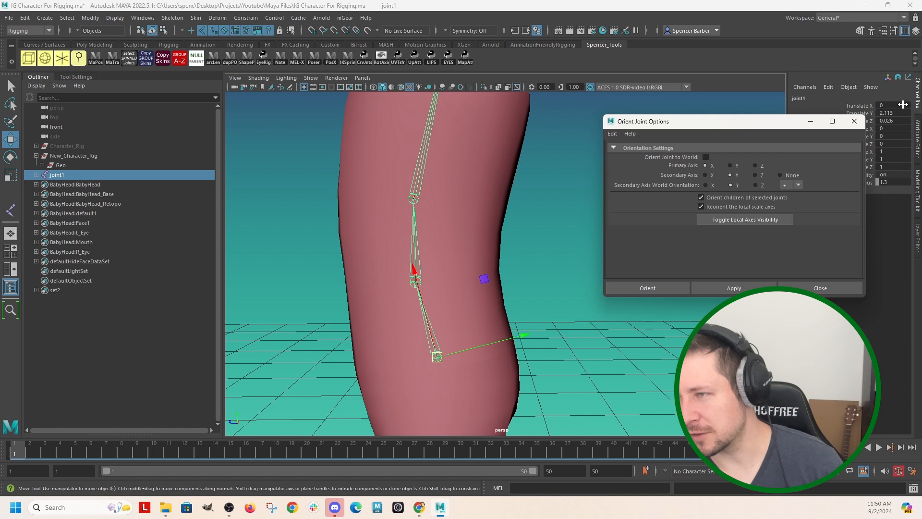
pyautogui.moveTo(780, 125); pyautogui.dragTo(712, 128)
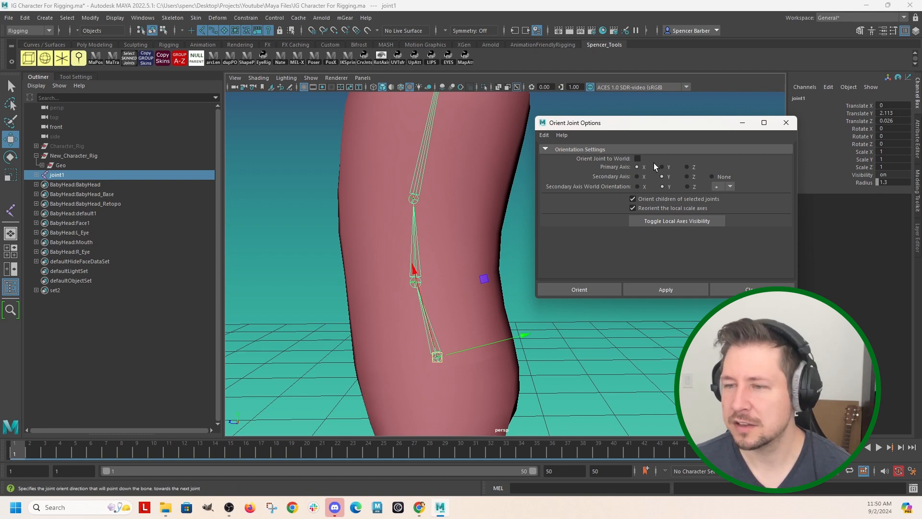
pyautogui.keyDown('alt'); pyautogui.moveTo(500, 344); pyautogui.dragTo(482, 331); pyautogui.keyUp('alt')
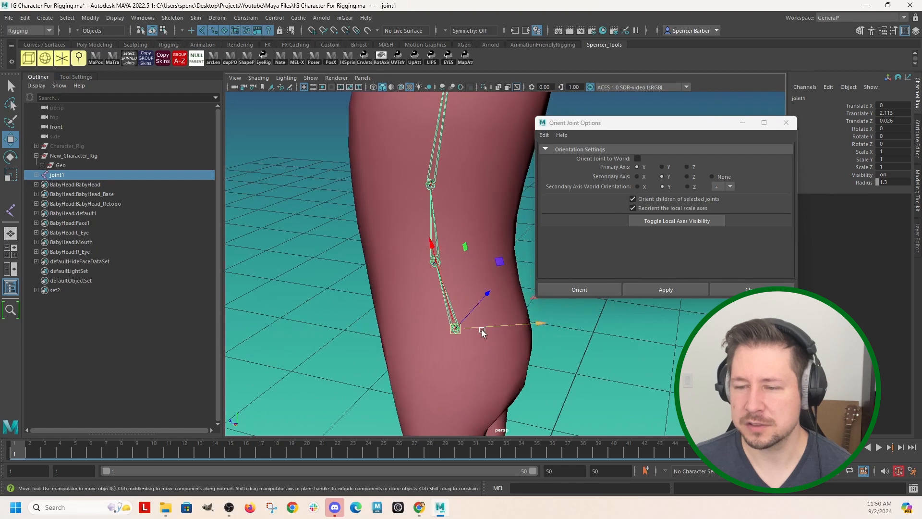
pyautogui.keyDown('alt'); pyautogui.moveTo(425, 368); pyautogui.dragTo(350, 323); pyautogui.keyUp('alt')
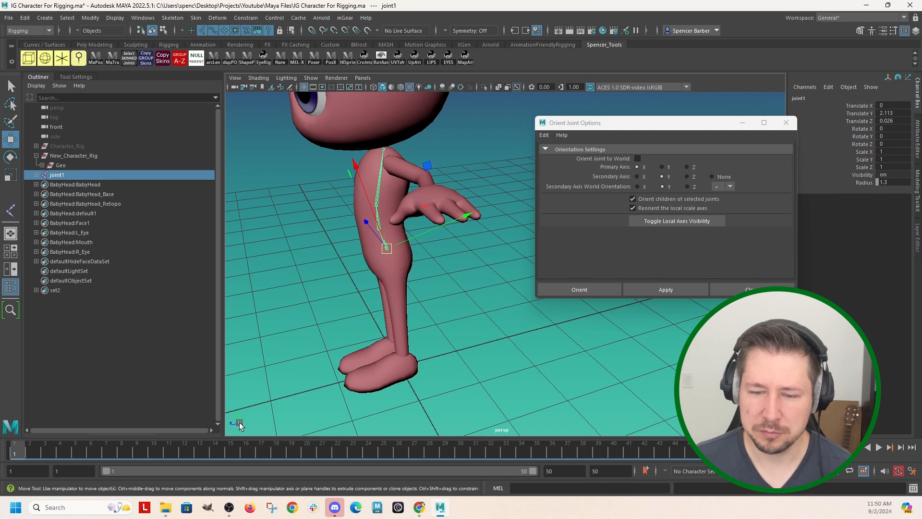
pyautogui.keyDown('alt'); pyautogui.moveTo(279, 398); pyautogui.dragTo(290, 384); pyautogui.keyUp('alt')
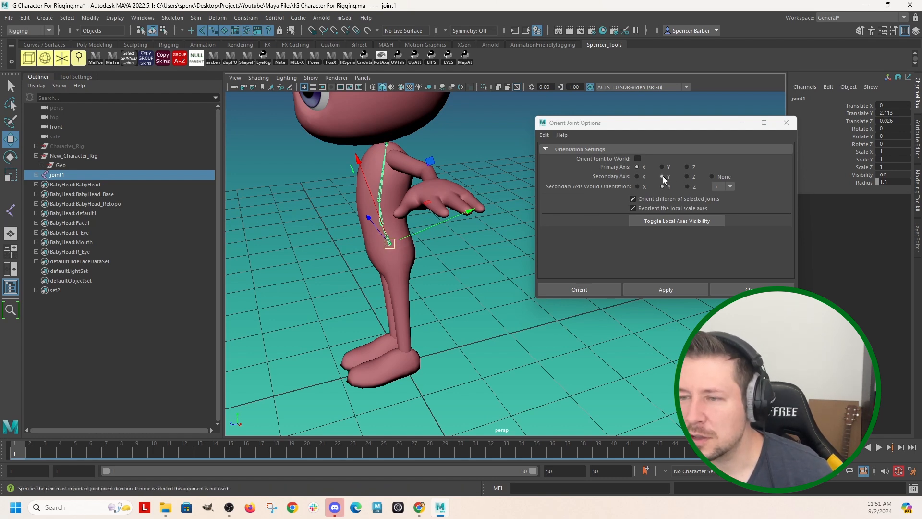
pyautogui.click(687, 187)
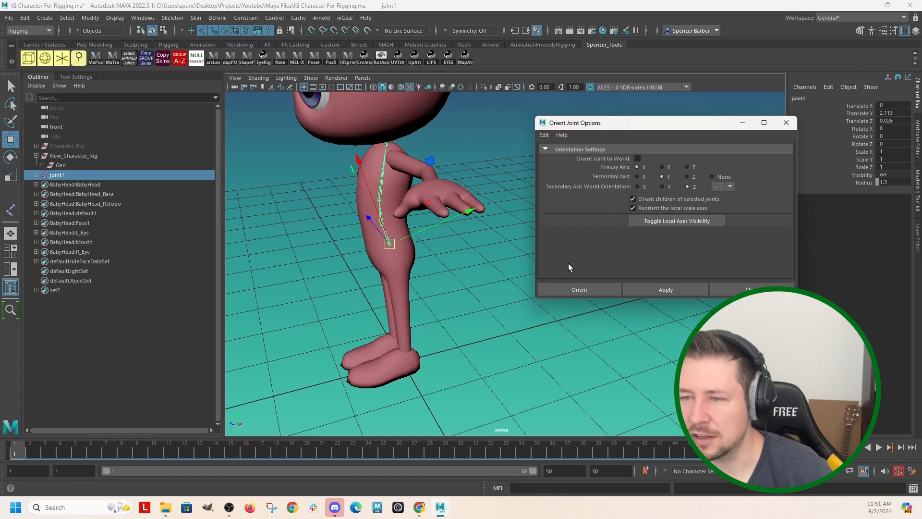
pyautogui.click(576, 288)
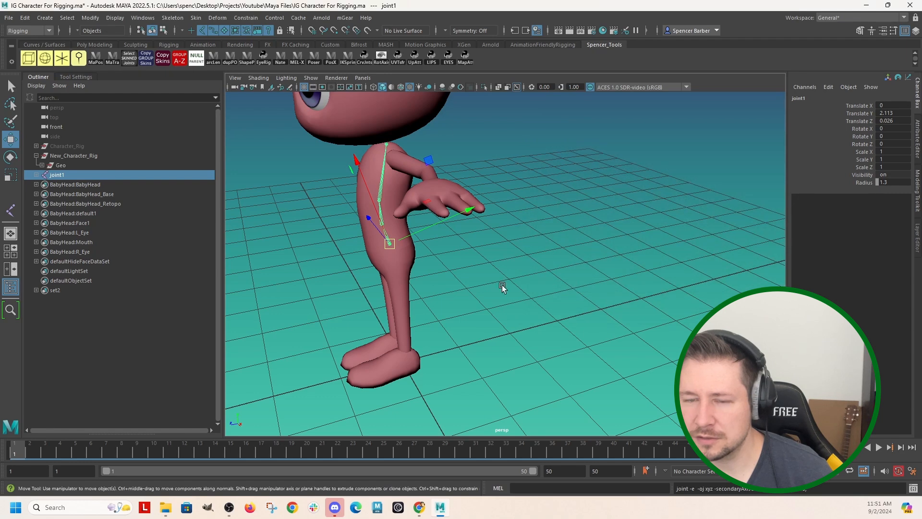
# Step: Examine the reoriented local axes of the spine joints up close, selecting them from the root upward
pyautogui.scroll(4, 323, 226)
pyautogui.keyDown('alt'); pyautogui.moveTo(358, 234); pyautogui.dragTo(465, 296, button='middle'); pyautogui.keyUp('alt')
pyautogui.scroll(3, 393, 280)
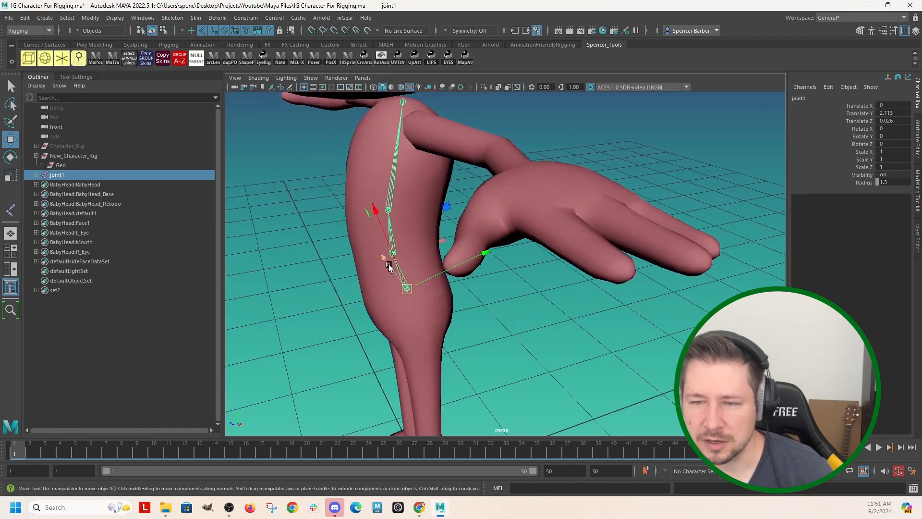
pyautogui.click(392, 238)
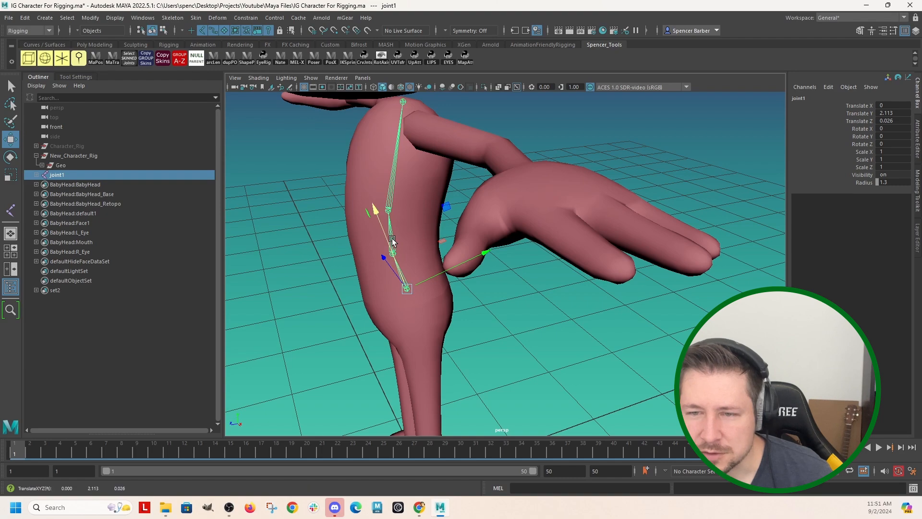
pyautogui.click(392, 239)
pyautogui.keyDown('alt'); pyautogui.moveTo(392, 239); pyautogui.dragTo(473, 246); pyautogui.keyUp('alt')
pyautogui.click(430, 202)
pyautogui.keyDown('alt'); pyautogui.moveTo(430, 202); pyautogui.dragTo(432, 252); pyautogui.keyUp('alt')
pyautogui.keyDown('alt'); pyautogui.moveTo(432, 252); pyautogui.dragTo(512, 313, button='middle'); pyautogui.keyUp('alt')
pyautogui.keyDown('alt'); pyautogui.moveTo(512, 312); pyautogui.dragTo(485, 297, button='right'); pyautogui.keyUp('alt')
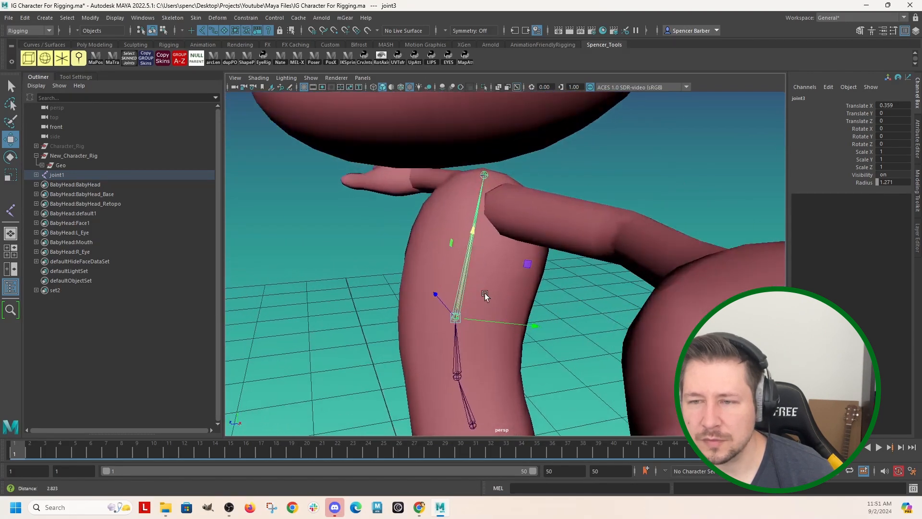
# Step: Zero the joint orient values of the end joint at the neck in its attributes, then deselect it
pyautogui.click(484, 176)
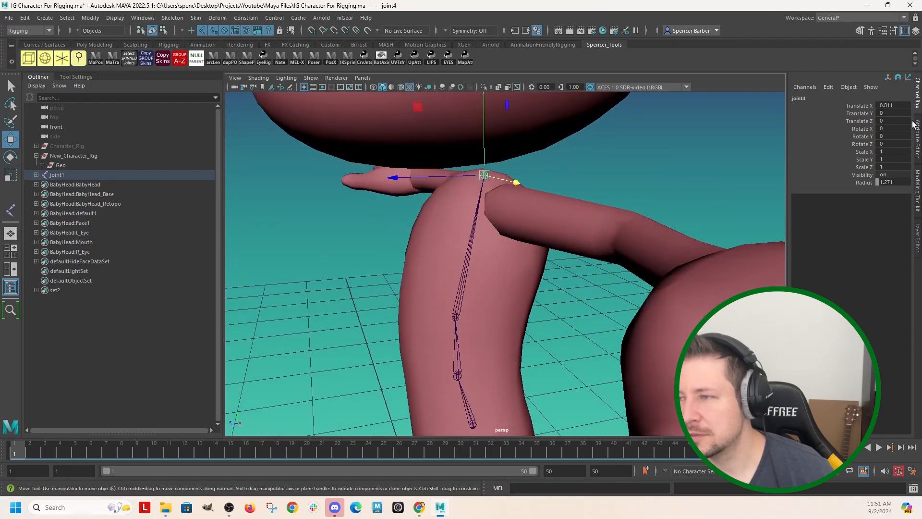
pyautogui.keyDown('alt'); pyautogui.moveTo(778, 250); pyautogui.dragTo(622, 264); pyautogui.keyUp('alt')
pyautogui.click(913, 138)
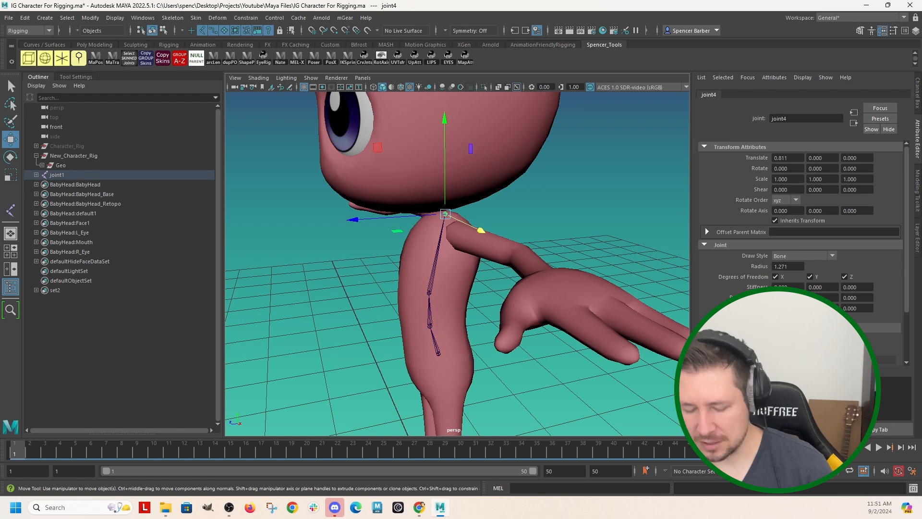
pyautogui.press('w')
pyautogui.doubleClick(863, 307)
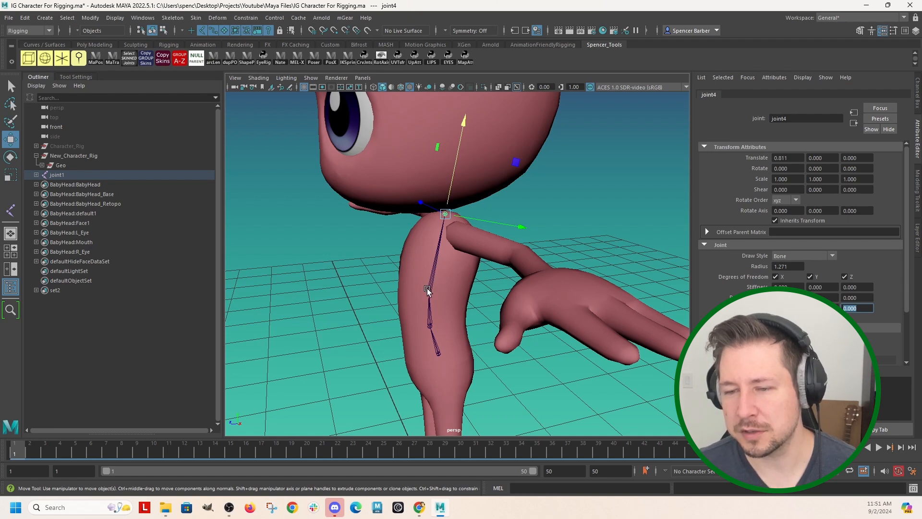
pyautogui.click(576, 171)
# Step: Examine the finished spine chain inside the whole character from the front and from the side
pyautogui.keyDown('alt'); pyautogui.moveTo(331, 253); pyautogui.dragTo(501, 249); pyautogui.keyUp('alt')
pyautogui.scroll(-4, 444, 258)
pyautogui.keyDown('alt'); pyautogui.moveTo(409, 294); pyautogui.dragTo(376, 279); pyautogui.keyUp('alt')
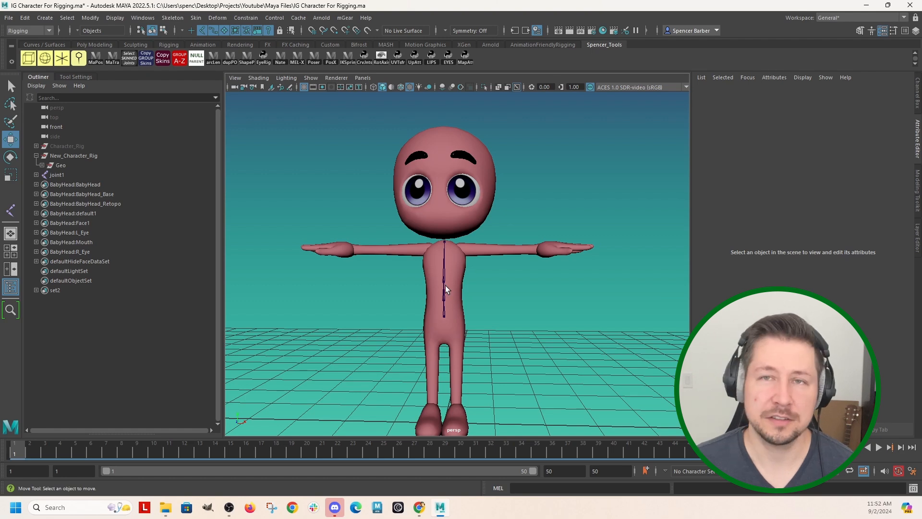
pyautogui.keyDown('alt'); pyautogui.moveTo(489, 299); pyautogui.dragTo(422, 336); pyautogui.keyUp('alt')
pyautogui.keyDown('alt'); pyautogui.moveTo(422, 336); pyautogui.dragTo(454, 360, button='right'); pyautogui.keyUp('alt')
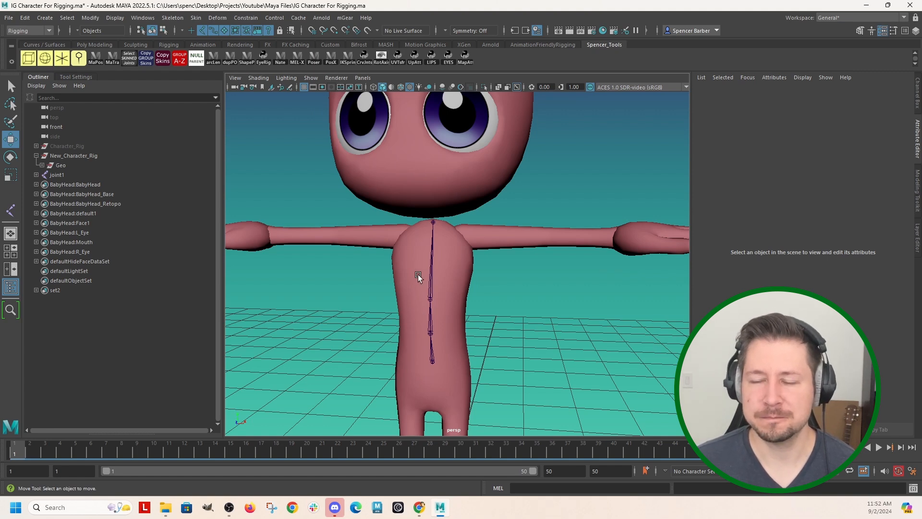
pyautogui.keyDown('alt'); pyautogui.moveTo(481, 340); pyautogui.dragTo(370, 333); pyautogui.keyUp('alt')
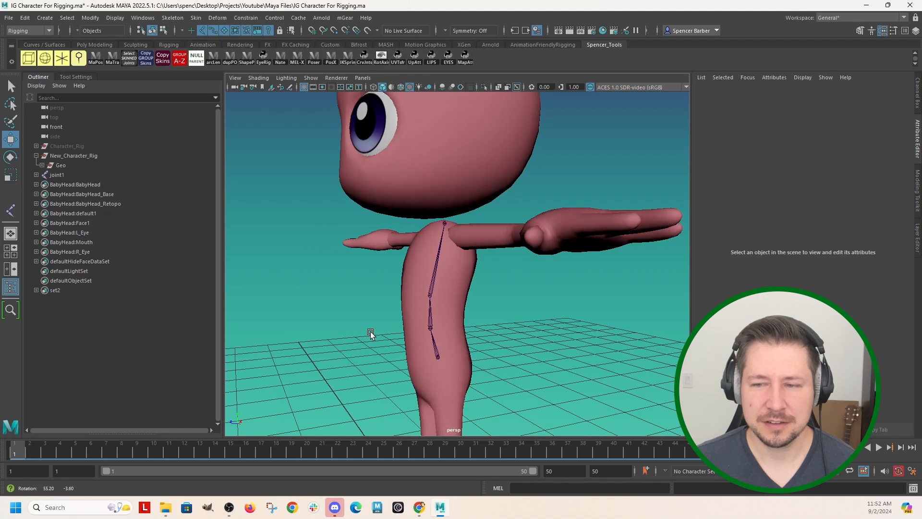
pyautogui.keyDown('alt'); pyautogui.moveTo(371, 333); pyautogui.dragTo(342, 333); pyautogui.keyUp('alt')
# Step: Create a leg joint chain in the side view from the hip through the knee and ankle into the foot
pyautogui.press('space')
pyautogui.press('space')
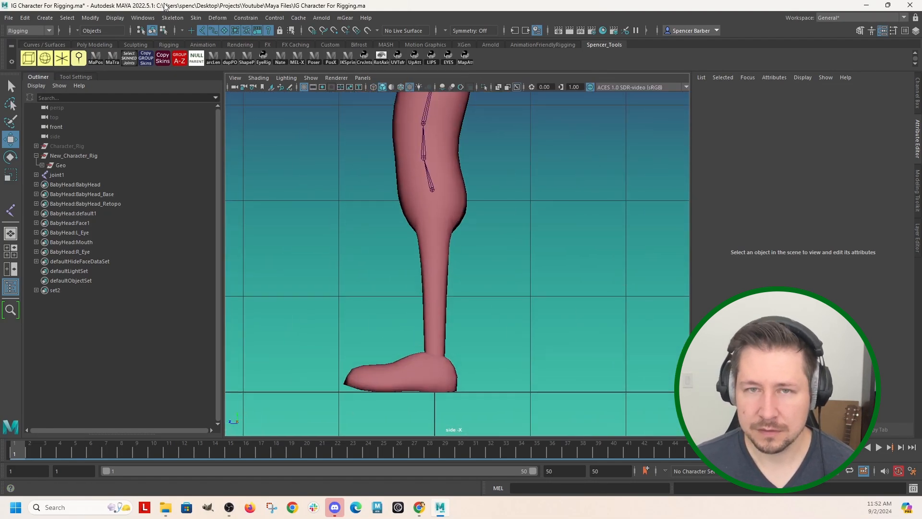
pyautogui.press('y')
pyautogui.click(433, 203)
pyautogui.click(431, 290)
pyautogui.click(436, 356)
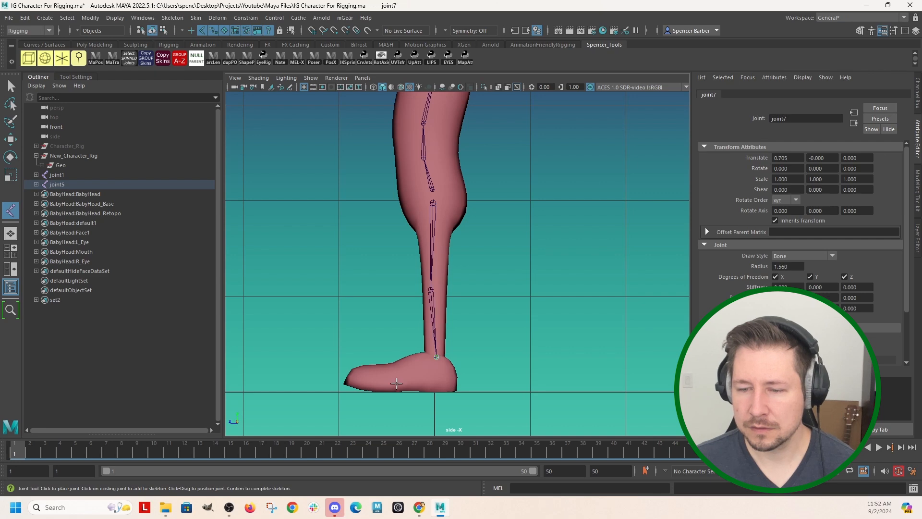
pyautogui.press('w')
# Step: Shift the leg joint chain sideways from the centre line into the character's left leg in the front view
pyautogui.press('space')
pyautogui.press('space')
pyautogui.moveTo(367, 162); pyautogui.dragTo(385, 166)
pyautogui.click(535, 200)
pyautogui.press('space')
pyautogui.keyDown('alt'); pyautogui.moveTo(510, 218); pyautogui.dragTo(542, 219); pyautogui.keyUp('alt')
pyautogui.press('space')
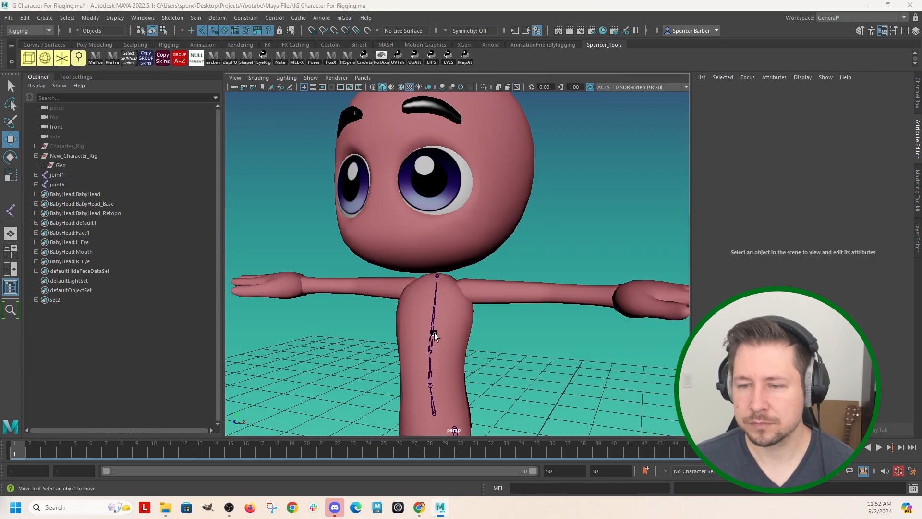
# Step: Create a three-joint arm chain in the front view from the left shoulder through the elbow to the wrist
pyautogui.press('space')
pyautogui.press('space')
pyautogui.press('y')
pyautogui.click(420, 298)
pyautogui.click(505, 297)
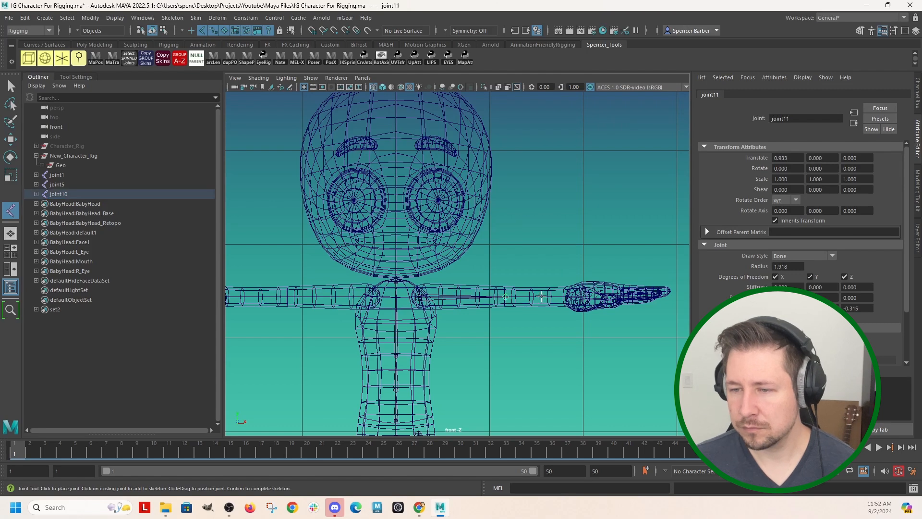
pyautogui.click(609, 295)
pyautogui.press('Return')
pyautogui.press('space')
pyautogui.press('w')
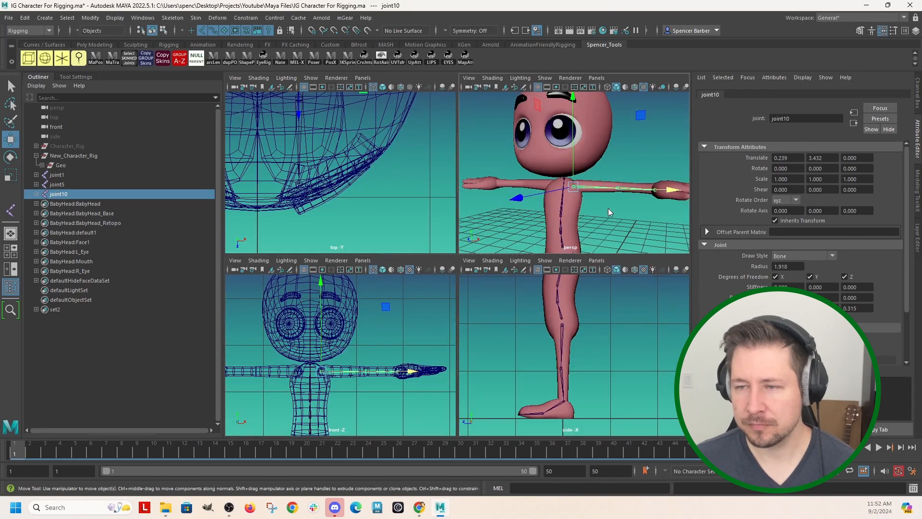
# Step: Fit the arm chain in depth, moving the shoulder joint to Translate Z -0.092, adjusting the elbow and moving the wrist to Translate Z 0.206
pyautogui.press('space')
pyautogui.keyDown('alt'); pyautogui.moveTo(608, 211); pyautogui.dragTo(500, 264); pyautogui.keyUp('alt')
pyautogui.moveTo(366, 281); pyautogui.dragTo(372, 281)
pyautogui.click(464, 316)
pyautogui.moveTo(439, 319); pyautogui.dragTo(450, 319)
pyautogui.moveTo(503, 353); pyautogui.dragTo(444, 353)
# Step: Orient the arm joint chain from the shoulder with primary axis X, secondary axis Y and secondary axis world orientation positive Y
pyautogui.keyDown('alt'); pyautogui.moveTo(372, 339); pyautogui.dragTo(422, 199); pyautogui.keyUp('alt')
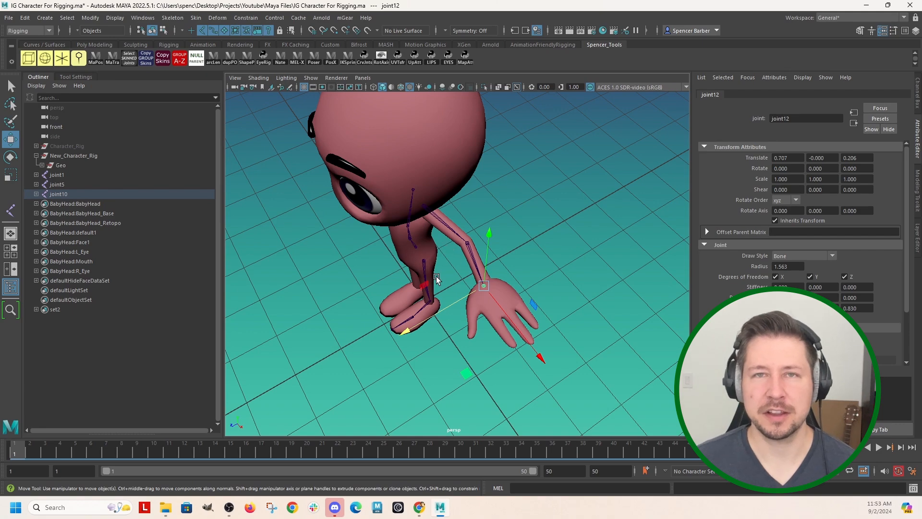
pyautogui.keyDown('alt'); pyautogui.moveTo(424, 339); pyautogui.dragTo(470, 355); pyautogui.keyUp('alt')
pyautogui.keyDown('alt'); pyautogui.moveTo(470, 355); pyautogui.dragTo(461, 261, button='right'); pyautogui.keyUp('alt')
pyautogui.keyDown('alt'); pyautogui.moveTo(461, 262); pyautogui.dragTo(434, 304, button='middle'); pyautogui.keyUp('alt')
pyautogui.keyDown('alt'); pyautogui.moveTo(434, 305); pyautogui.dragTo(398, 277, button='right'); pyautogui.keyUp('alt')
pyautogui.click(329, 182)
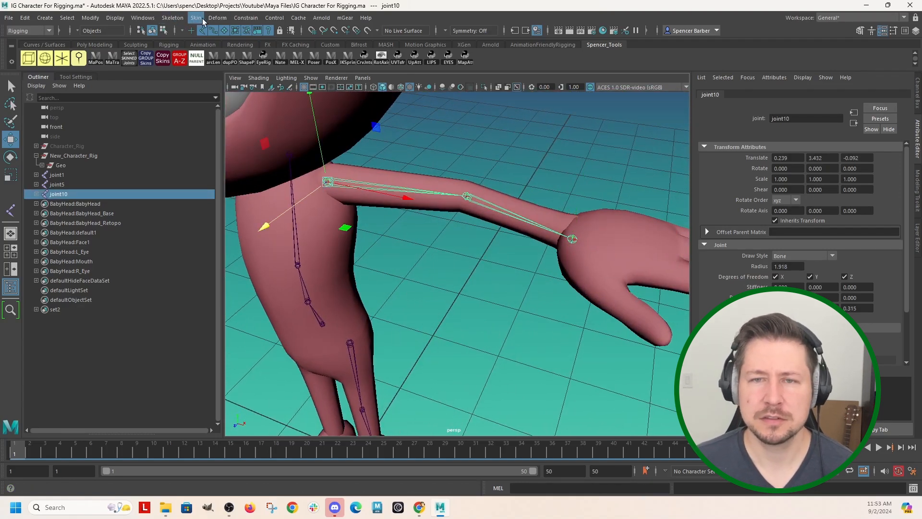
pyautogui.click(173, 18)
pyautogui.click(269, 73)
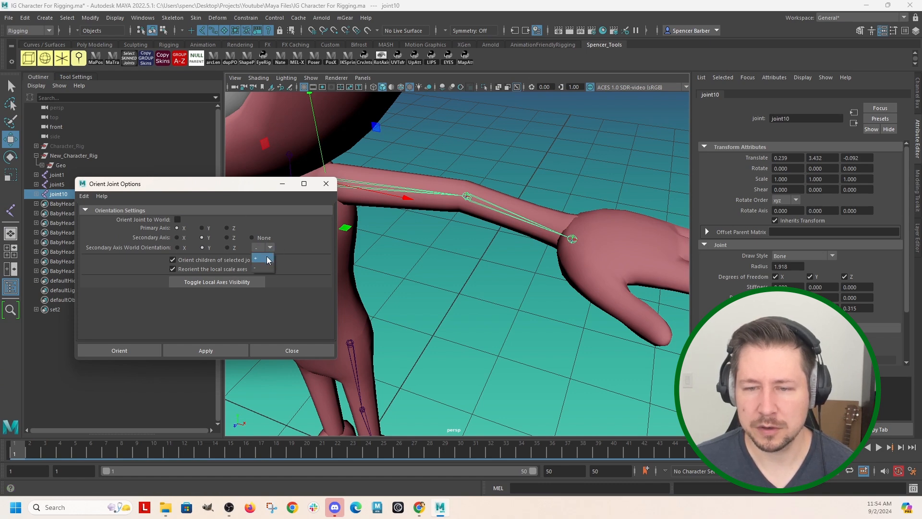
pyautogui.click(268, 260)
pyautogui.click(190, 351)
pyautogui.click(331, 185)
# Step: Set the wrist joint's joint orient values to 0, then deselect the joint
pyautogui.click(571, 239)
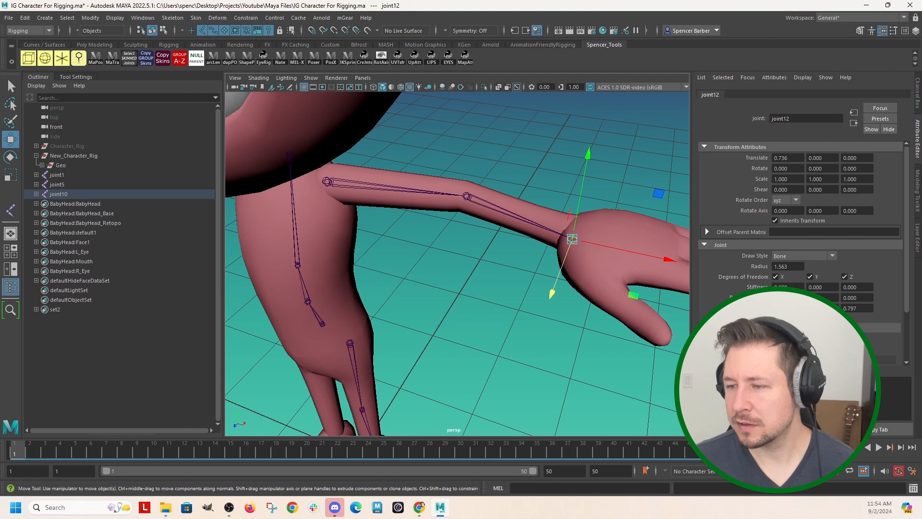
pyautogui.moveTo(809, 308); pyautogui.dragTo(865, 319)
pyautogui.write('0')
pyautogui.press('Return')
pyautogui.click(856, 308)
pyautogui.write('0')
pyautogui.press('Return')
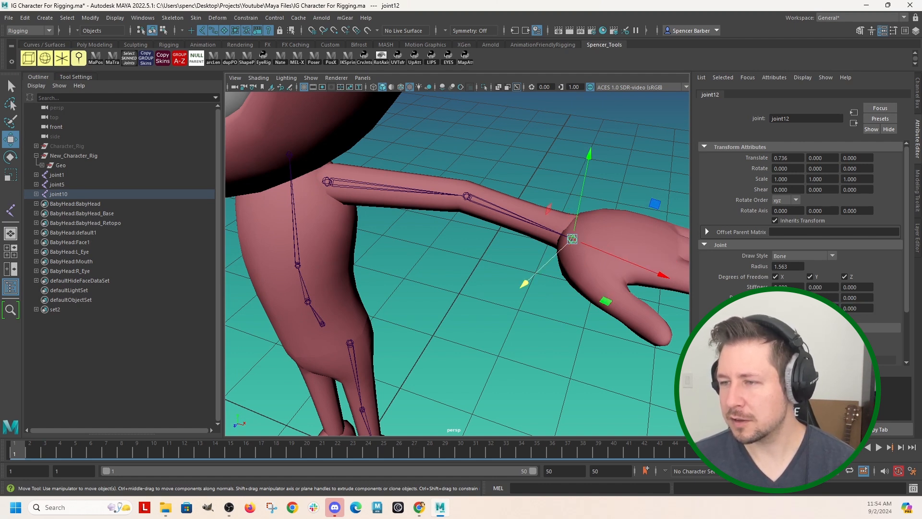
pyautogui.click(533, 174)
# Step: Test the arm chain by rotating the shoulder joint, undo the rotation and clear the selection
pyautogui.scroll(-3, 415, 214)
pyautogui.keyDown('alt'); pyautogui.moveTo(385, 231); pyautogui.dragTo(373, 255, button='middle'); pyautogui.keyUp('alt')
pyautogui.keyDown('alt'); pyautogui.moveTo(374, 255); pyautogui.dragTo(330, 242); pyautogui.keyUp('alt')
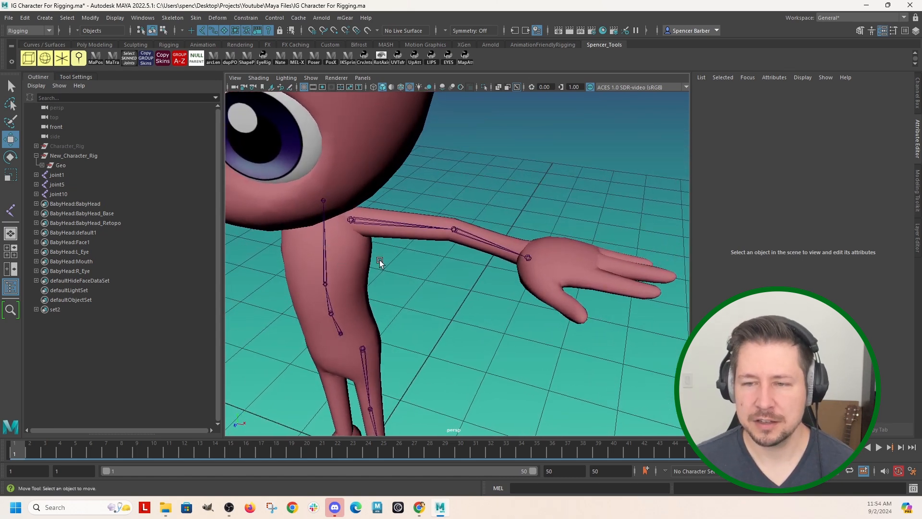
pyautogui.click(354, 216)
pyautogui.press('e')
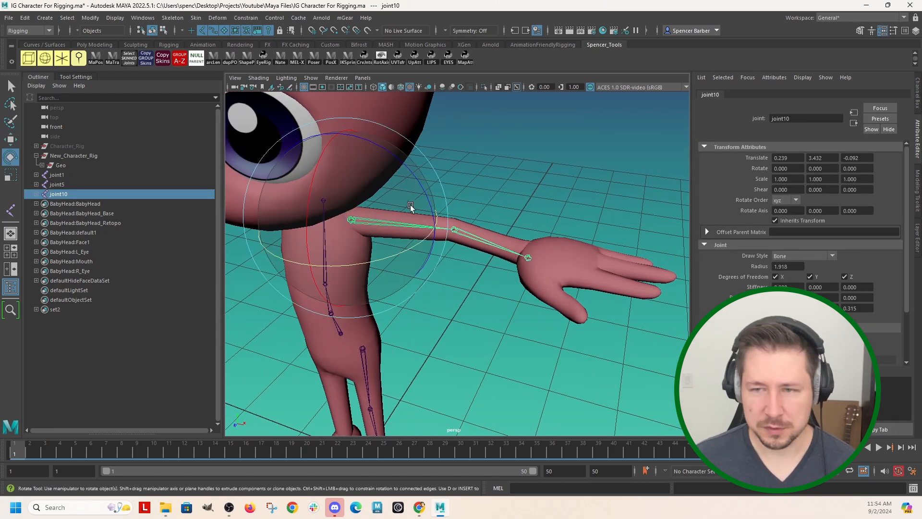
pyautogui.moveTo(422, 182); pyautogui.dragTo(470, 212)
pyautogui.hotkey('ctrl', 'z')
pyautogui.click(487, 243)
pyautogui.moveTo(503, 270)
pyautogui.mouseDown()
pyautogui.moveTo(385, 288)
pyautogui.moveTo(506, 268)
pyautogui.mouseUp()
pyautogui.click(583, 177)
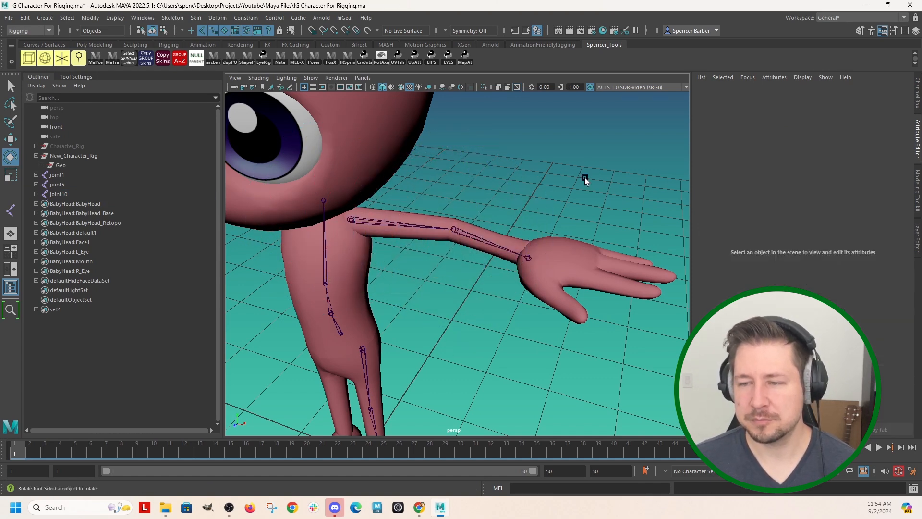
# Step: Create an IK handle from the shoulder joint to the wrist joint using the Rotate-Plane Solver
pyautogui.click(351, 220)
pyautogui.click(172, 18)
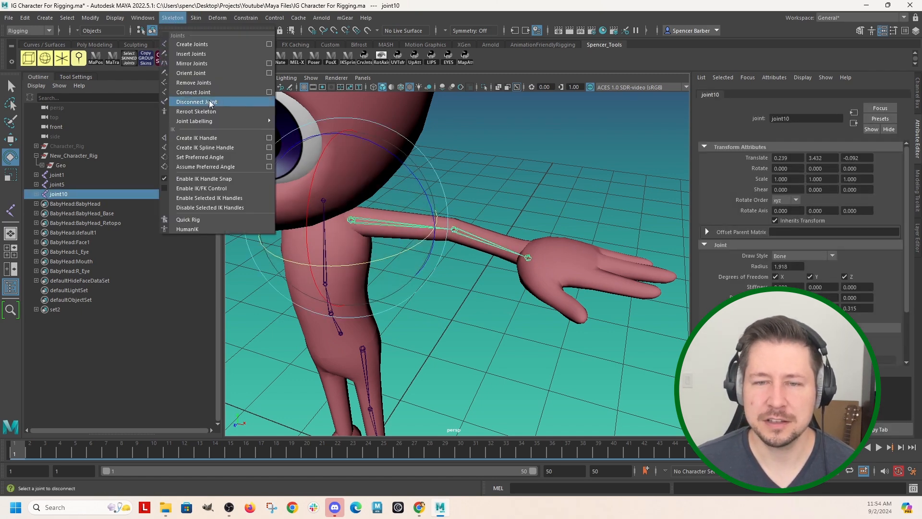
pyautogui.click(209, 138)
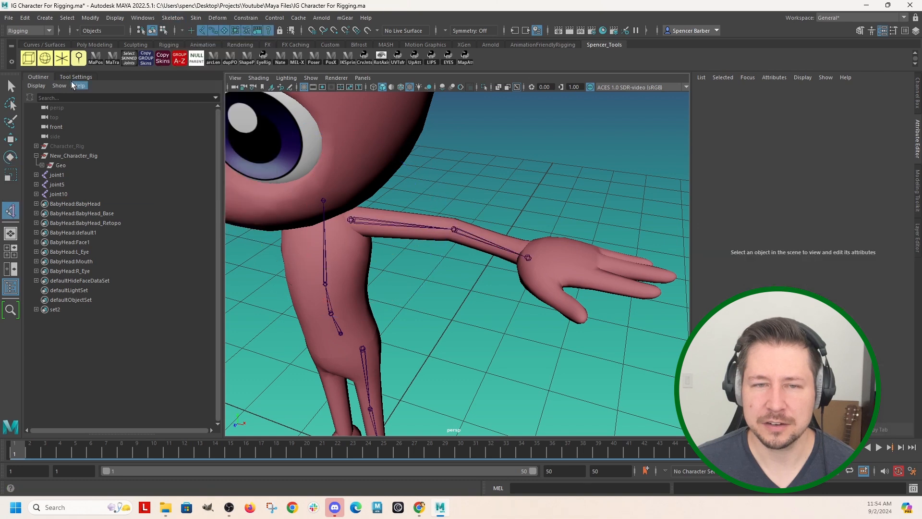
pyautogui.click(74, 77)
pyautogui.click(158, 113)
pyautogui.click(143, 123)
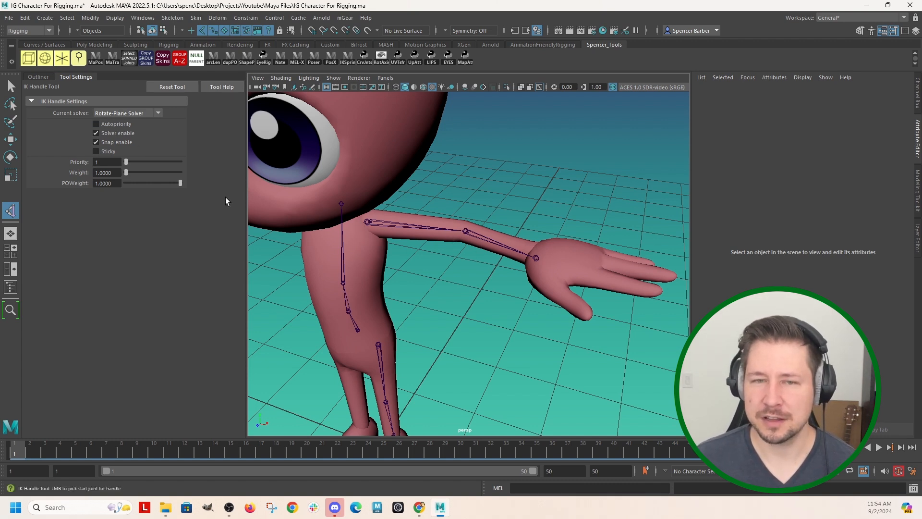
pyautogui.click(366, 223)
pyautogui.click(537, 259)
pyautogui.press('e')
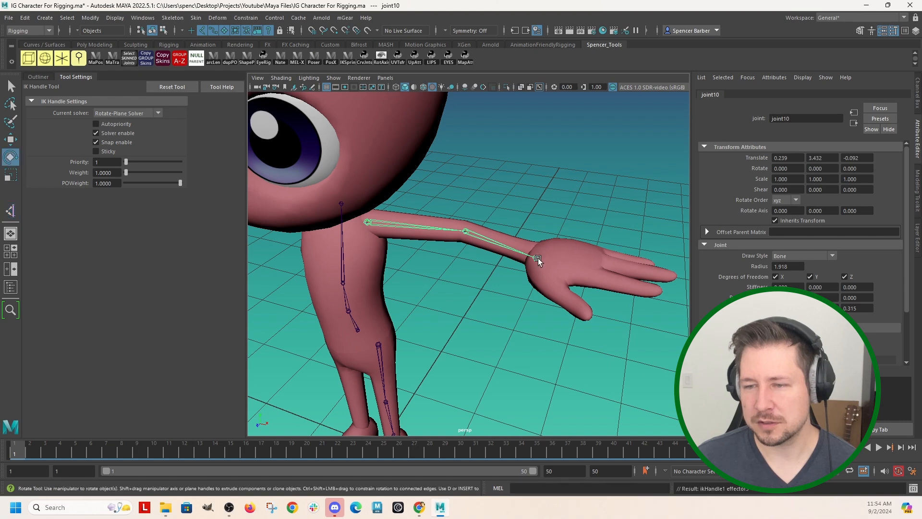
pyautogui.click(38, 77)
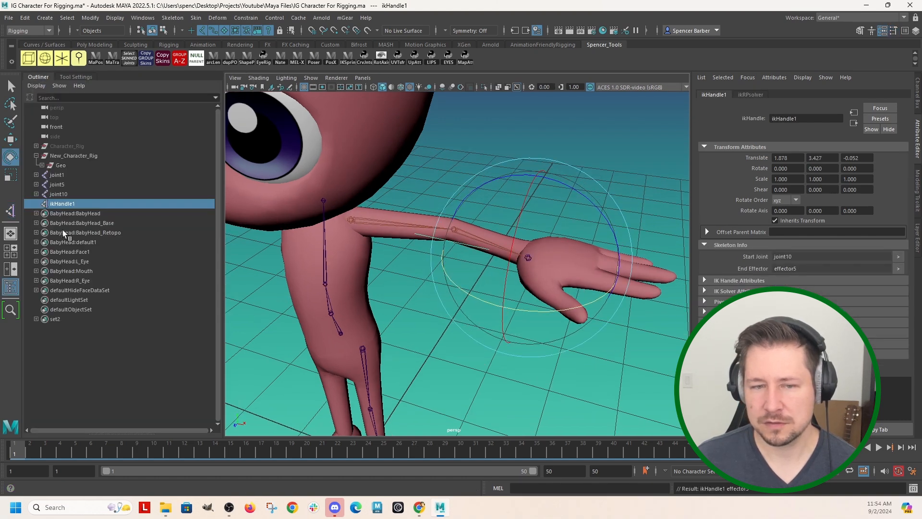
# Step: Test the arm's elbow bend by moving the wrist IK handle in toward the body, and undo the moves
pyautogui.press('w')
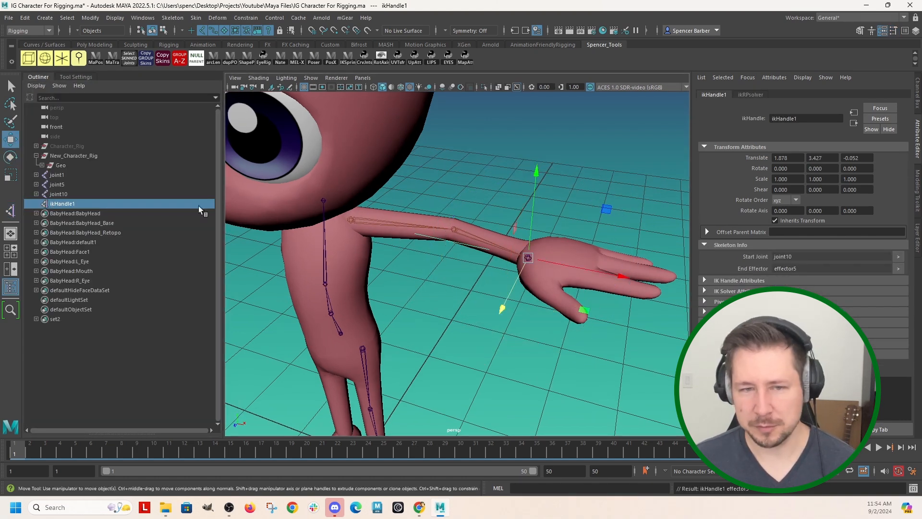
pyautogui.moveTo(529, 258); pyautogui.dragTo(381, 307)
pyautogui.scroll(-5, 362, 307)
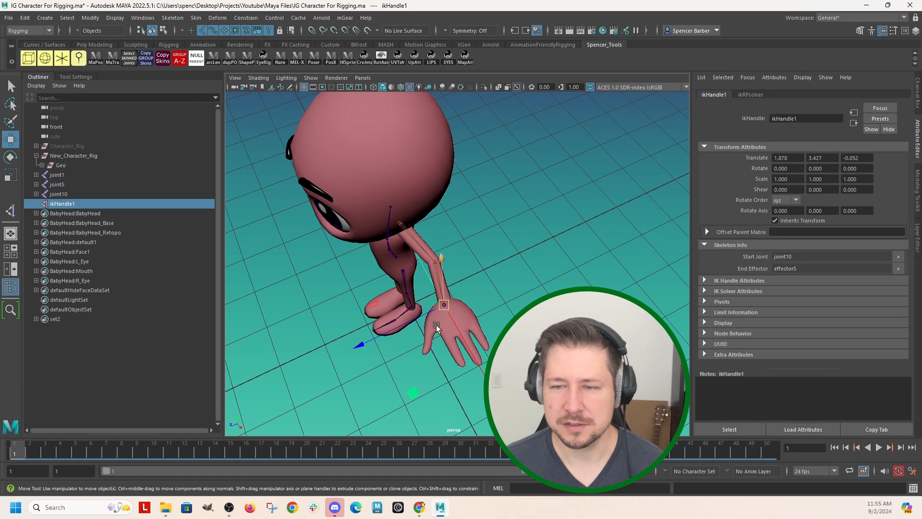
pyautogui.keyDown('alt'); pyautogui.moveTo(437, 321); pyautogui.dragTo(479, 309); pyautogui.keyUp('alt')
pyautogui.keyDown('alt'); pyautogui.moveTo(479, 310); pyautogui.dragTo(482, 360, button='right'); pyautogui.keyUp('alt')
pyautogui.moveTo(477, 309); pyautogui.dragTo(420, 302)
pyautogui.keyDown('alt'); pyautogui.moveTo(446, 250); pyautogui.dragTo(402, 217); pyautogui.keyUp('alt')
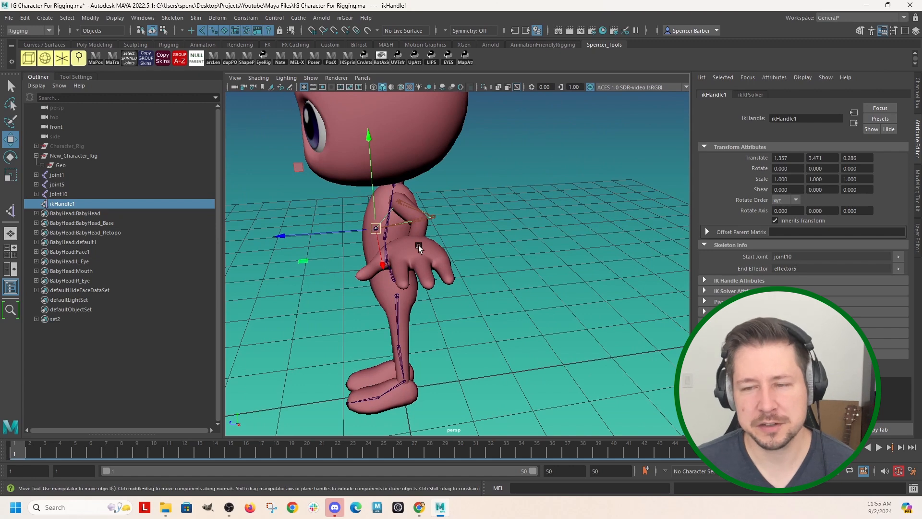
pyautogui.hotkey('ctrl', 'z')
pyautogui.hotkey('ctrl', 'z')
pyautogui.hotkey('ctrl', 'z')
pyautogui.hotkey('ctrl', 'z')
pyautogui.keyDown('alt'); pyautogui.moveTo(502, 252); pyautogui.dragTo(499, 278); pyautogui.keyUp('alt')
pyautogui.keyDown('alt'); pyautogui.moveTo(499, 278); pyautogui.dragTo(490, 268, button='right'); pyautogui.keyUp('alt')
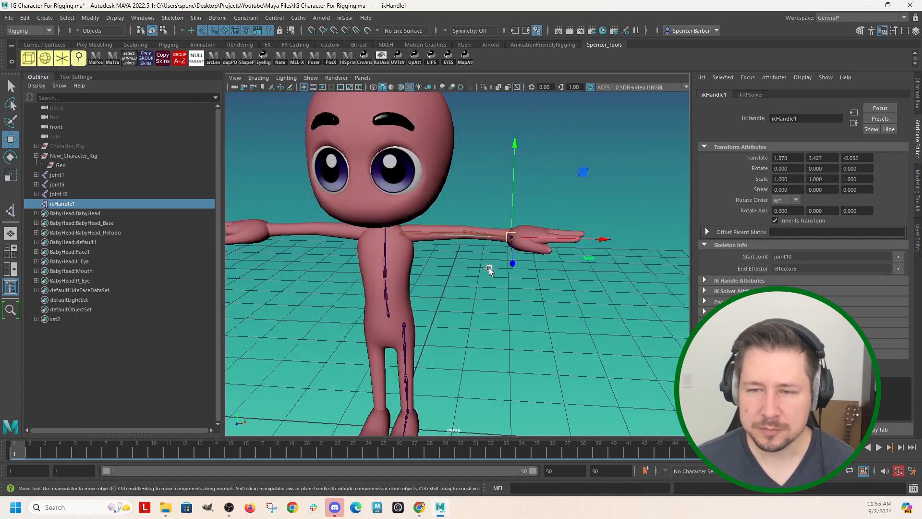
# Step: Build a two-joint head chain in the side view, from the base of the head straight up to its crown
pyautogui.keyDown('alt'); pyautogui.moveTo(420, 288); pyautogui.dragTo(389, 307); pyautogui.keyUp('alt')
pyautogui.press('space')
pyautogui.press('space')
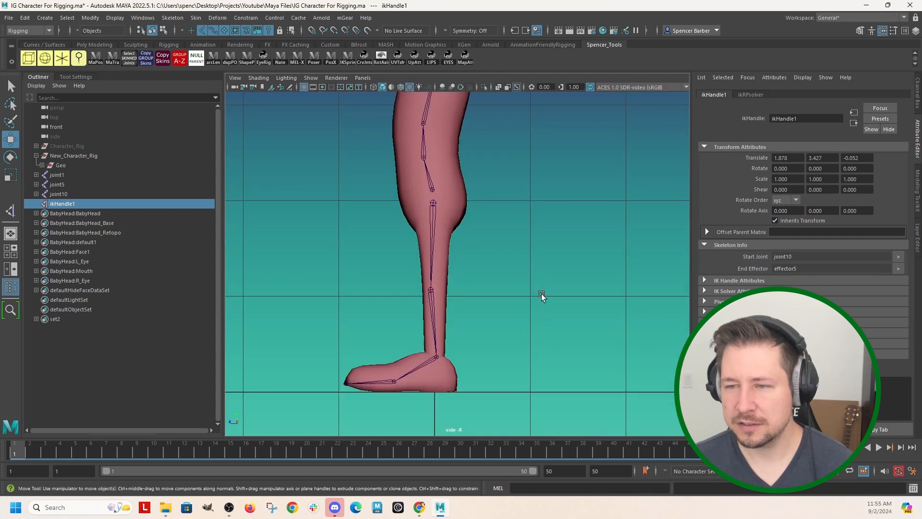
pyautogui.keyDown('alt'); pyautogui.moveTo(516, 223); pyautogui.dragTo(516, 164, button='right'); pyautogui.keyUp('alt')
pyautogui.keyDown('alt'); pyautogui.moveTo(517, 164); pyautogui.dragTo(499, 353, button='middle'); pyautogui.keyUp('alt')
pyautogui.click(499, 352)
pyautogui.scroll(5, 398, 325)
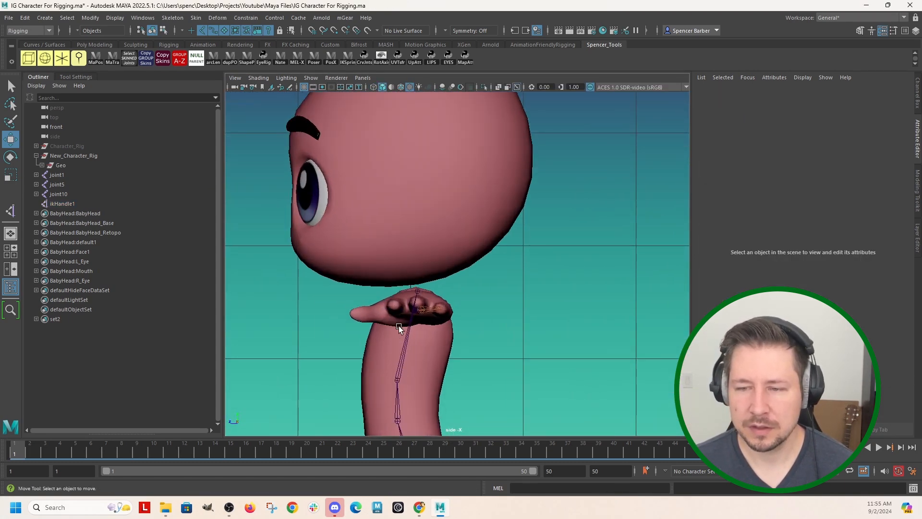
pyautogui.click(173, 17)
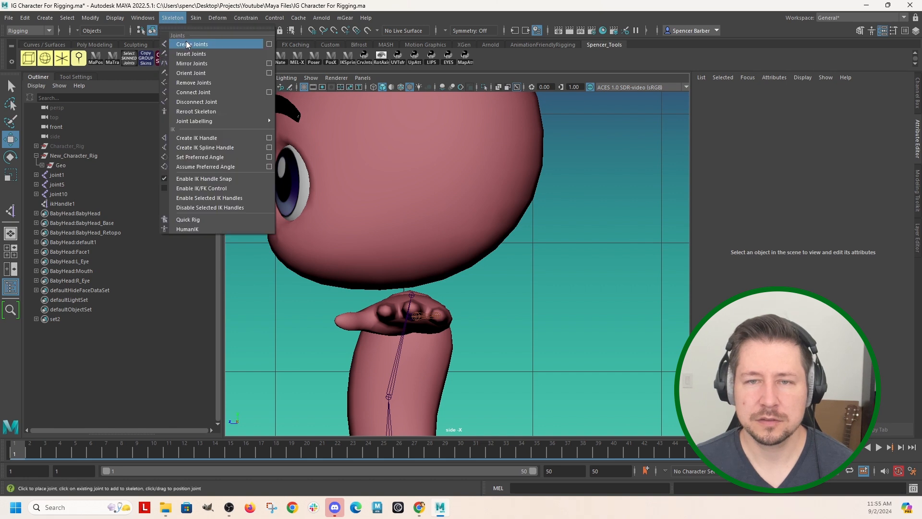
pyautogui.click(192, 29)
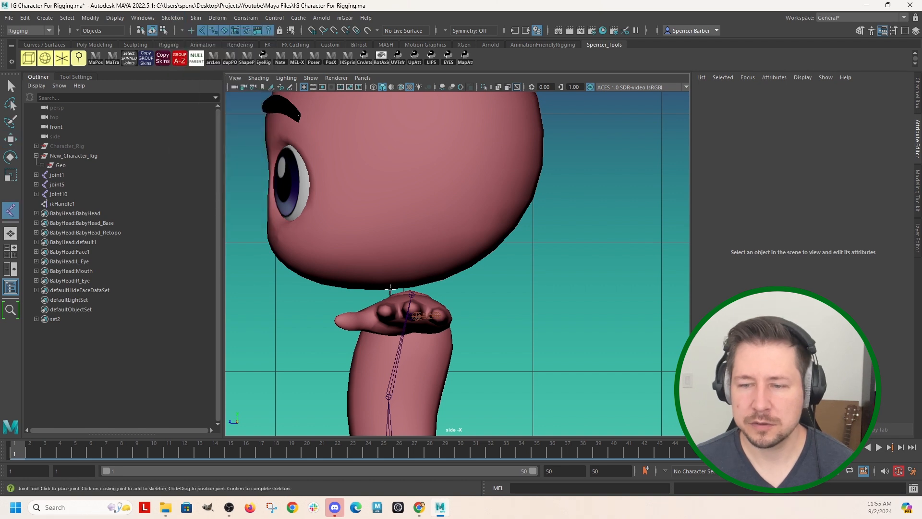
pyautogui.click(412, 278)
pyautogui.scroll(-1, 472, 255)
pyautogui.keyDown('alt'); pyautogui.moveTo(503, 253); pyautogui.dragTo(515, 361, button='middle'); pyautogui.keyUp('alt')
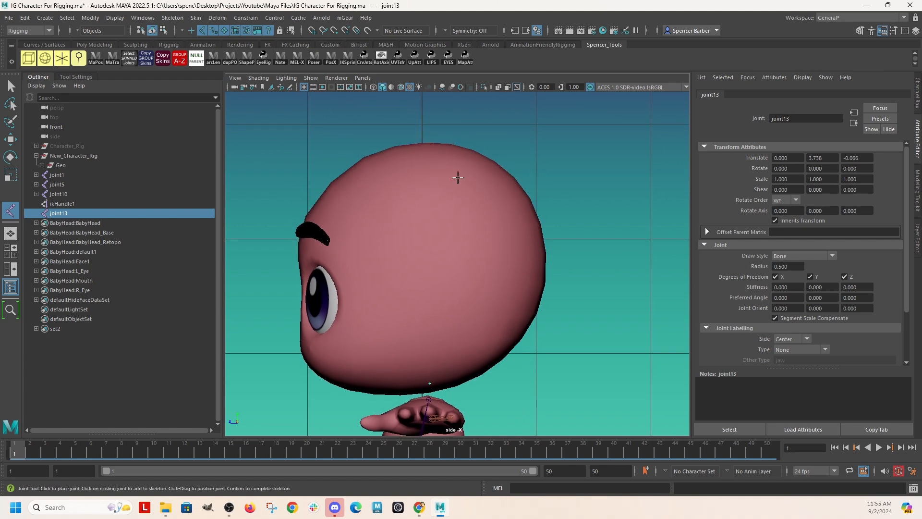
pyautogui.click(433, 143)
pyautogui.press('w')
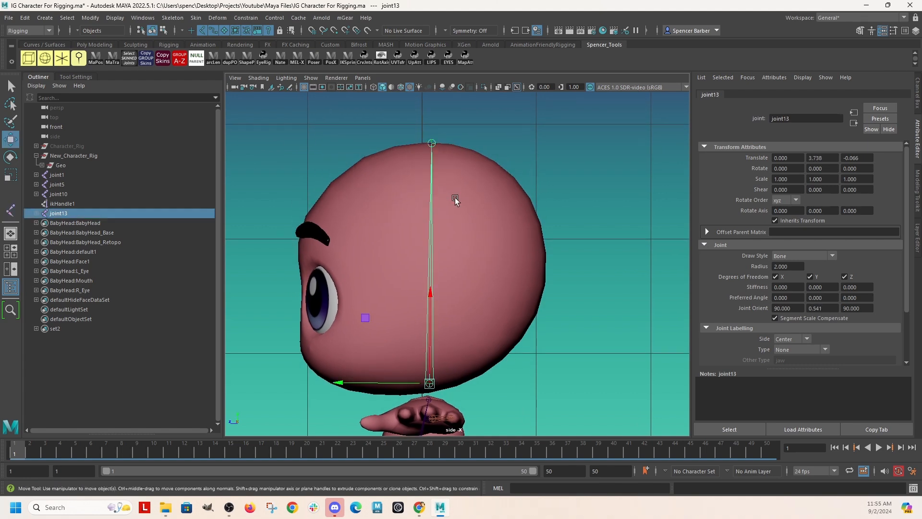
# Step: Examine the head, spine, arm and leg joint chains together from the front in the perspective view
pyautogui.scroll(-4, 538, 330)
pyautogui.keyDown('alt'); pyautogui.moveTo(474, 401); pyautogui.dragTo(459, 162, button='middle'); pyautogui.keyUp('alt')
pyautogui.keyDown('alt'); pyautogui.moveTo(368, 243); pyautogui.dragTo(390, 221); pyautogui.keyUp('alt')
pyautogui.press('space')
pyautogui.press('space')
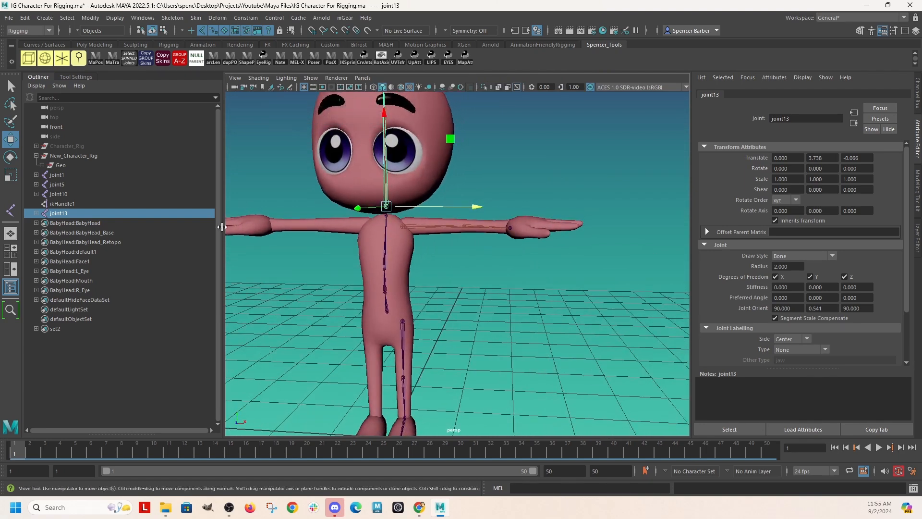
pyautogui.keyDown('alt'); pyautogui.moveTo(302, 226); pyautogui.dragTo(456, 203, button='middle'); pyautogui.keyUp('alt')
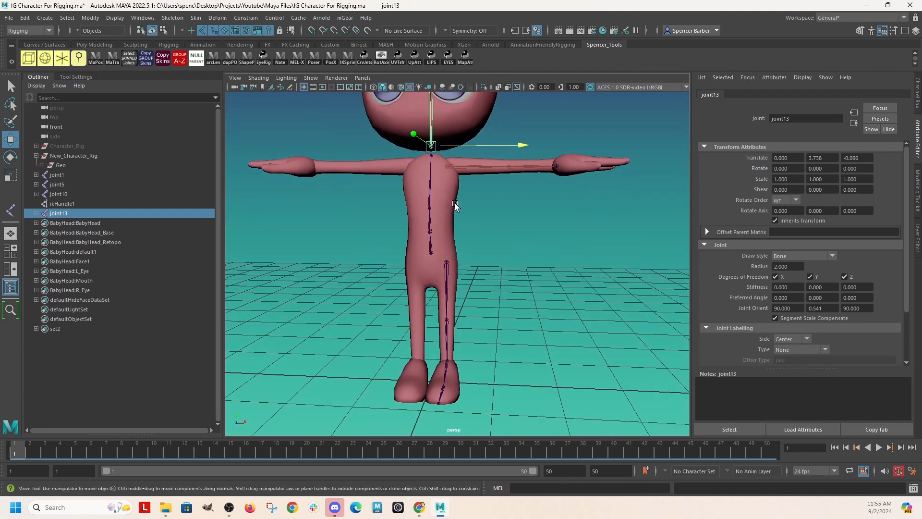
pyautogui.keyDown('alt'); pyautogui.moveTo(450, 209); pyautogui.dragTo(483, 197); pyautogui.keyUp('alt')
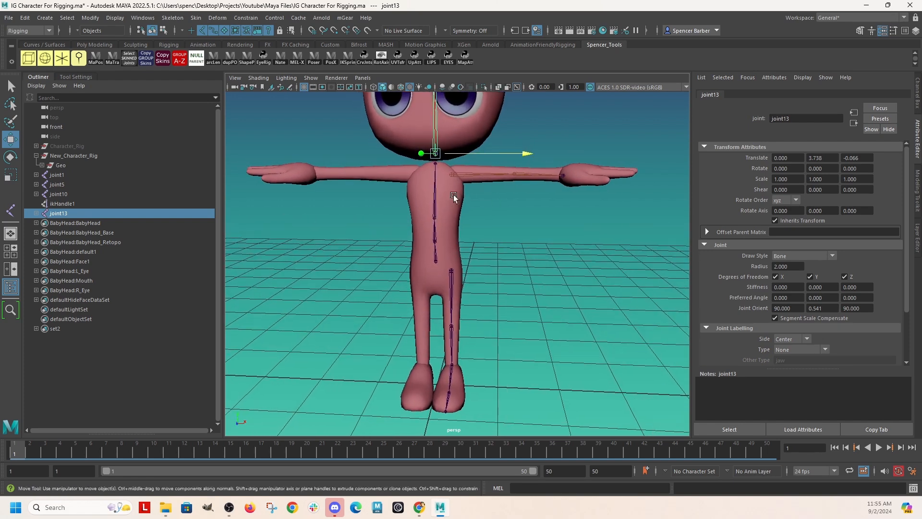
# Step: Orient the leg joint chain from the hip with primary axis X, secondary axis Y and secondary axis world orientation positive Z
pyautogui.scroll(8, 489, 260)
pyautogui.keyDown('alt'); pyautogui.moveTo(447, 272); pyautogui.dragTo(469, 280); pyautogui.keyUp('alt')
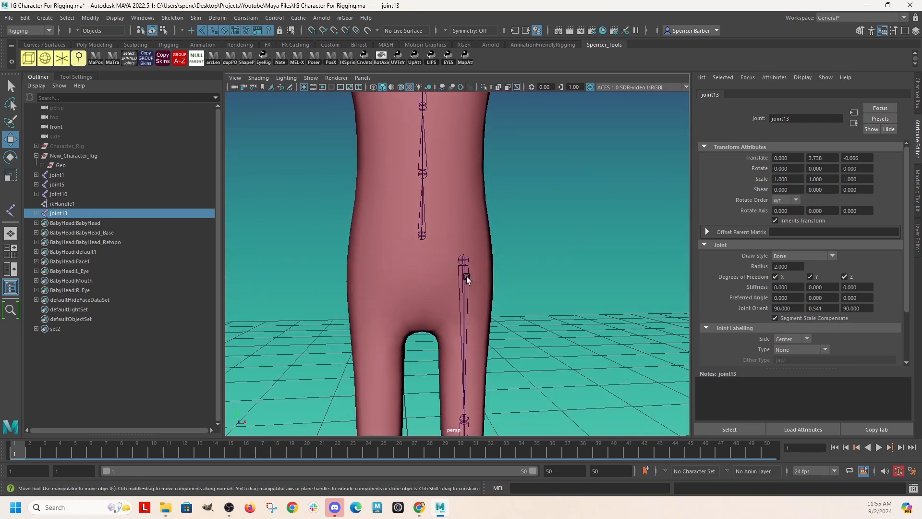
pyautogui.click(462, 260)
pyautogui.scroll(-5, 499, 293)
pyautogui.keyDown('alt'); pyautogui.moveTo(543, 331); pyautogui.dragTo(432, 356); pyautogui.keyUp('alt')
pyautogui.keyDown('alt'); pyautogui.moveTo(448, 354); pyautogui.dragTo(481, 317, button='middle'); pyautogui.keyUp('alt')
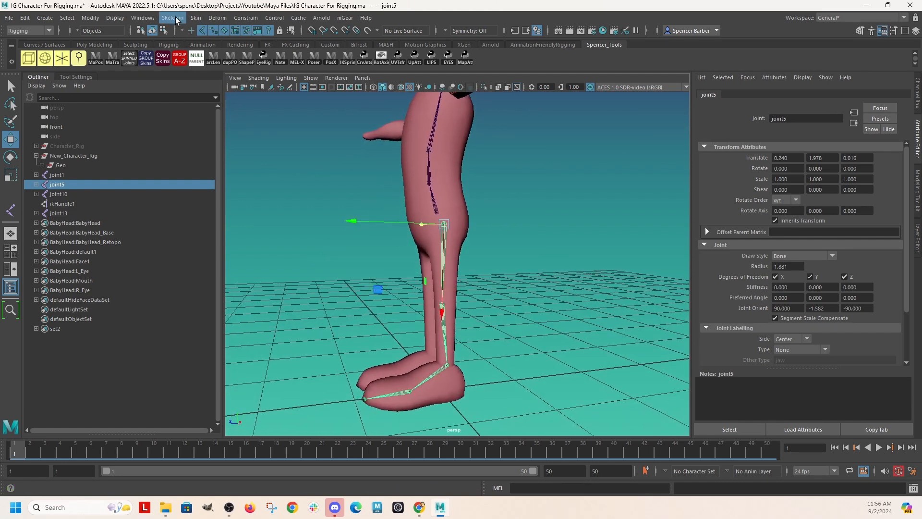
pyautogui.click(176, 19)
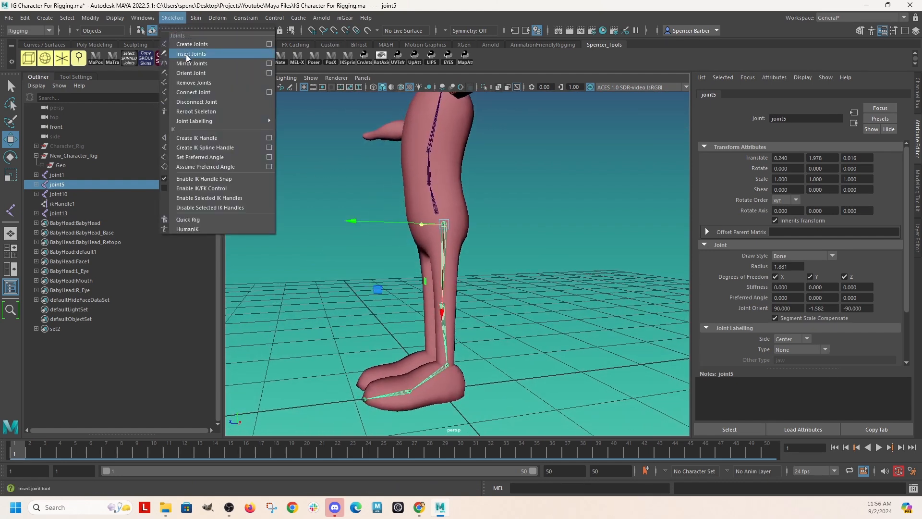
pyautogui.click(270, 73)
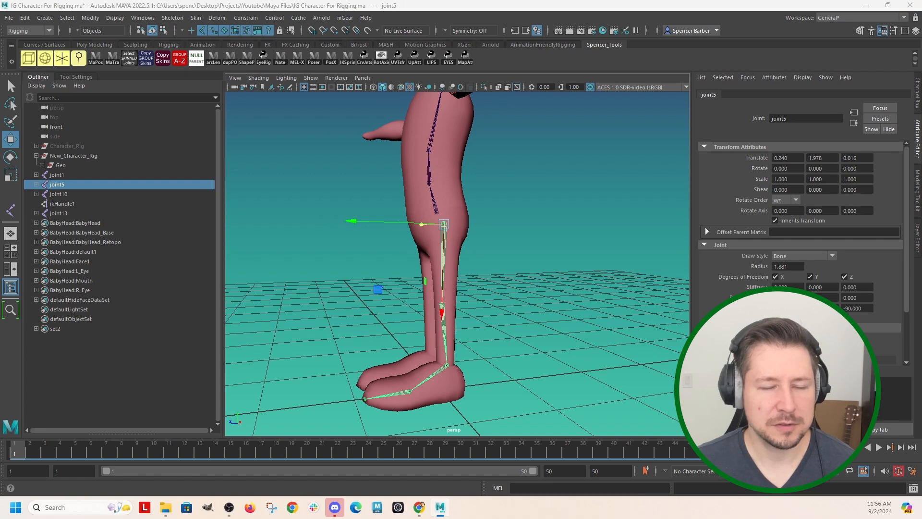
pyautogui.keyDown('alt'); pyautogui.moveTo(432, 279); pyautogui.dragTo(451, 276); pyautogui.keyUp('alt')
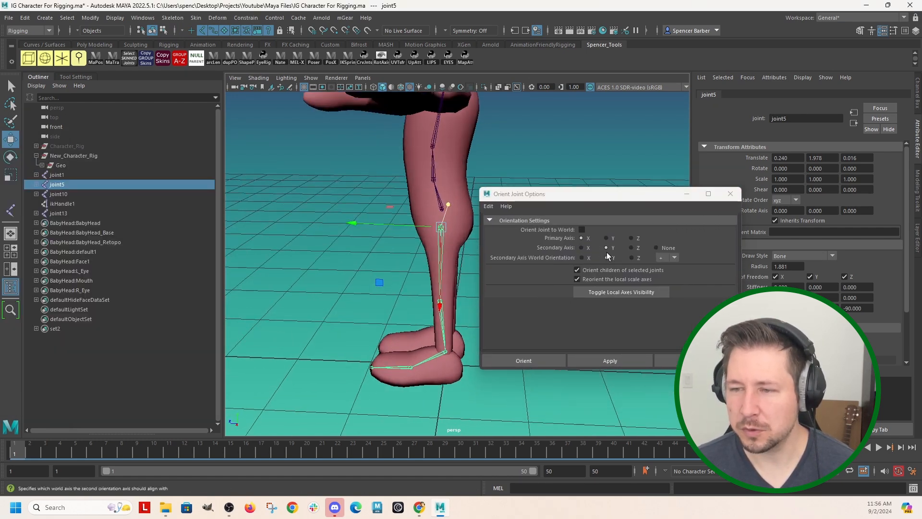
pyautogui.keyDown('alt'); pyautogui.moveTo(365, 262); pyautogui.dragTo(391, 261); pyautogui.keyUp('alt')
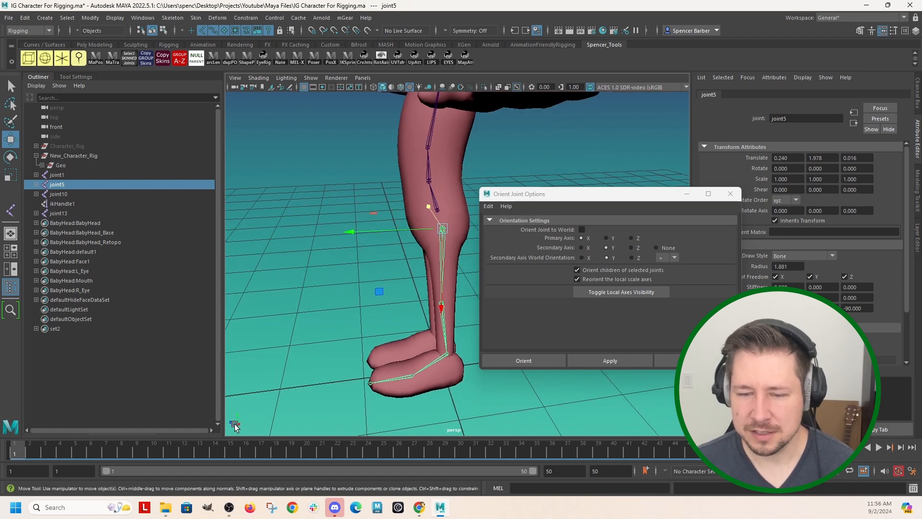
pyautogui.click(631, 258)
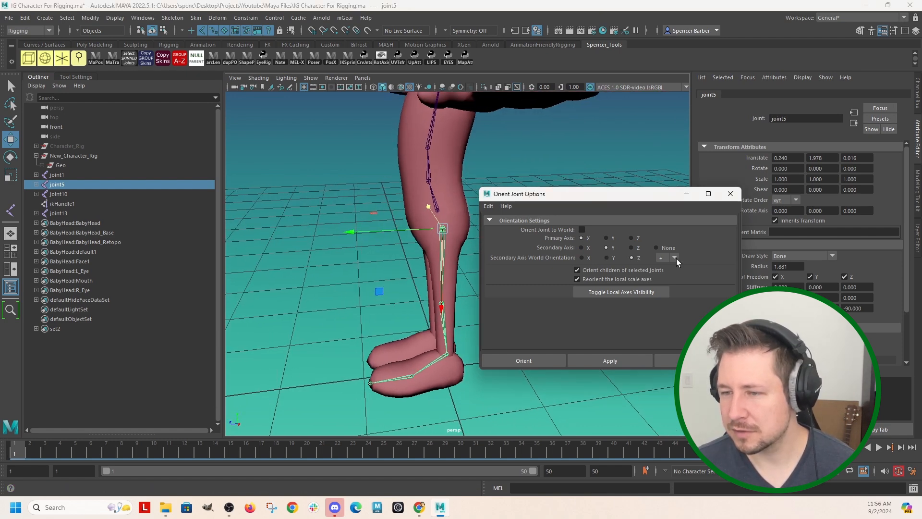
pyautogui.click(523, 360)
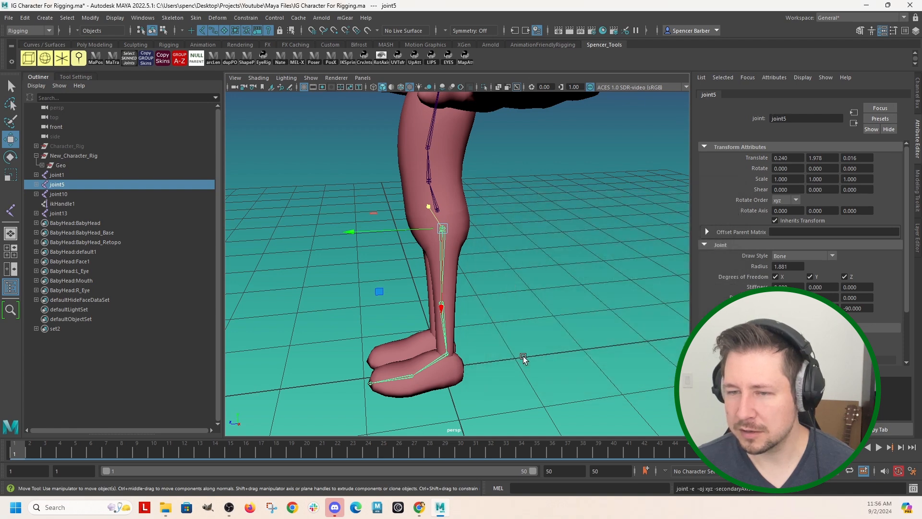
# Step: Check the axis orientation of the ankle and ball joints of the leg chain from several angles
pyautogui.keyDown('alt'); pyautogui.moveTo(377, 321); pyautogui.dragTo(451, 327); pyautogui.keyUp('alt')
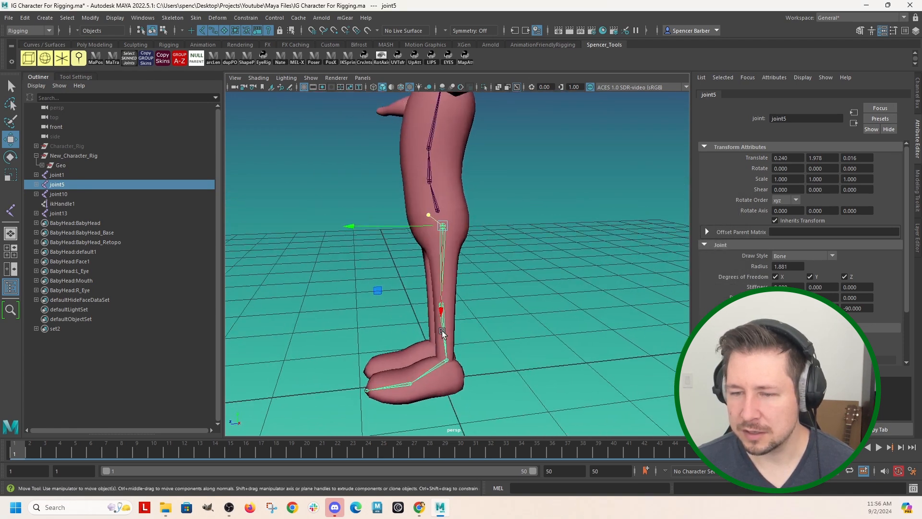
pyautogui.click(440, 334)
pyautogui.click(398, 381)
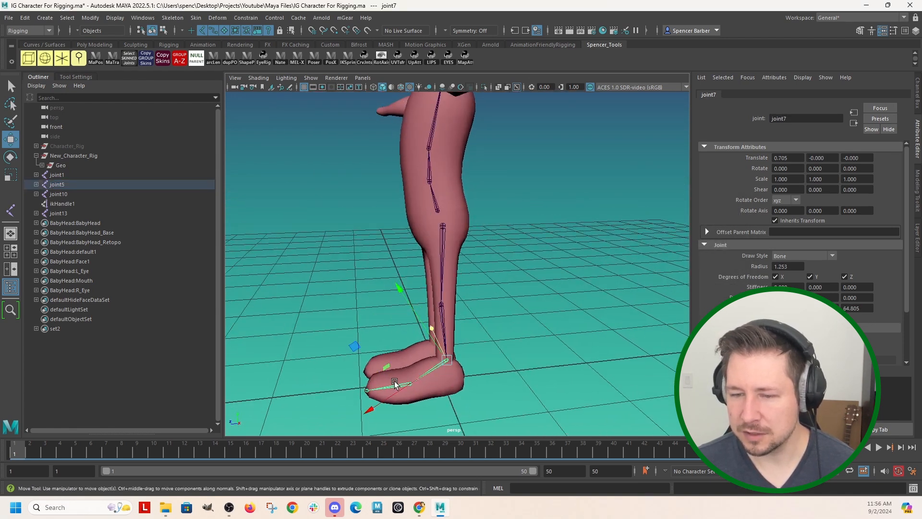
pyautogui.click(380, 388)
pyautogui.keyDown('alt'); pyautogui.moveTo(380, 388); pyautogui.dragTo(445, 353); pyautogui.keyUp('alt')
pyautogui.keyDown('alt'); pyautogui.moveTo(417, 382); pyautogui.dragTo(394, 375); pyautogui.keyUp('alt')
pyautogui.keyDown('alt'); pyautogui.moveTo(394, 375); pyautogui.dragTo(391, 250, button='middle'); pyautogui.keyUp('alt')
pyautogui.keyDown('alt'); pyautogui.moveTo(391, 249); pyautogui.dragTo(440, 332, button='right'); pyautogui.keyUp('alt')
pyautogui.keyDown('alt'); pyautogui.moveTo(441, 331); pyautogui.dragTo(513, 326); pyautogui.keyUp('alt')
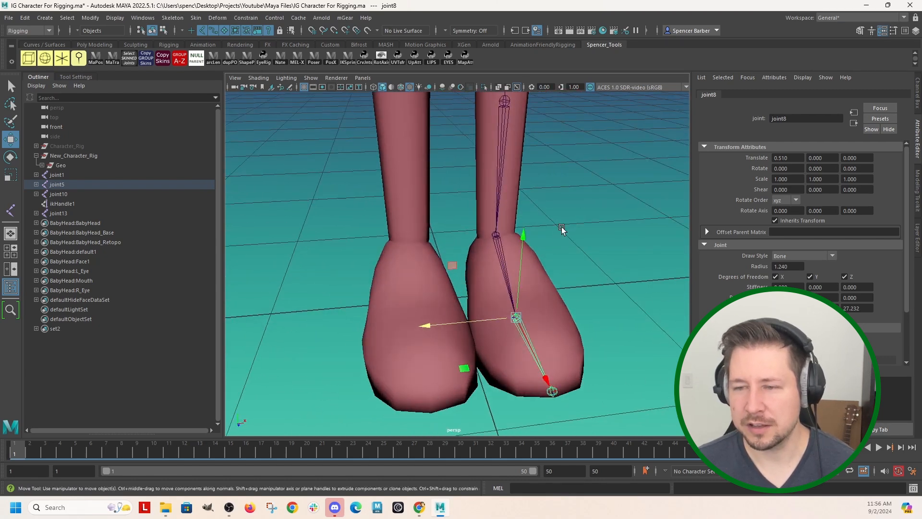
pyautogui.keyDown('alt'); pyautogui.moveTo(562, 230); pyautogui.dragTo(475, 343); pyautogui.keyUp('alt')
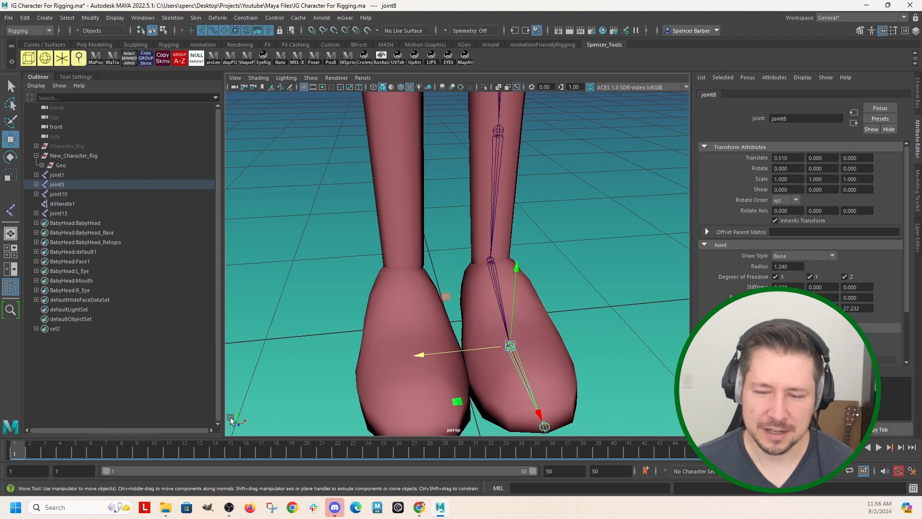
pyautogui.scroll(-5, 485, 331)
pyautogui.keyDown('alt'); pyautogui.moveTo(528, 265); pyautogui.dragTo(473, 313); pyautogui.keyUp('alt')
pyautogui.click(554, 301)
# Step: Set the toe end joint's joint orient values to 0, and deselect the joint
pyautogui.keyDown('alt'); pyautogui.moveTo(401, 331); pyautogui.dragTo(430, 327); pyautogui.keyUp('alt')
pyautogui.click(442, 327)
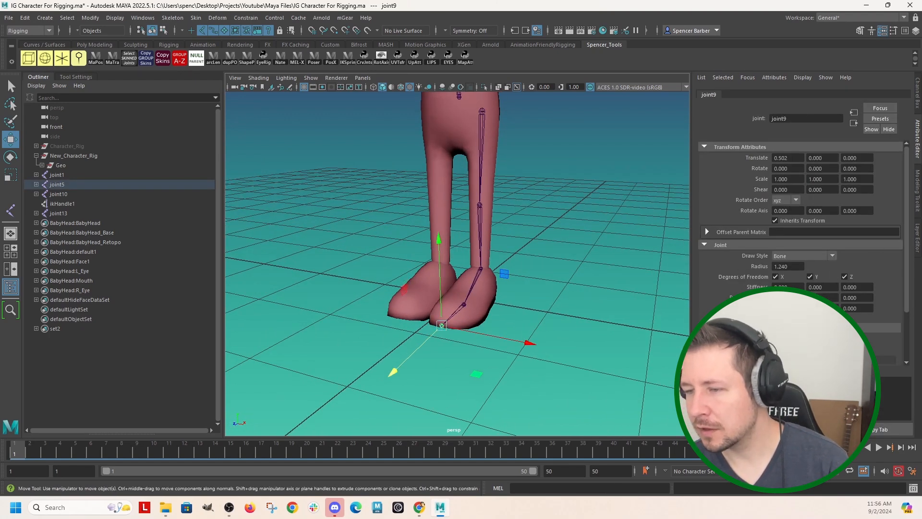
pyautogui.click(872, 311)
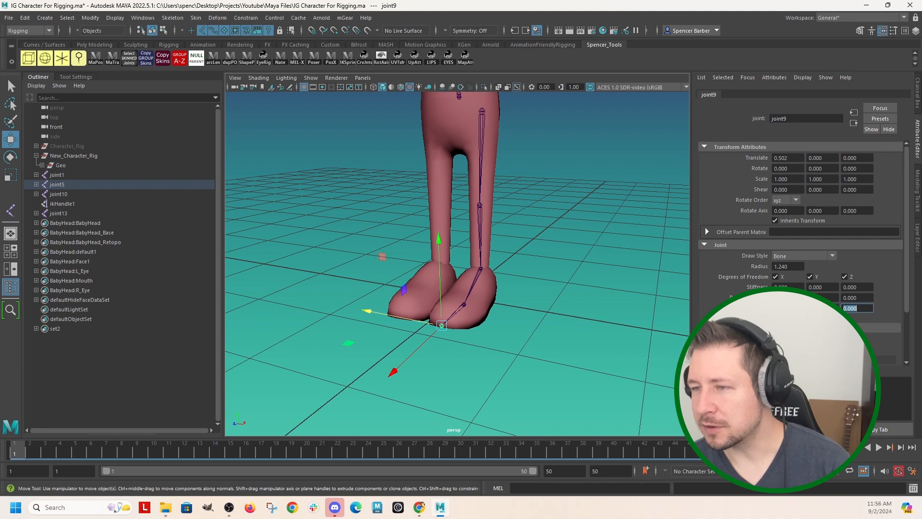
pyautogui.click(581, 289)
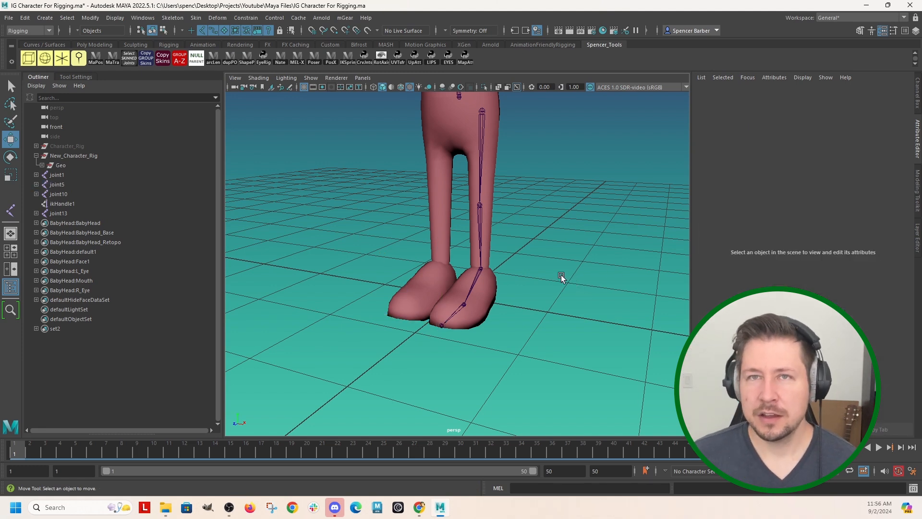
# Step: Parent the leg joint chain from the hip to the root joint of the spine
pyautogui.keyDown('alt'); pyautogui.moveTo(568, 267); pyautogui.dragTo(539, 253, button='right'); pyautogui.keyUp('alt')
pyautogui.keyDown('alt'); pyautogui.moveTo(538, 252); pyautogui.dragTo(471, 290, button='middle'); pyautogui.keyUp('alt')
pyautogui.keyDown('alt'); pyautogui.moveTo(472, 290); pyautogui.dragTo(457, 303); pyautogui.keyUp('alt')
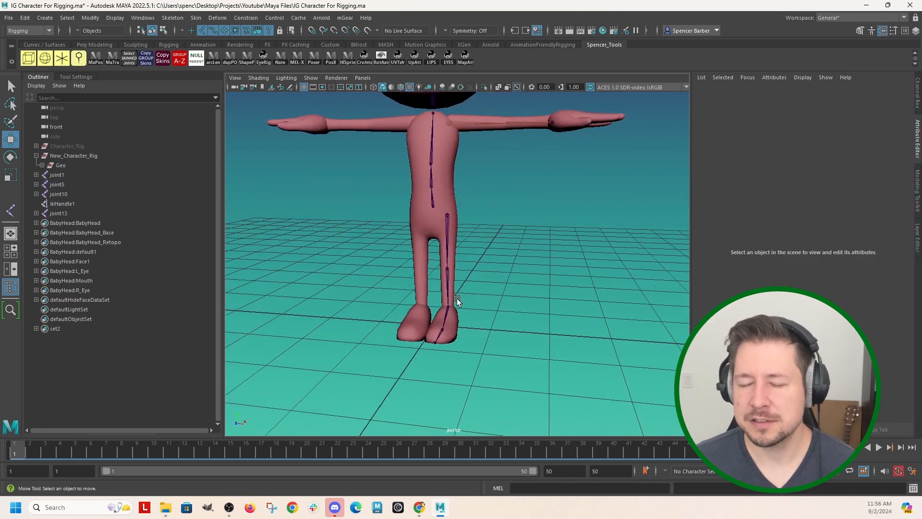
pyautogui.scroll(2, 420, 207)
pyautogui.keyDown('alt'); pyautogui.moveTo(420, 206); pyautogui.dragTo(444, 226, button='right'); pyautogui.keyUp('alt')
pyautogui.keyDown('alt'); pyautogui.moveTo(444, 226); pyautogui.dragTo(457, 267, button='middle'); pyautogui.keyUp('alt')
pyautogui.keyDown('alt'); pyautogui.moveTo(409, 261); pyautogui.dragTo(436, 259, button='right'); pyautogui.keyUp('alt')
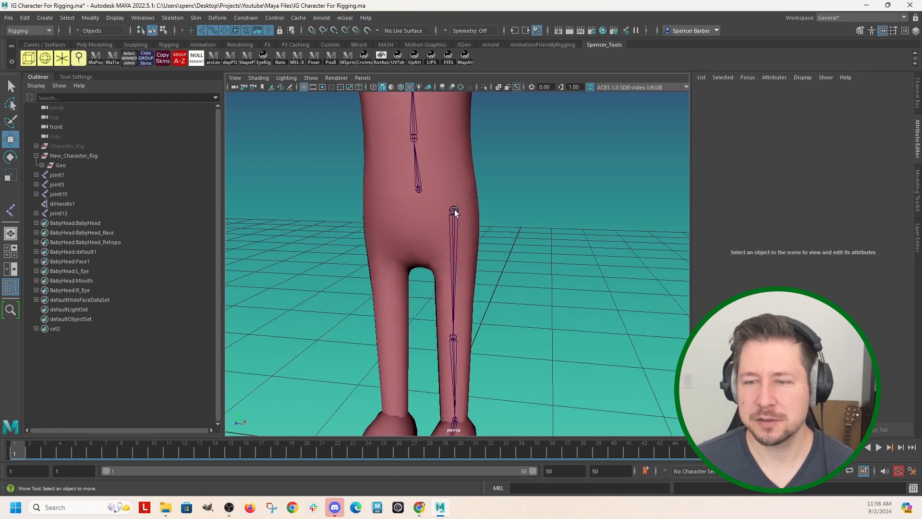
pyautogui.click(453, 214)
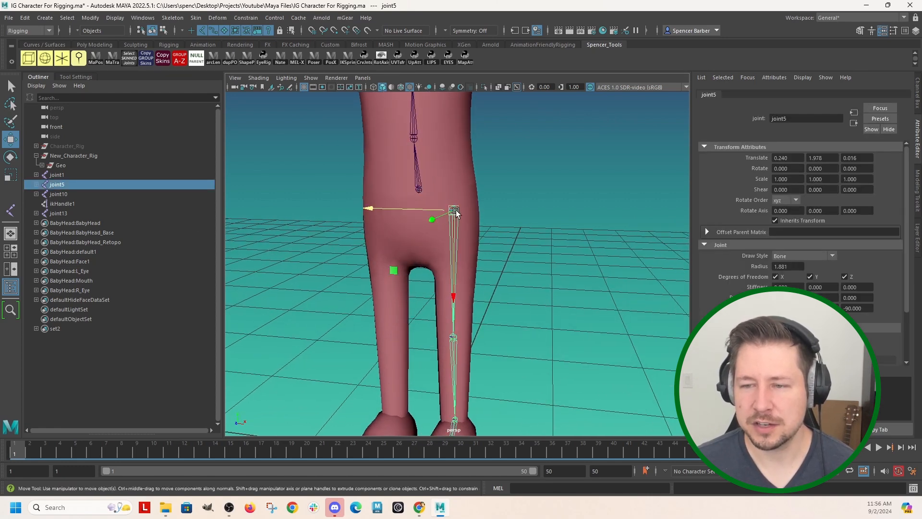
pyautogui.keyDown('shift'); pyautogui.click(418, 188); pyautogui.keyUp('shift')
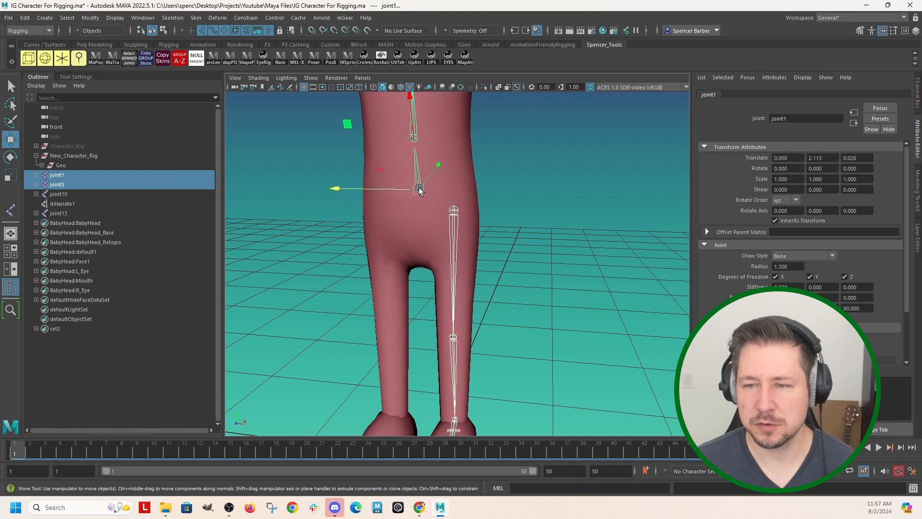
pyautogui.press('p')
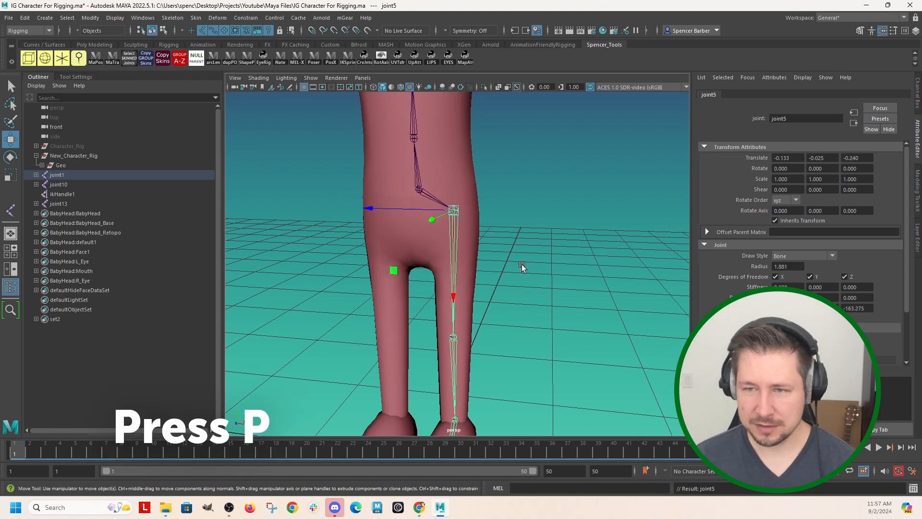
# Step: Parent the arm joint chain from the shoulder to the chest joint of the spine, and clear the selection
pyautogui.scroll(-3, 553, 176)
pyautogui.keyDown('alt'); pyautogui.moveTo(562, 160); pyautogui.dragTo(566, 331, button='middle'); pyautogui.keyUp('alt')
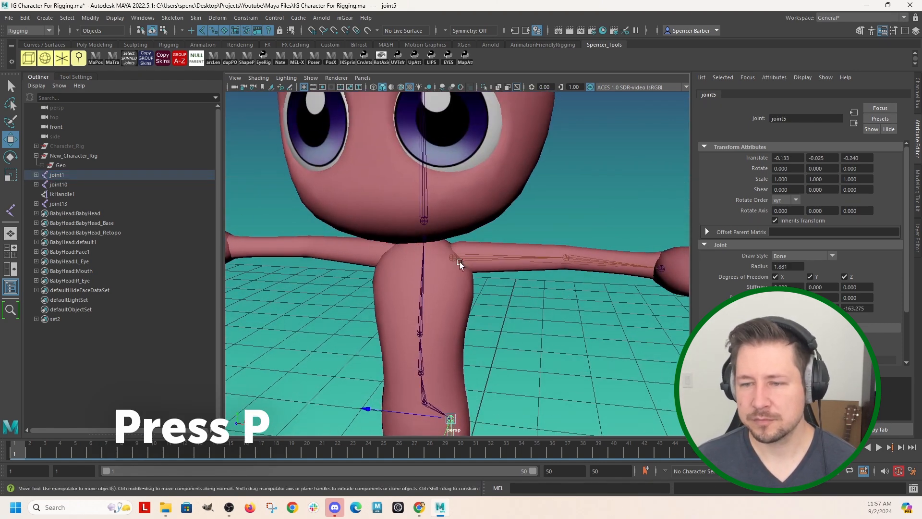
pyautogui.click(451, 259)
pyautogui.keyDown('shift'); pyautogui.click(420, 332); pyautogui.keyUp('shift')
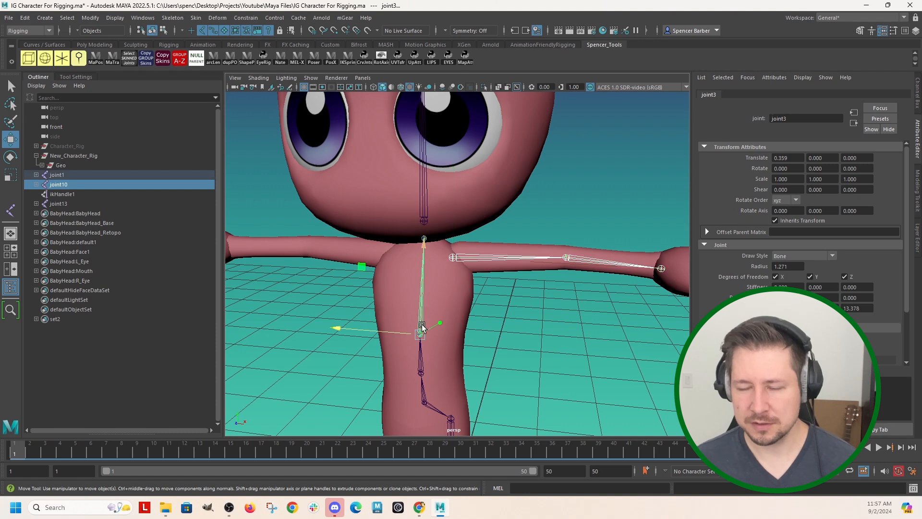
pyautogui.press('p')
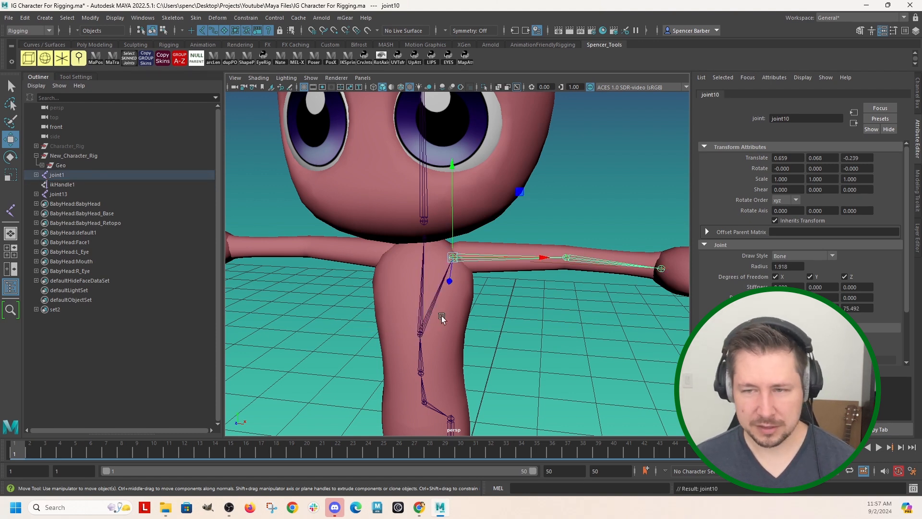
pyautogui.click(571, 238)
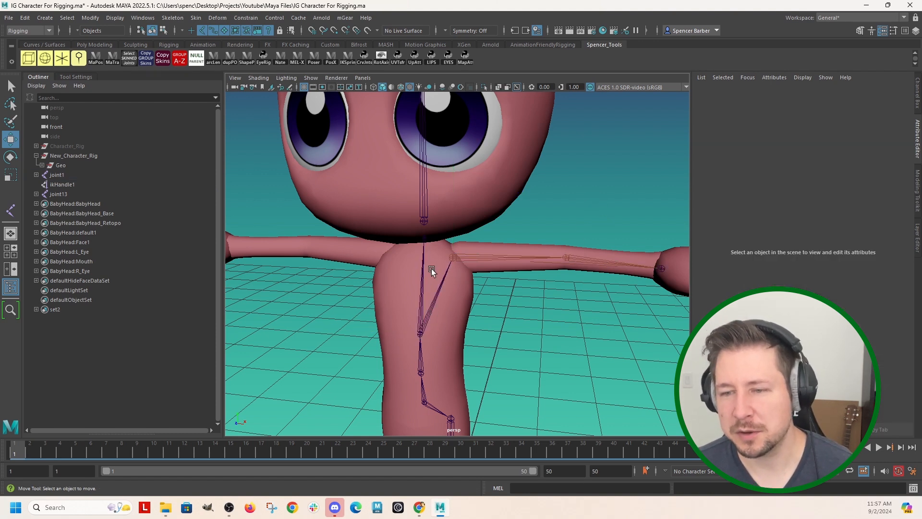
# Step: Open the Mirror Joints options for the shoulder joint and compare the YZ mirror plane with the world axes from several angles
pyautogui.scroll(-5, 487, 347)
pyautogui.keyDown('alt'); pyautogui.moveTo(488, 347); pyautogui.dragTo(511, 258, button='middle'); pyautogui.keyUp('alt')
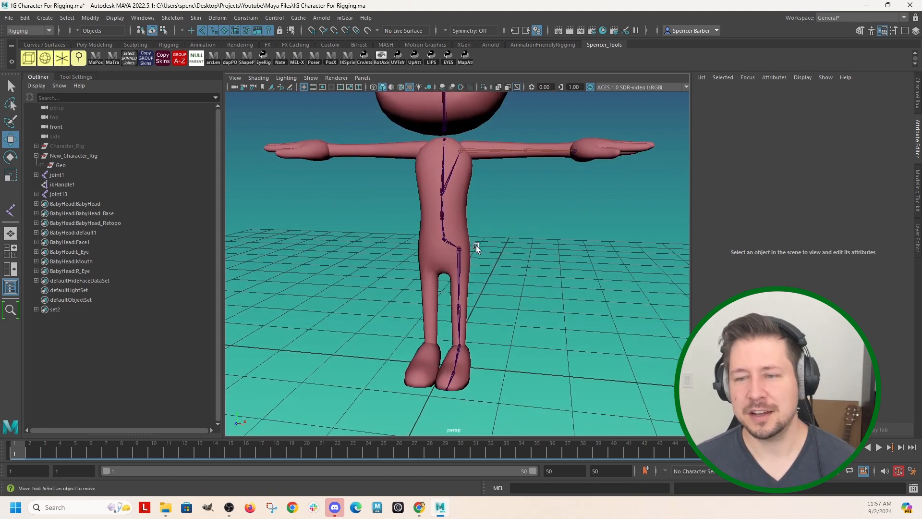
pyautogui.keyDown('alt'); pyautogui.moveTo(517, 277); pyautogui.dragTo(531, 270); pyautogui.keyUp('alt')
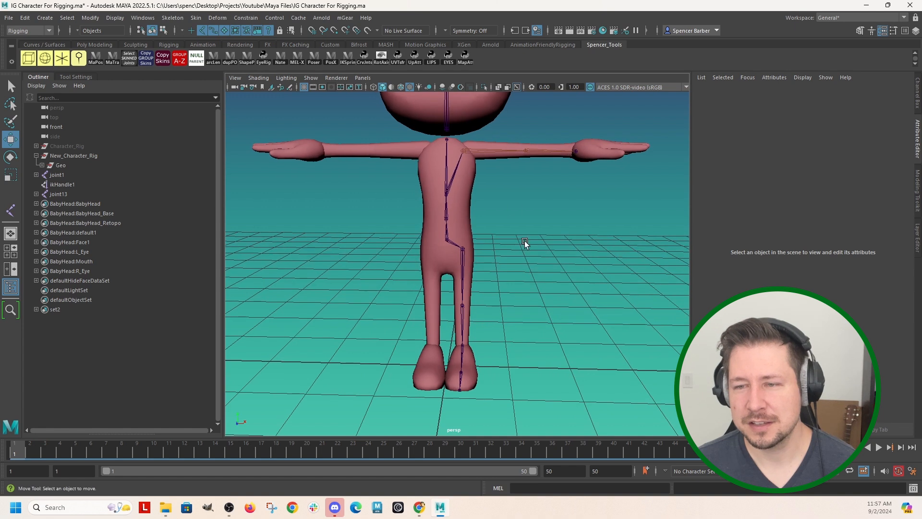
pyautogui.click(462, 152)
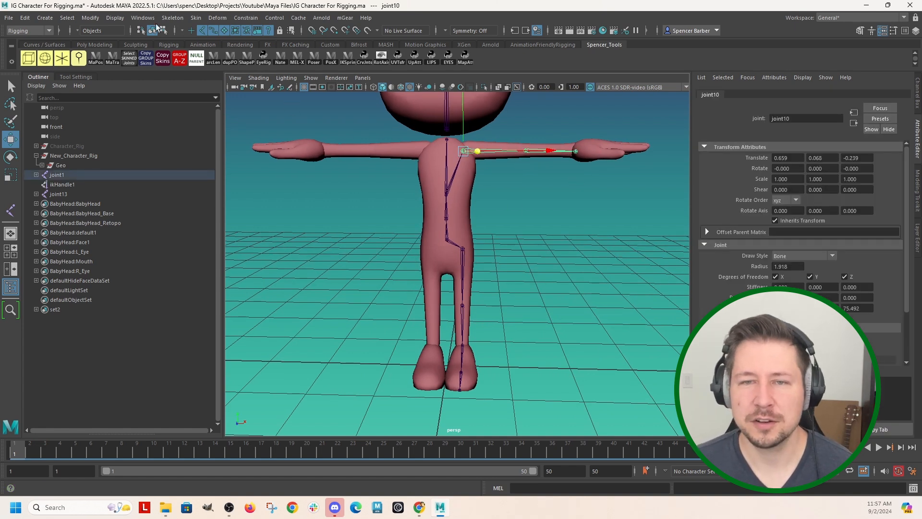
pyautogui.click(175, 19)
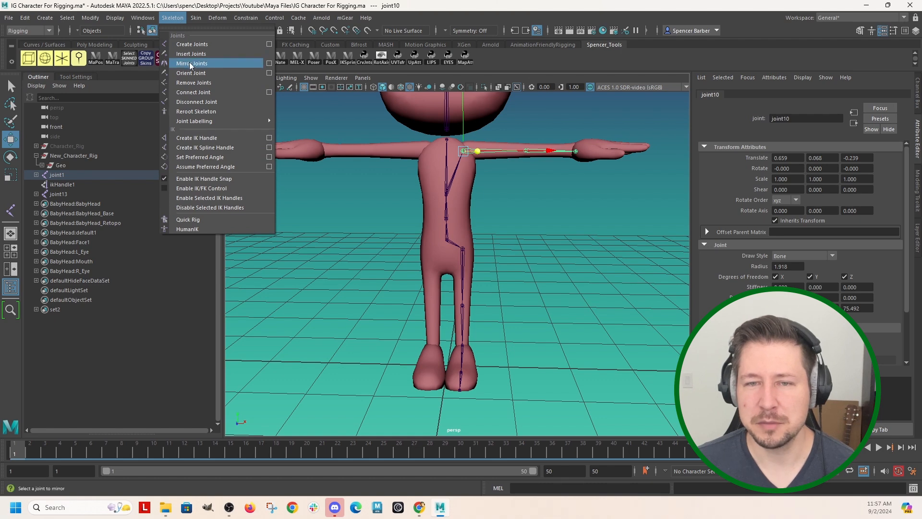
pyautogui.click(268, 64)
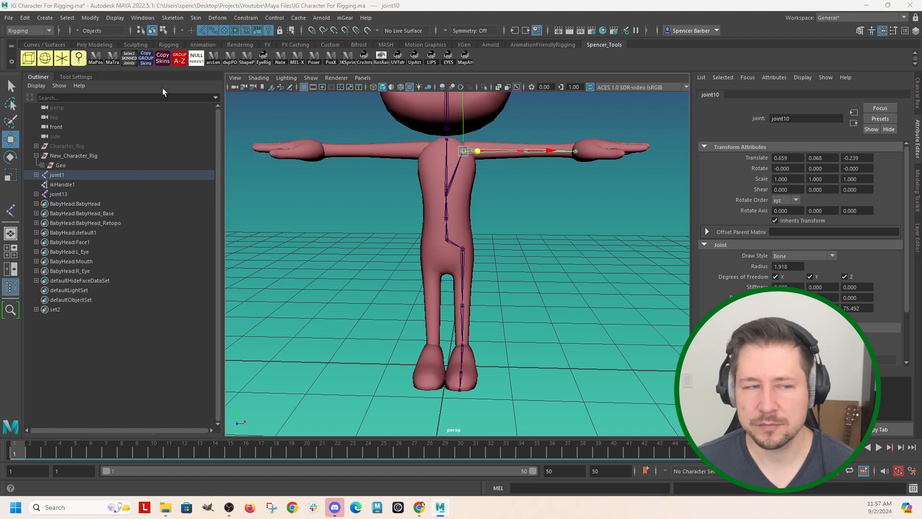
pyautogui.moveTo(274, 183); pyautogui.dragTo(706, 191)
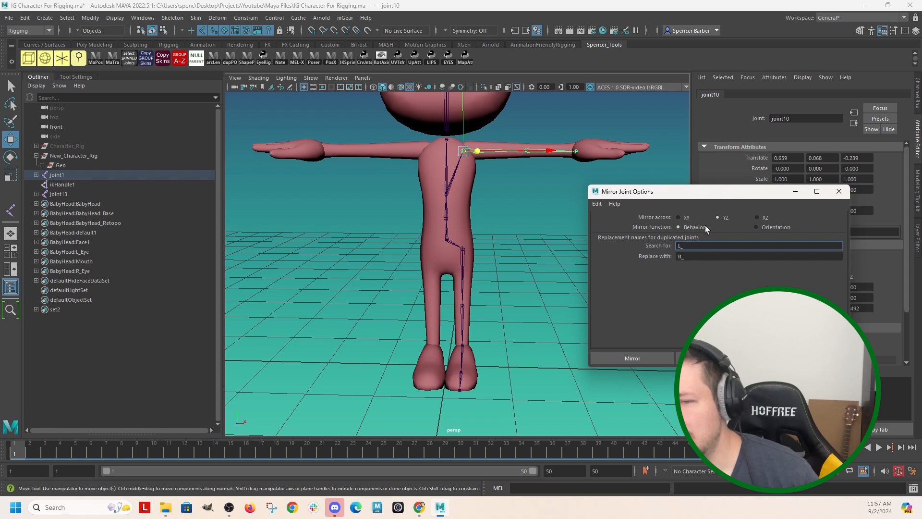
pyautogui.keyDown('alt'); pyautogui.moveTo(470, 340); pyautogui.dragTo(599, 293); pyautogui.keyUp('alt')
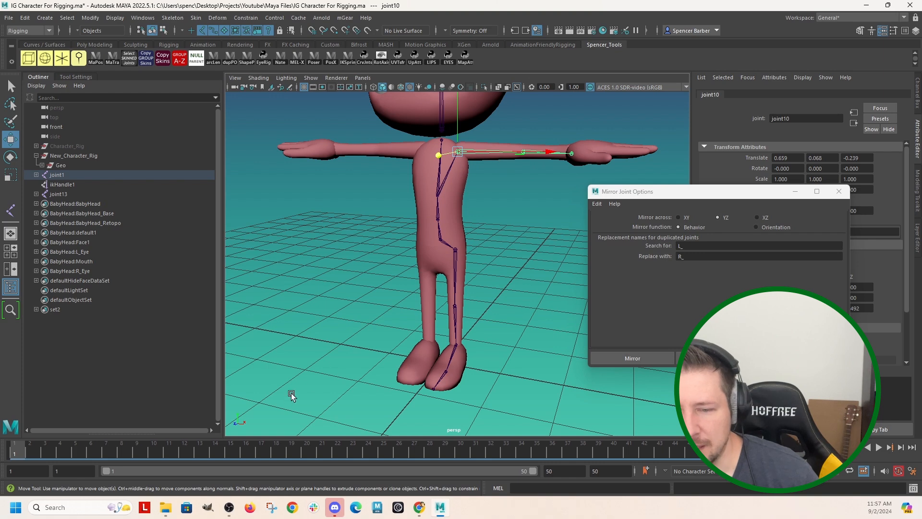
pyautogui.keyDown('alt'); pyautogui.moveTo(336, 403); pyautogui.dragTo(370, 341); pyautogui.keyUp('alt')
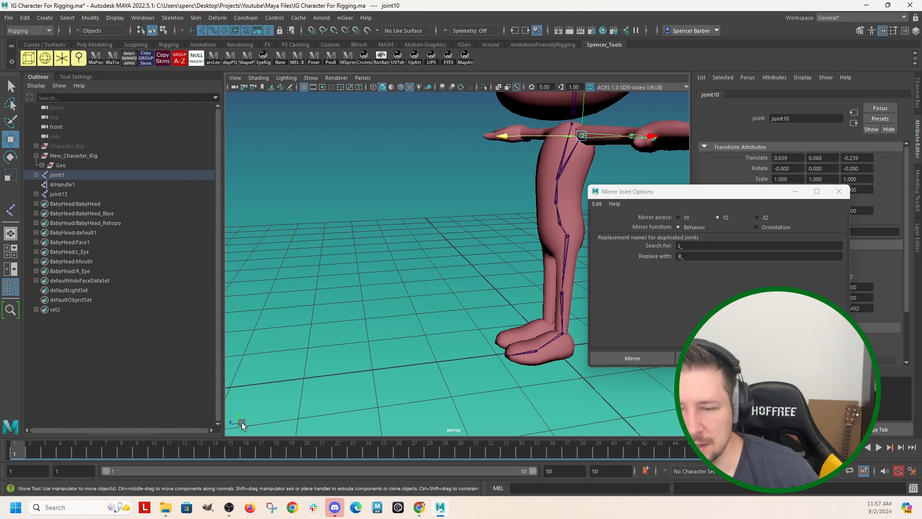
pyautogui.keyDown('alt'); pyautogui.moveTo(456, 291); pyautogui.dragTo(514, 221); pyautogui.keyUp('alt')
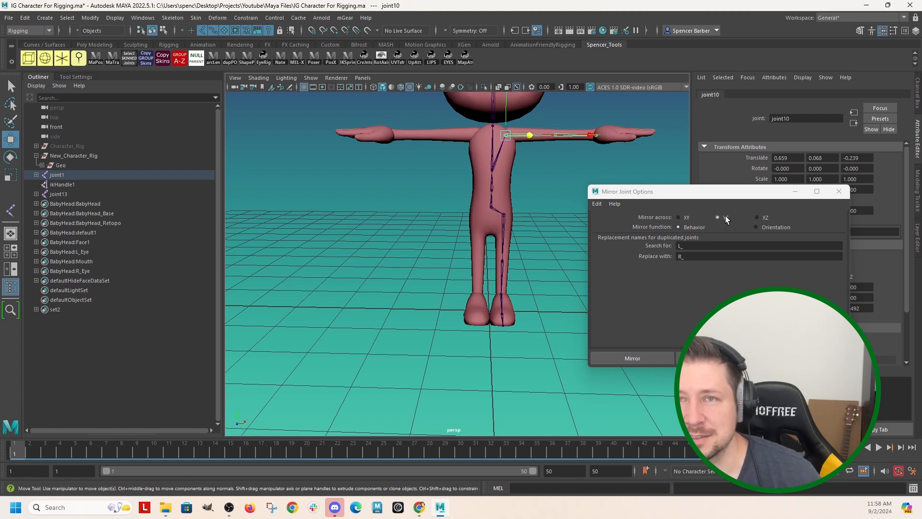
# Step: Expand the spine hierarchy down to the arm chain and rename the shoulder joint as L_Arm01_Joint
pyautogui.keyDown('alt'); pyautogui.moveTo(444, 216); pyautogui.dragTo(360, 247, button='middle'); pyautogui.keyUp('alt')
pyautogui.press('f')
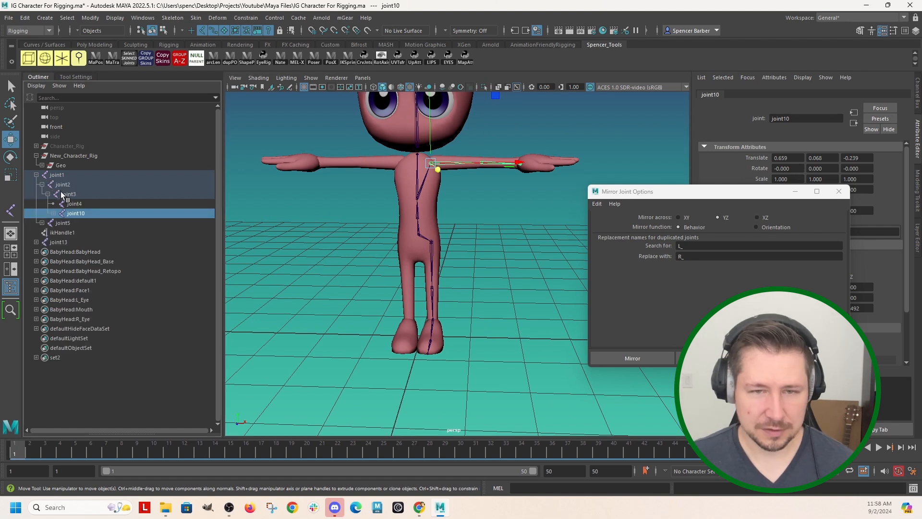
pyautogui.click(53, 213)
pyautogui.doubleClick(90, 216)
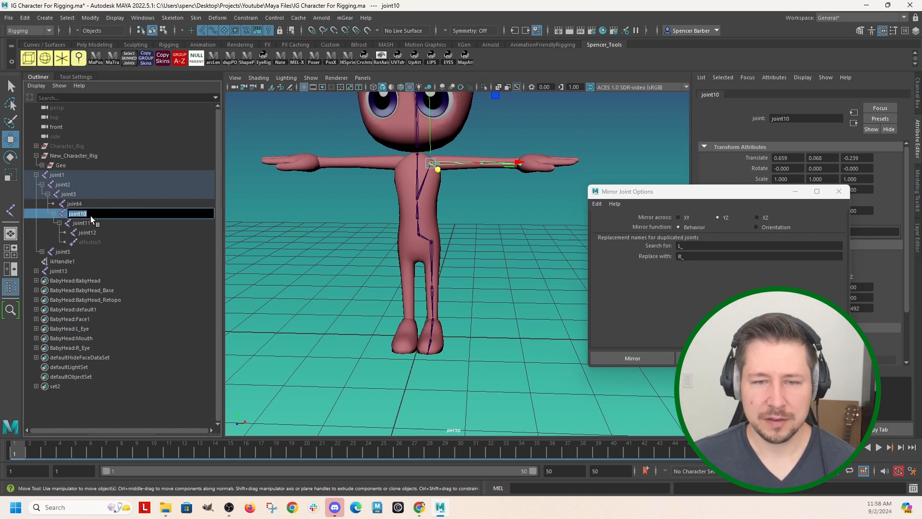
pyautogui.write('L_Arm01')
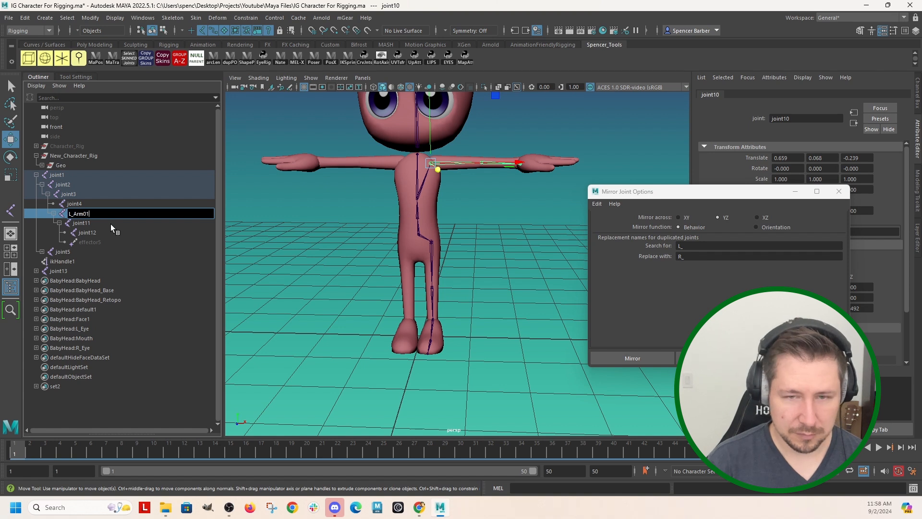
pyautogui.write('_Joint')
pyautogui.press('Return')
# Step: Reuse the shoulder joint's name for the elbow joint, changing it to L_Arm02_Joint
pyautogui.doubleClick(97, 214)
pyautogui.hotkey('ctrl', 'c')
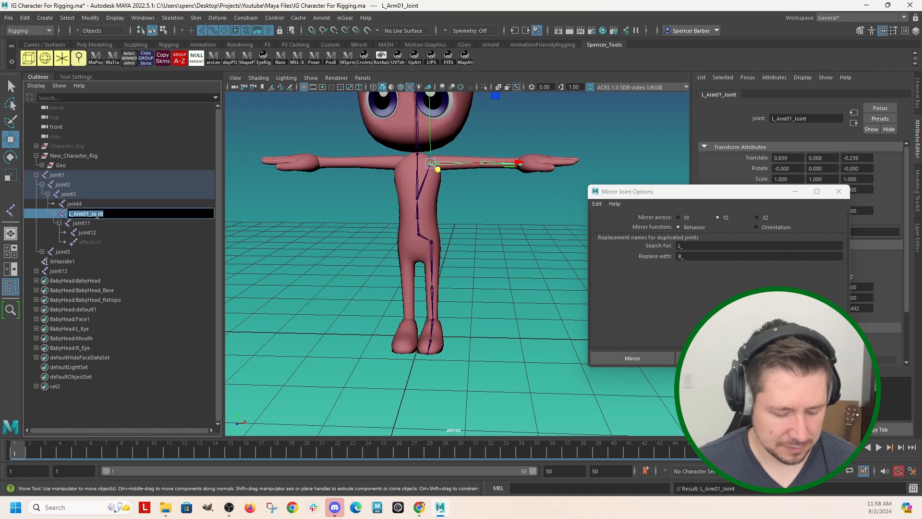
pyautogui.click(91, 224)
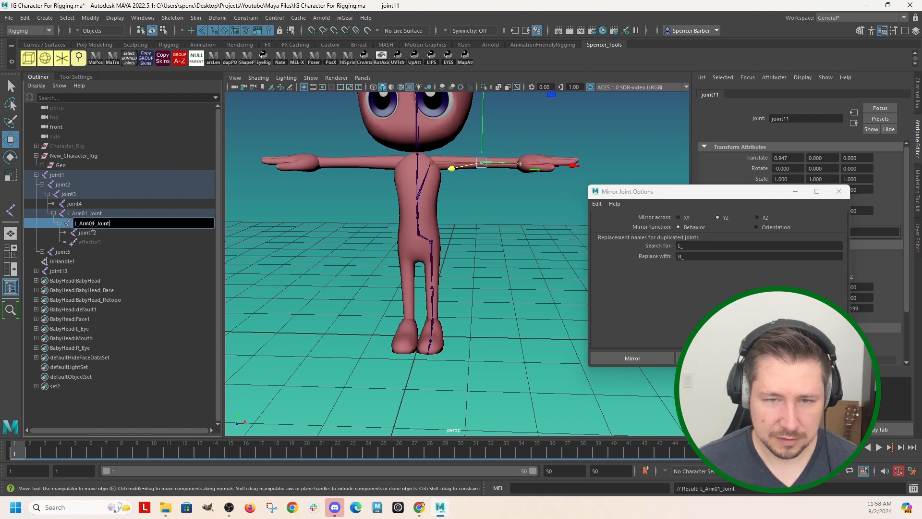
pyautogui.press('BackSpace')
pyautogui.write('2')
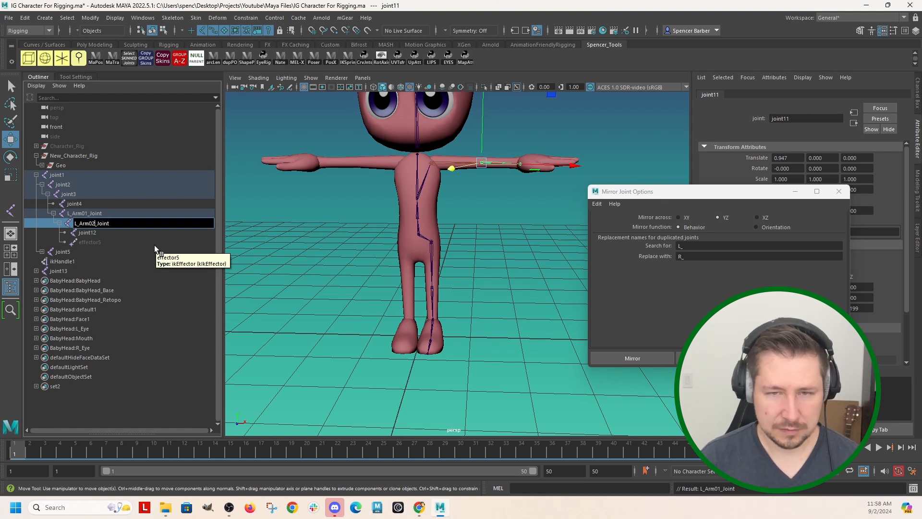
pyautogui.press('Return')
# Step: Rename the wrist joint at the end of the arm chain as L_Arm02_Joint
pyautogui.doubleClick(96, 232)
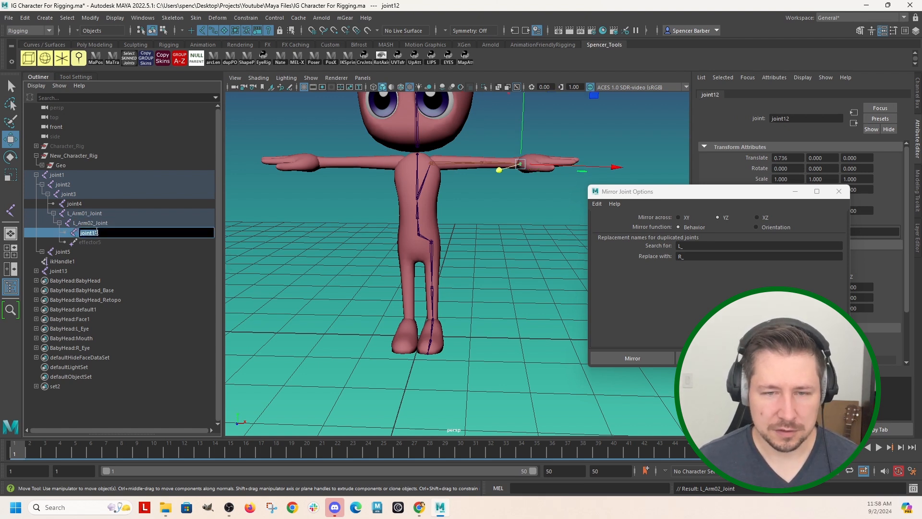
pyautogui.hotkey('ctrl', 'v')
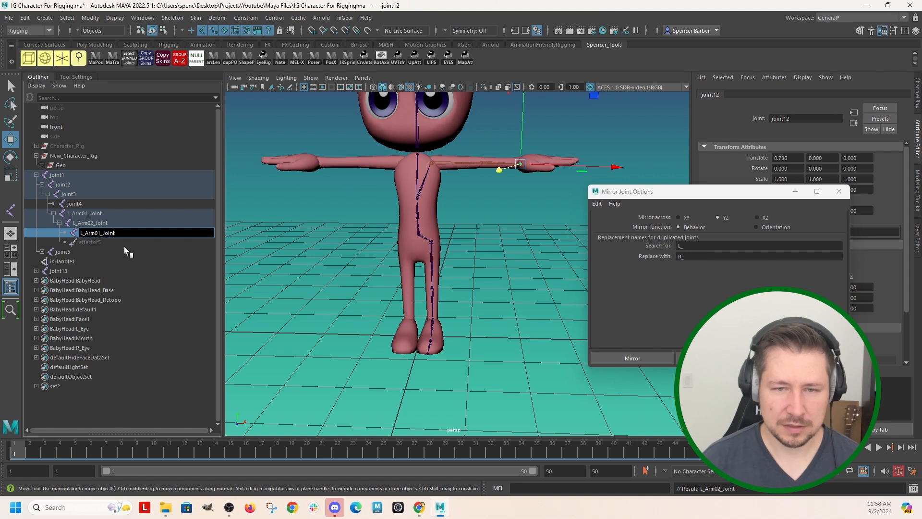
pyautogui.press('BackSpace')
pyautogui.write('2')
pyautogui.press('Return')
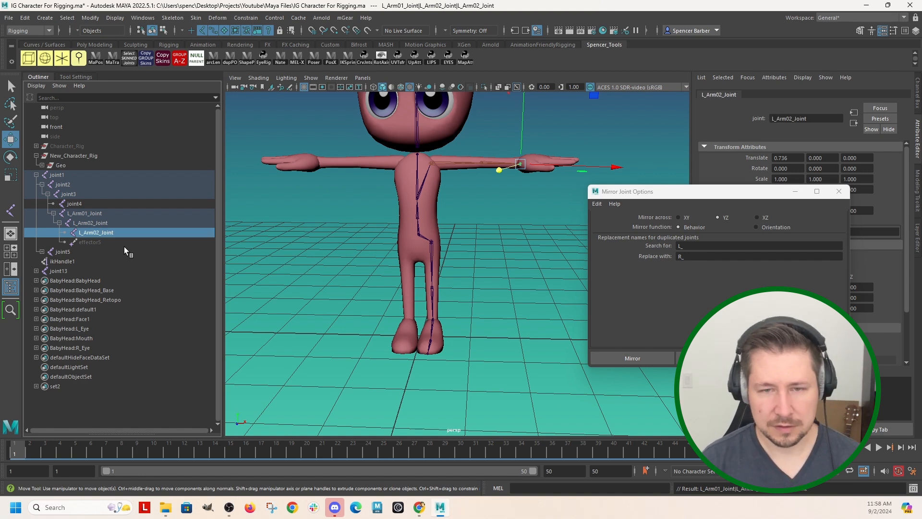
# Step: Mirror the arm chain from L_Arm01_Joint across YZ with the Behavior function, replacing L_ with R_ in the duplicated names
pyautogui.click(431, 164)
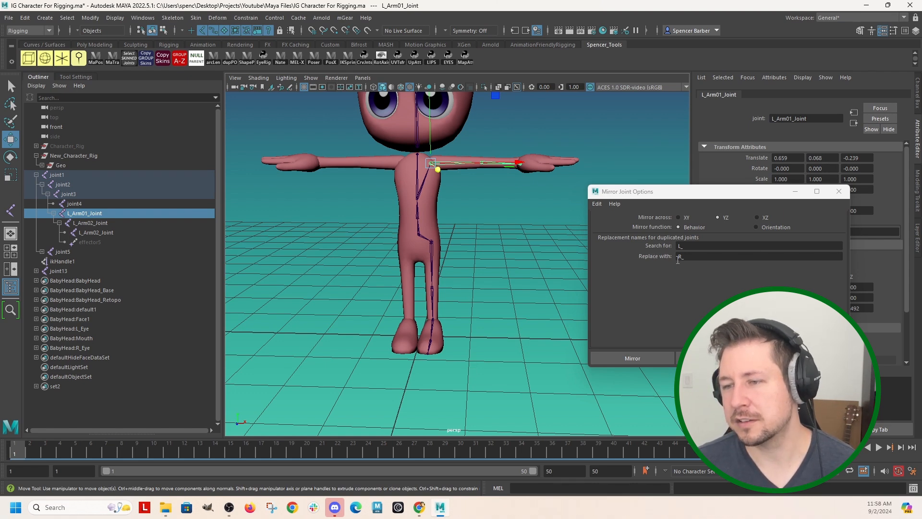
pyautogui.click(717, 358)
pyautogui.keyDown('alt'); pyautogui.moveTo(431, 277); pyautogui.dragTo(470, 306, button='middle'); pyautogui.keyUp('alt')
pyautogui.scroll(3, 395, 280)
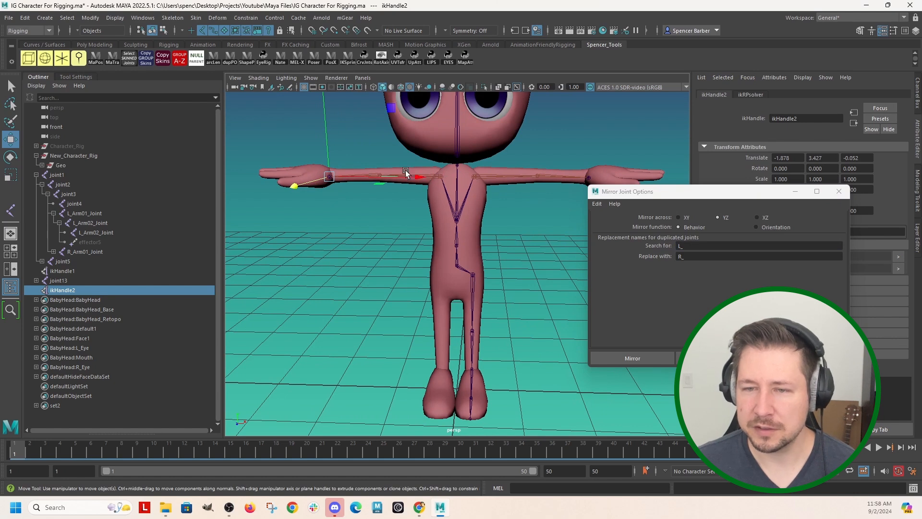
# Step: Try moving the mirrored arm's IK handle to test how the arm bends from the front and from above
pyautogui.click(62, 291)
pyautogui.moveTo(329, 179); pyautogui.dragTo(351, 201)
pyautogui.keyDown('alt'); pyautogui.moveTo(370, 263); pyautogui.dragTo(453, 278); pyautogui.keyUp('alt')
pyautogui.scroll(-4, 401, 292)
pyautogui.keyDown('alt'); pyautogui.moveTo(351, 295); pyautogui.dragTo(394, 254); pyautogui.keyUp('alt')
pyautogui.keyDown('alt'); pyautogui.moveTo(446, 278); pyautogui.dragTo(352, 261); pyautogui.keyUp('alt')
pyautogui.moveTo(426, 218); pyautogui.dragTo(398, 227)
pyautogui.keyDown('alt'); pyautogui.moveTo(414, 264); pyautogui.dragTo(420, 339); pyautogui.keyUp('alt')
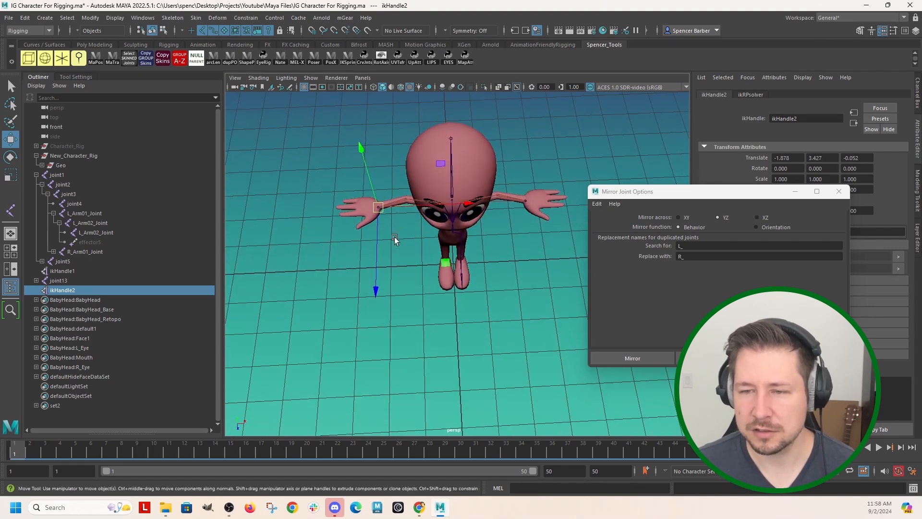
pyautogui.moveTo(376, 202)
pyautogui.mouseDown()
pyautogui.moveTo(383, 241)
pyautogui.moveTo(399, 226)
pyautogui.moveTo(380, 208)
pyautogui.mouseUp()
pyautogui.keyDown('alt'); pyautogui.moveTo(394, 315); pyautogui.dragTo(339, 261); pyautogui.keyUp('alt')
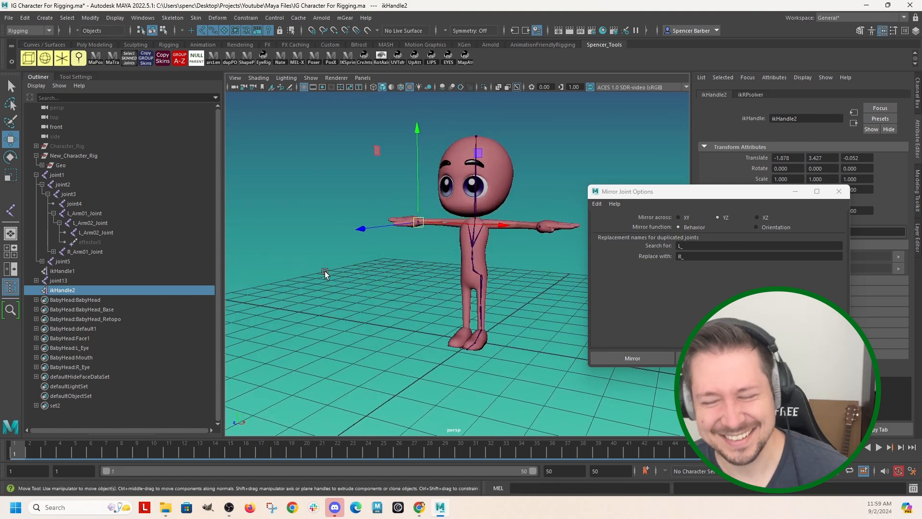
# Step: Test the mirrored arm's bend by moving its IK handle at the wrist, undo the move, and return to the front
pyautogui.keyDown('alt'); pyautogui.moveTo(442, 256); pyautogui.dragTo(375, 282); pyautogui.keyUp('alt')
pyautogui.scroll(3, 375, 282)
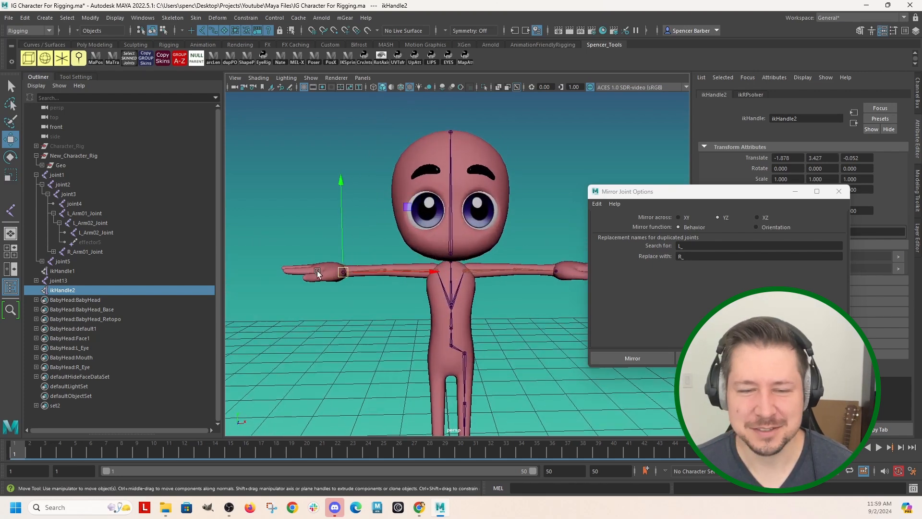
pyautogui.keyDown('alt'); pyautogui.moveTo(350, 286); pyautogui.dragTo(478, 366); pyautogui.keyUp('alt')
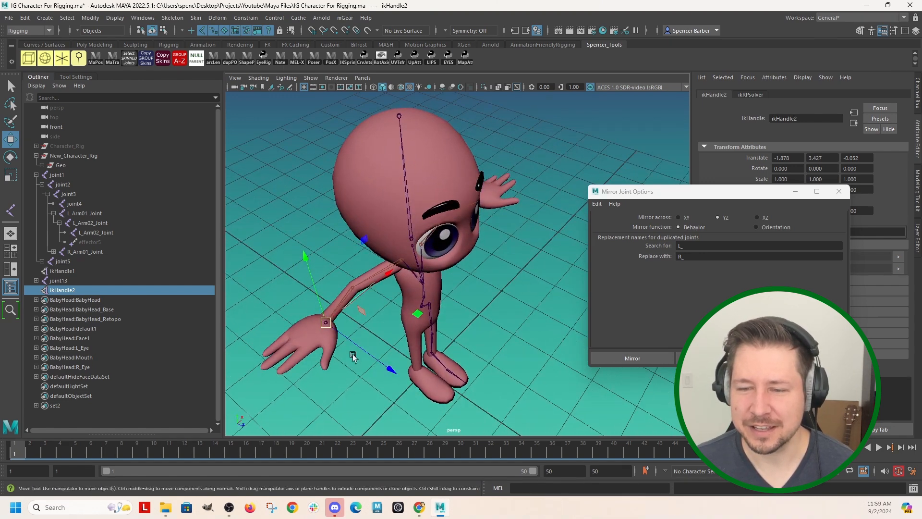
pyautogui.moveTo(327, 321)
pyautogui.mouseDown()
pyautogui.moveTo(378, 320)
pyautogui.moveTo(322, 314)
pyautogui.mouseUp()
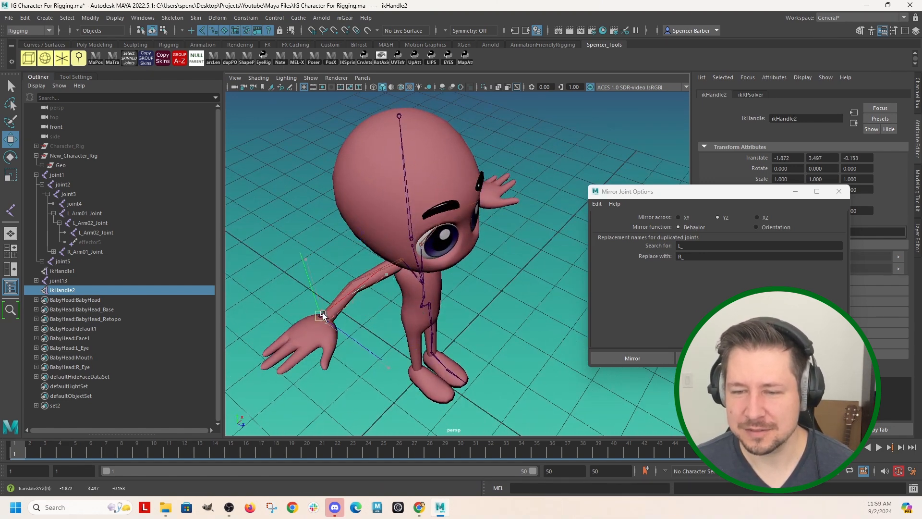
pyautogui.hotkey('ctrl', 'z')
pyautogui.keyDown('alt'); pyautogui.moveTo(451, 384); pyautogui.dragTo(338, 336); pyautogui.keyUp('alt')
pyautogui.keyDown('alt'); pyautogui.moveTo(338, 335); pyautogui.dragTo(345, 241, button='middle'); pyautogui.keyUp('alt')
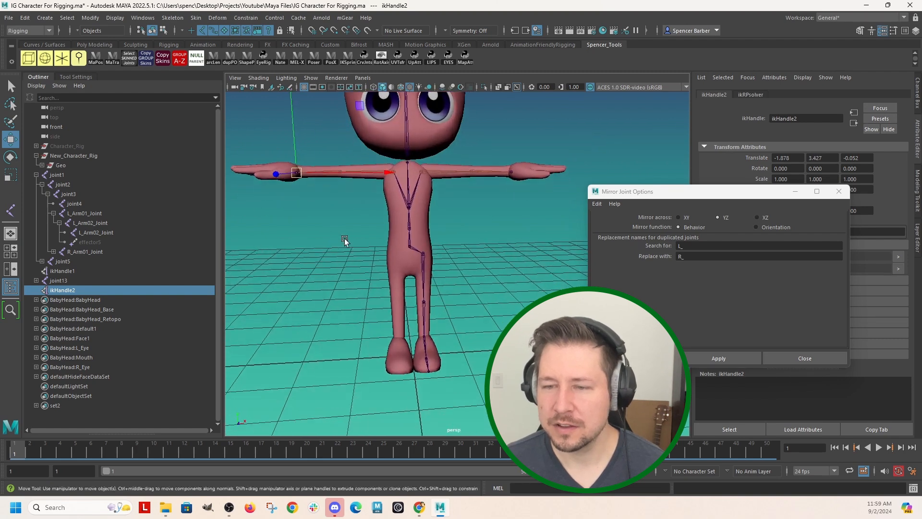
# Step: Rename the hip joint at the top of the leg chain as L_Leg01_Joint
pyautogui.click(426, 257)
pyautogui.keyDown('alt'); pyautogui.moveTo(422, 317); pyautogui.dragTo(421, 360); pyautogui.keyUp('alt')
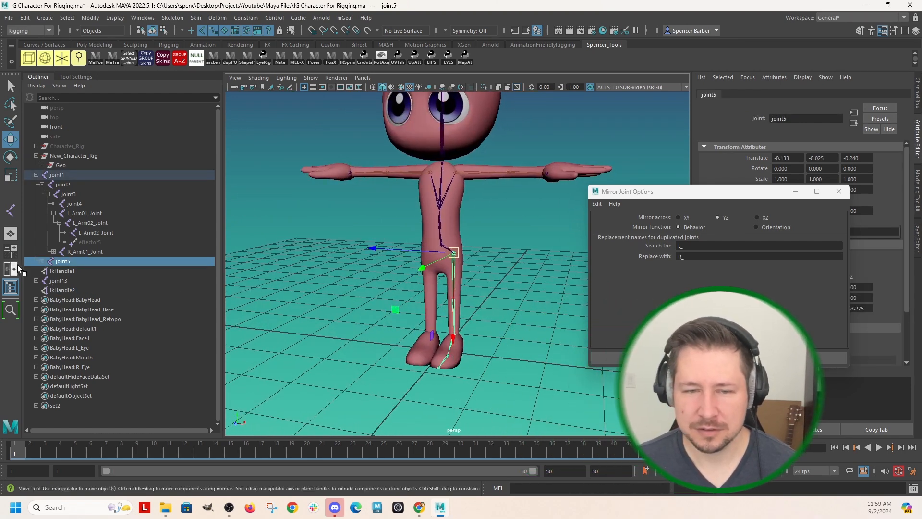
pyautogui.click(42, 261)
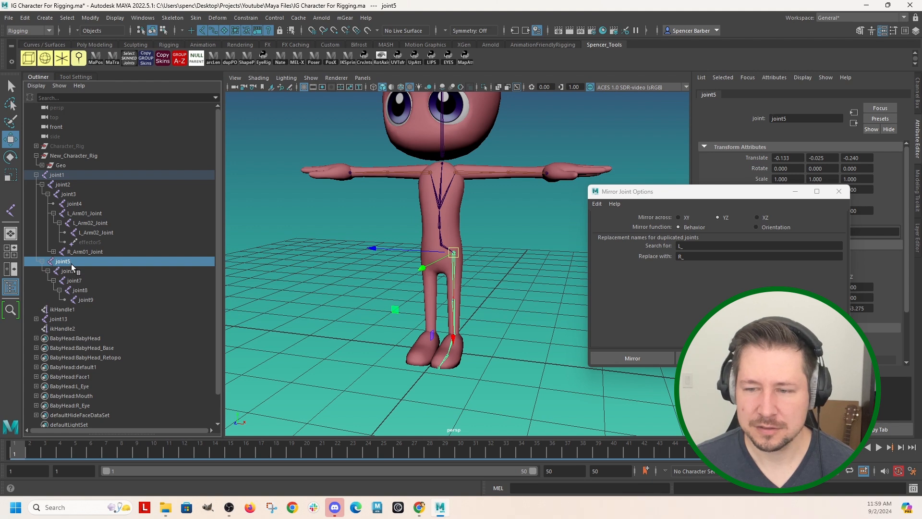
pyautogui.doubleClick(70, 264)
pyautogui.write('L')
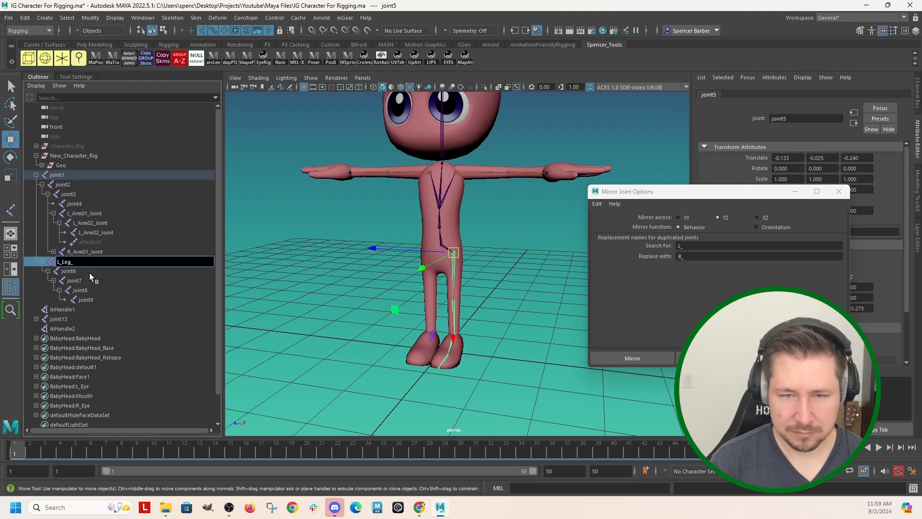
pyautogui.write('_Leg01_Joint')
pyautogui.press('Return')
# Step: Rename the knee joint directly below L_Leg01_Joint as L_Leg02_Joint, reusing the copied hip joint name
pyautogui.doubleClick(81, 262)
pyautogui.hotkey('ctrl', 'c')
pyautogui.doubleClick(75, 271)
pyautogui.hotkey('ctrl', 'v')
pyautogui.click(83, 272)
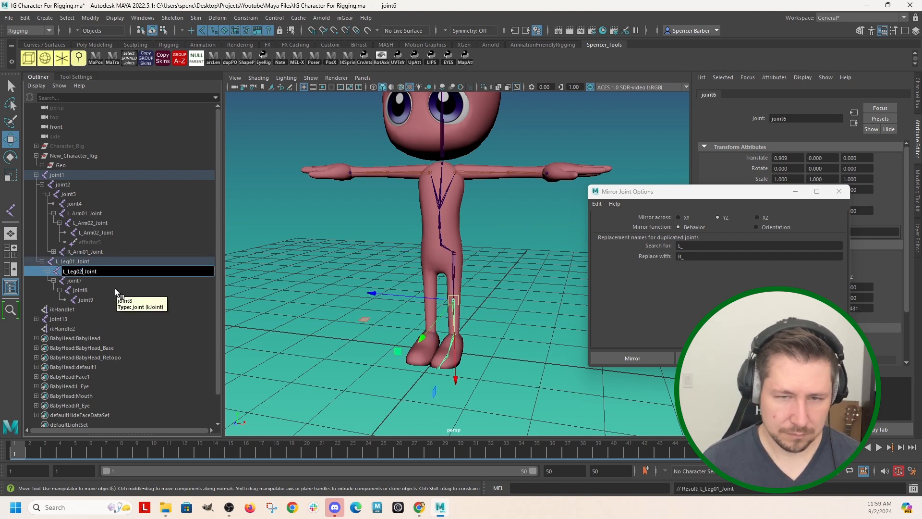
pyautogui.press('Return')
# Step: Rename the ankle joint directly below L_Leg02_Joint as L_Leg03_Joint, reusing the copied name
pyautogui.doubleClick(86, 281)
pyautogui.hotkey('ctrl', 'v')
pyautogui.click(89, 282)
pyautogui.press('BackSpace')
pyautogui.write('3')
pyautogui.press('Return')
# Step: Rename the ball-of-foot joint below L_Leg03_Joint as L_FootBall_Joint
pyautogui.doubleClick(98, 289)
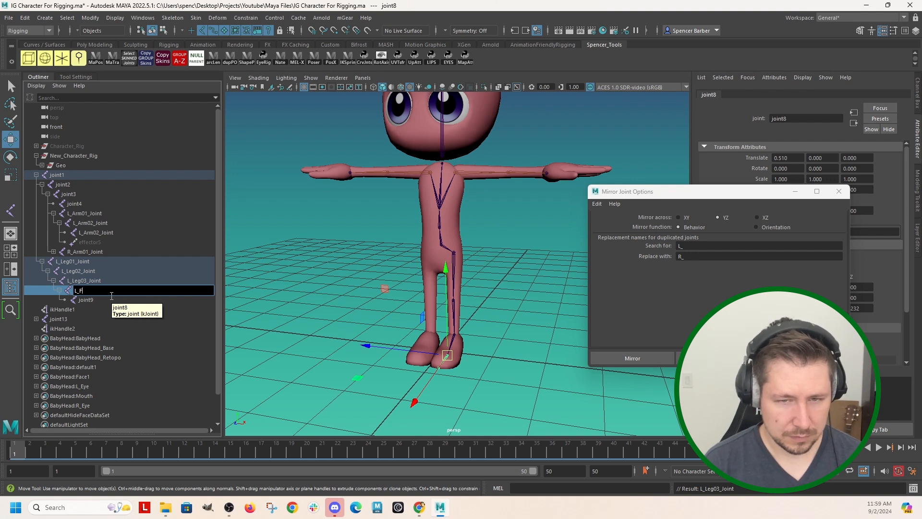
pyautogui.write('L_FootBall_Joint')
pyautogui.press('Return')
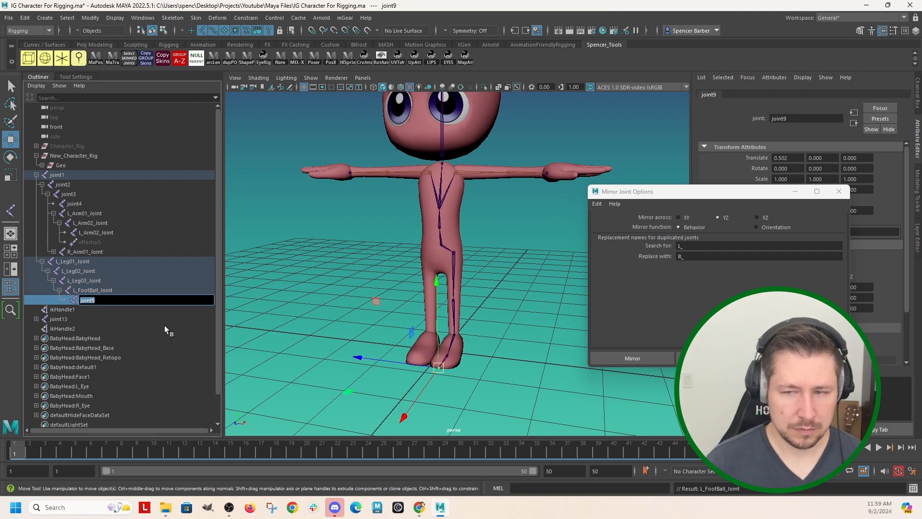
# Step: Rename the ball-of-foot joint as L_Toes_Joint and the last joint of the leg chain as L_ToeTip_Joint
pyautogui.doubleClick(101, 291)
pyautogui.write('oes')
pyautogui.press('Return')
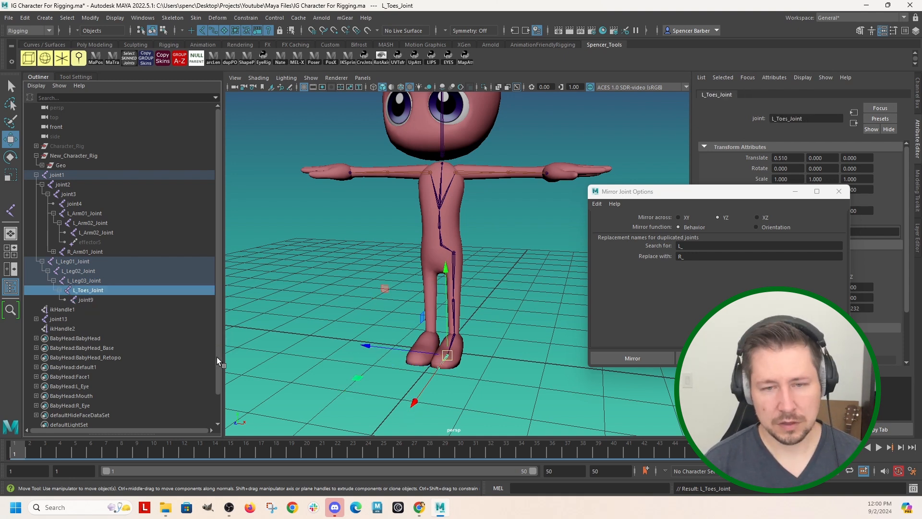
pyautogui.doubleClick(88, 299)
pyautogui.write('L_ToeTip_Joint')
pyautogui.press('Return')
# Step: Mirror the leg chain from L_Leg01_Joint across YZ with the Behavior function, replacing L_ with R_ in the duplicated names
pyautogui.click(71, 262)
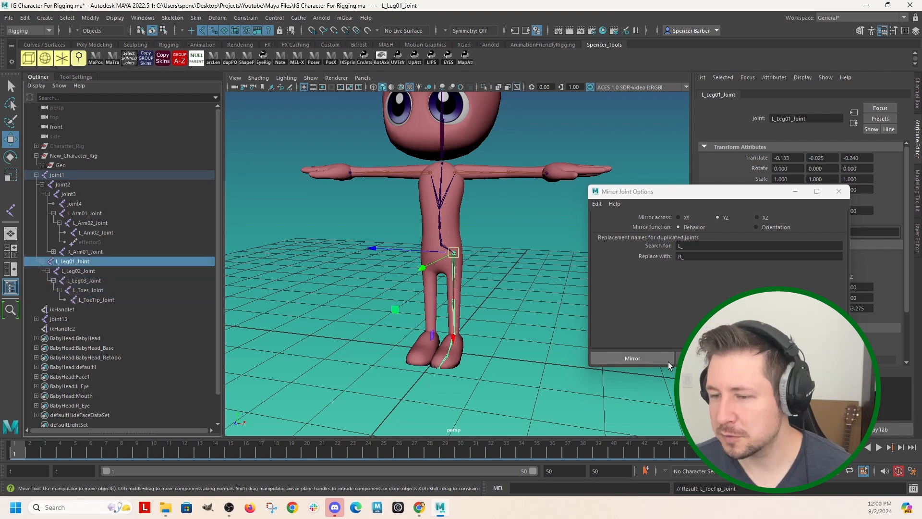
pyautogui.click(632, 358)
pyautogui.click(526, 327)
pyautogui.keyDown('alt'); pyautogui.moveTo(455, 309); pyautogui.dragTo(432, 307); pyautogui.keyUp('alt')
pyautogui.keyDown('alt'); pyautogui.moveTo(502, 301); pyautogui.dragTo(512, 353, button='middle'); pyautogui.keyUp('alt')
pyautogui.moveTo(512, 353)
pyautogui.keyDown('alt'); pyautogui.mouseDown()
pyautogui.moveTo(473, 352)
pyautogui.moveTo(523, 348)
pyautogui.mouseUp(); pyautogui.keyUp('alt')
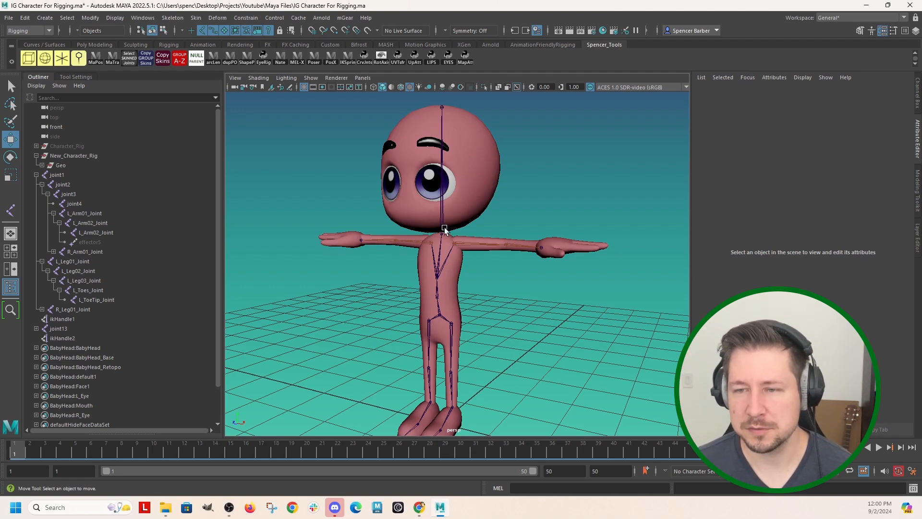
# Step: Examine the separate eyebrow, iris and head meshes and how the skeleton sits inside the head, body and legs
pyautogui.keyDown('alt'); pyautogui.moveTo(451, 251); pyautogui.dragTo(439, 269, button='middle'); pyautogui.keyUp('alt')
pyautogui.keyDown('alt'); pyautogui.moveTo(373, 240); pyautogui.dragTo(399, 251, button='right'); pyautogui.keyUp('alt')
pyautogui.keyDown('alt'); pyautogui.moveTo(406, 323); pyautogui.dragTo(415, 261); pyautogui.keyUp('alt')
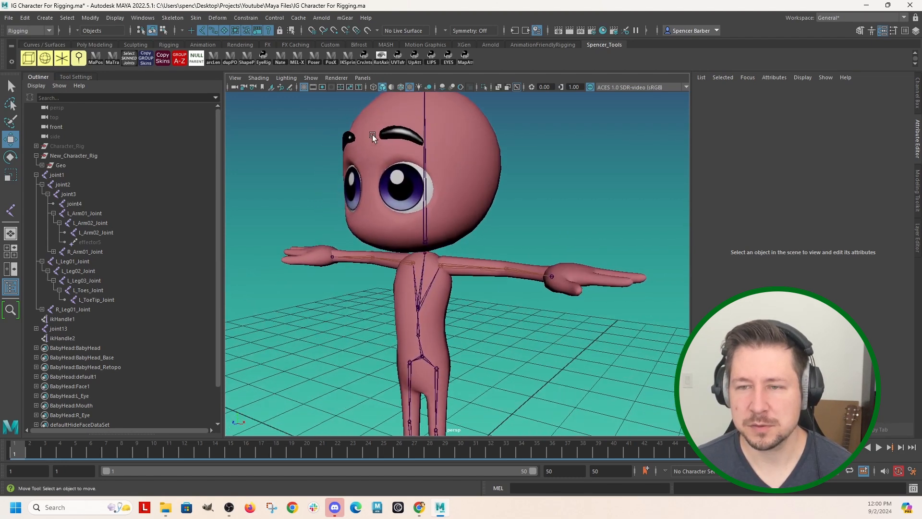
pyautogui.click(397, 130)
pyautogui.click(348, 138)
pyautogui.click(359, 184)
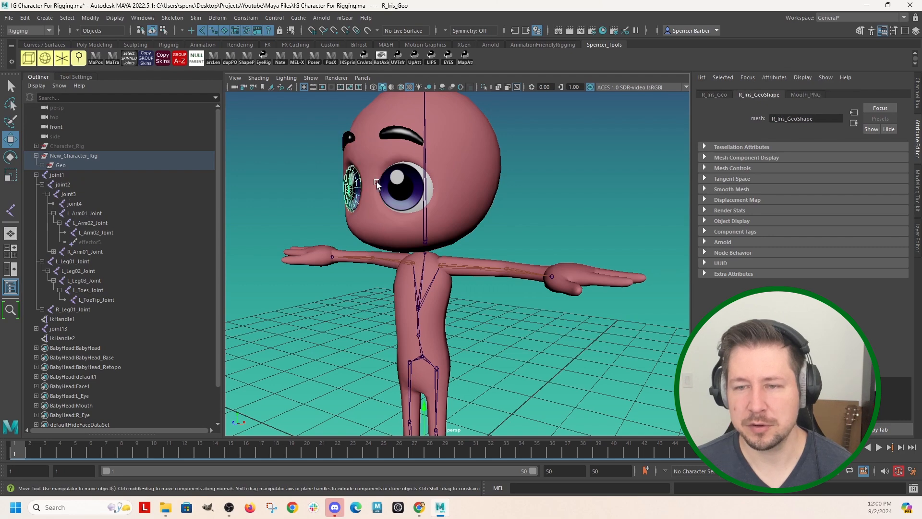
pyautogui.click(393, 187)
pyautogui.keyDown('alt'); pyautogui.moveTo(439, 324); pyautogui.dragTo(442, 190, button='middle'); pyautogui.keyUp('alt')
pyautogui.keyDown('alt'); pyautogui.moveTo(448, 209); pyautogui.dragTo(419, 261); pyautogui.keyUp('alt')
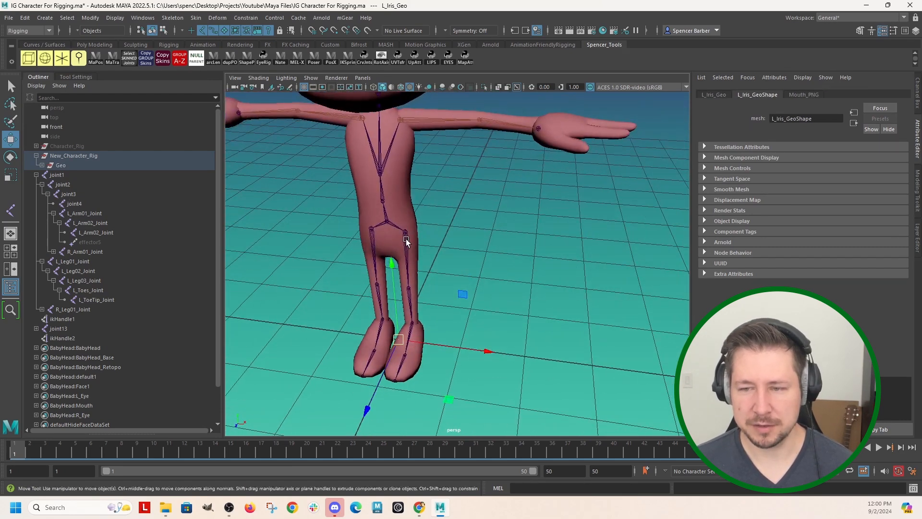
pyautogui.keyDown('alt'); pyautogui.moveTo(375, 215); pyautogui.dragTo(403, 187); pyautogui.keyUp('alt')
pyautogui.keyDown('alt'); pyautogui.moveTo(411, 195); pyautogui.dragTo(491, 266, button='middle'); pyautogui.keyUp('alt')
pyautogui.keyDown('alt'); pyautogui.moveTo(446, 259); pyautogui.dragTo(388, 261); pyautogui.keyUp('alt')
pyautogui.keyDown('alt'); pyautogui.moveTo(454, 218); pyautogui.dragTo(450, 333, button='middle'); pyautogui.keyUp('alt')
pyautogui.click(430, 186)
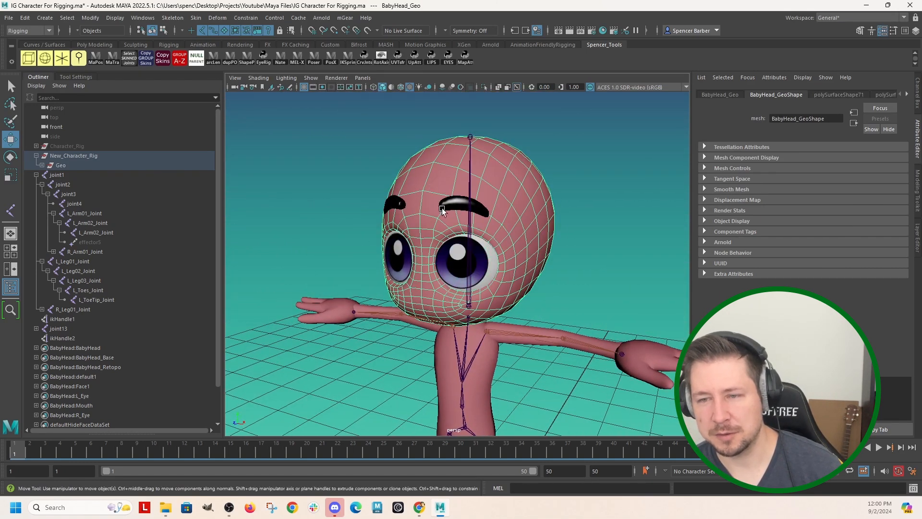
pyautogui.keyDown('alt'); pyautogui.moveTo(479, 225); pyautogui.dragTo(438, 193); pyautogui.keyUp('alt')
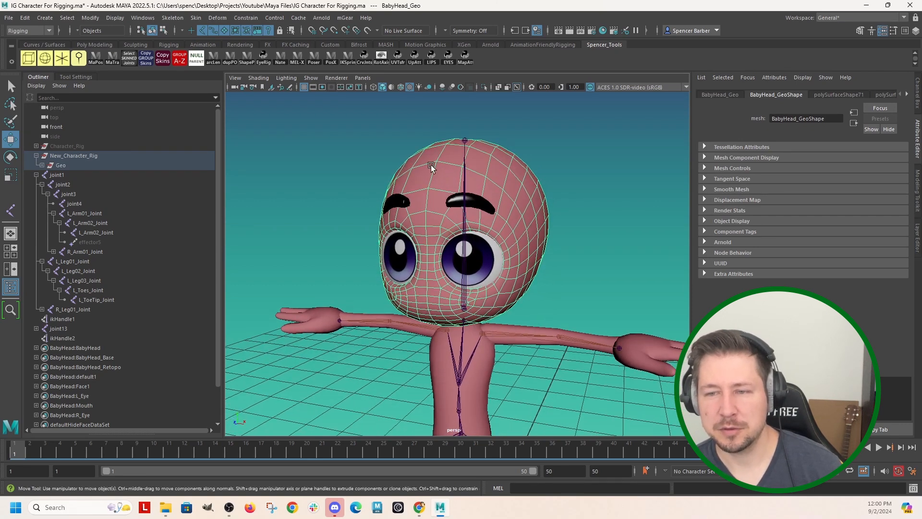
# Step: Bind BabyHead_Geo to the head joint with Bind Skin, using Selected joints, Closest distance, Classic linear, Interactive weights and 4 max influences
pyautogui.click(465, 183)
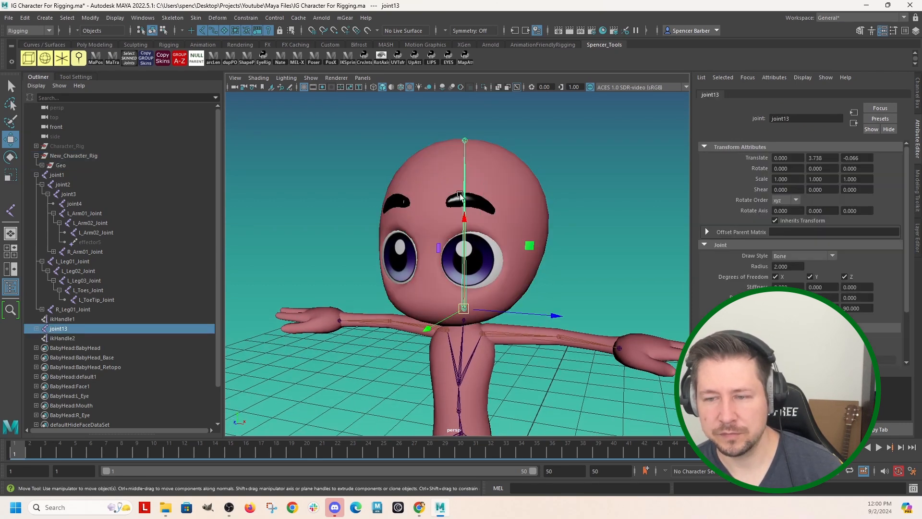
pyautogui.keyDown('shift'); pyautogui.click(503, 165); pyautogui.keyUp('shift')
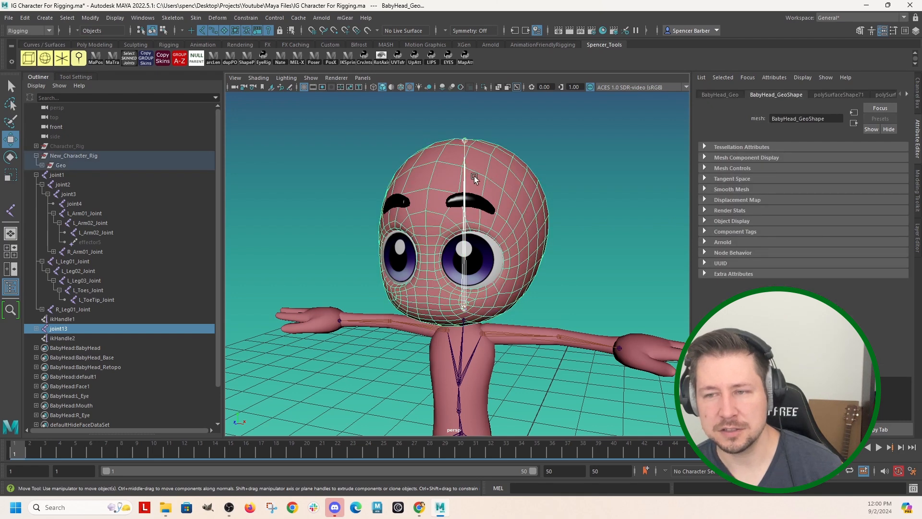
pyautogui.click(196, 18)
pyautogui.click(319, 44)
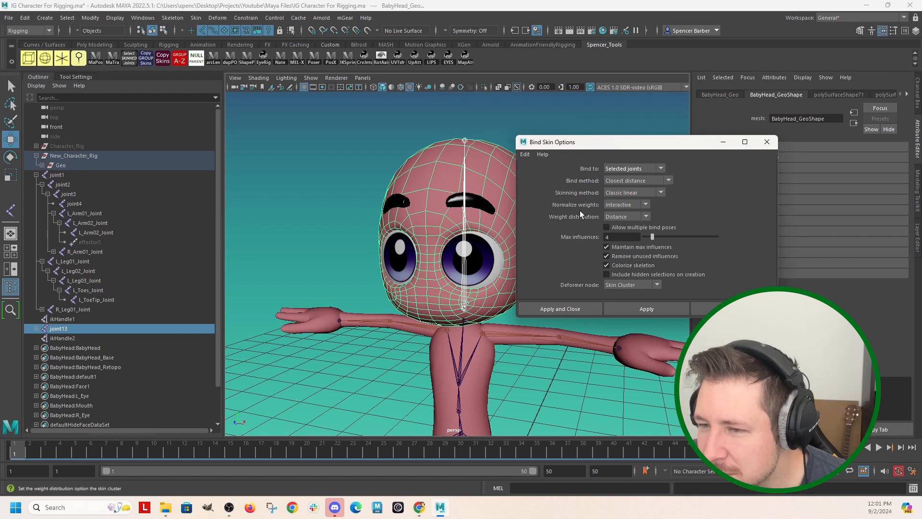
pyautogui.click(647, 205)
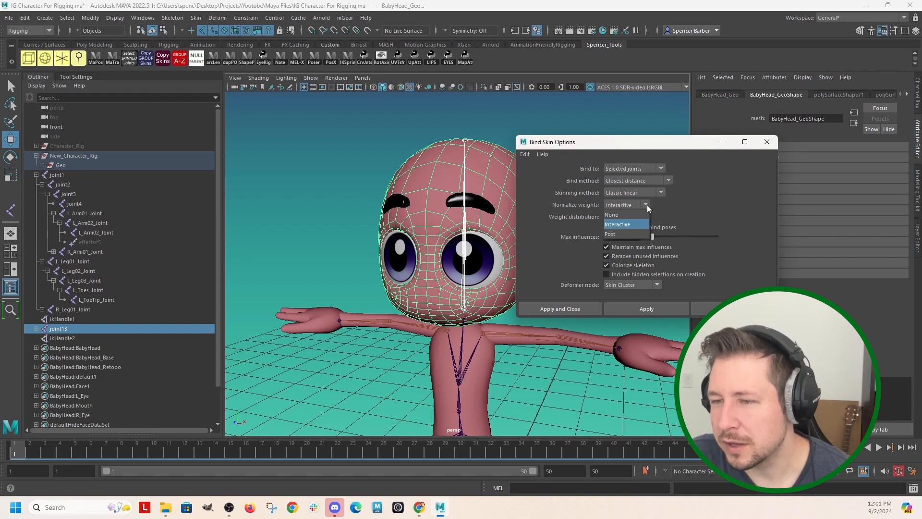
pyautogui.click(627, 228)
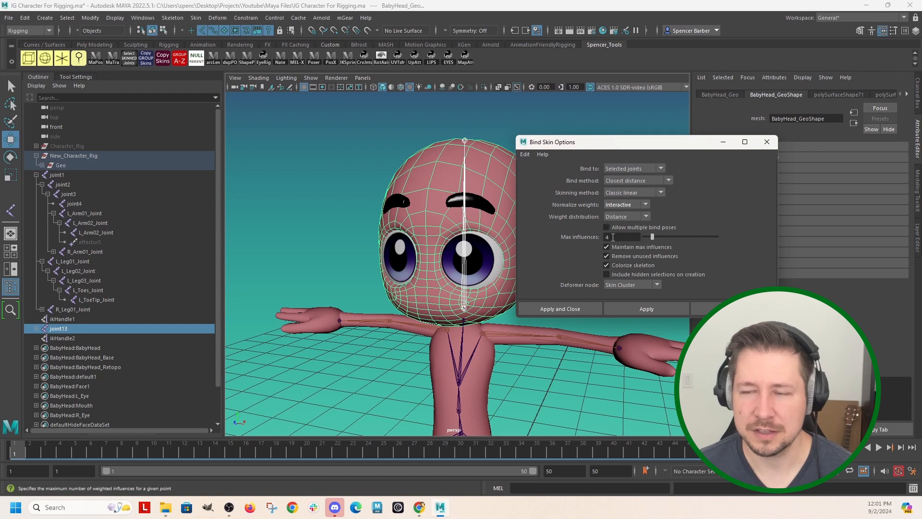
pyautogui.moveTo(643, 139); pyautogui.dragTo(732, 94)
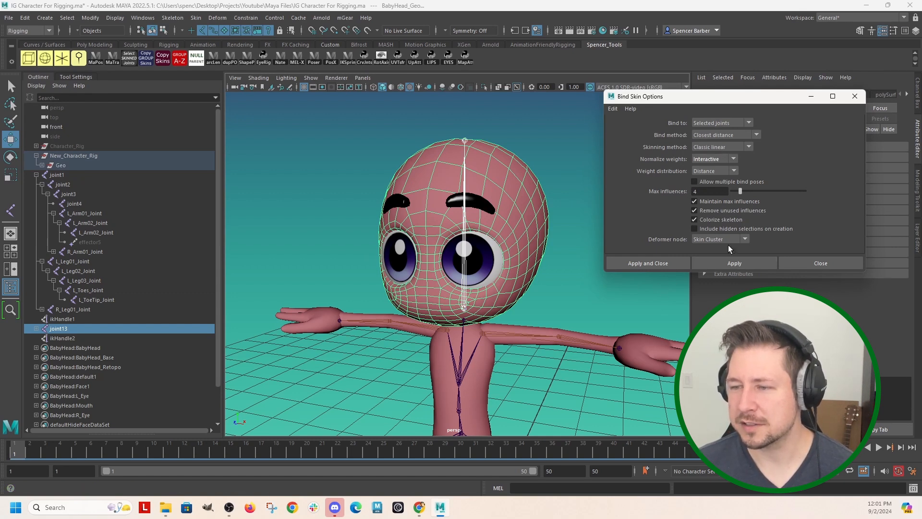
pyautogui.click(717, 262)
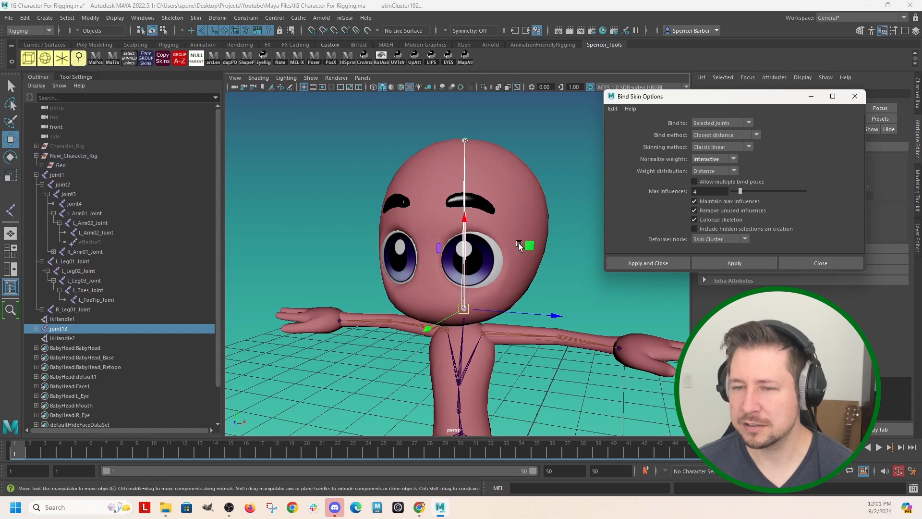
# Step: Test the head binding by rotating the head joint, and undo the rotation
pyautogui.click(463, 182)
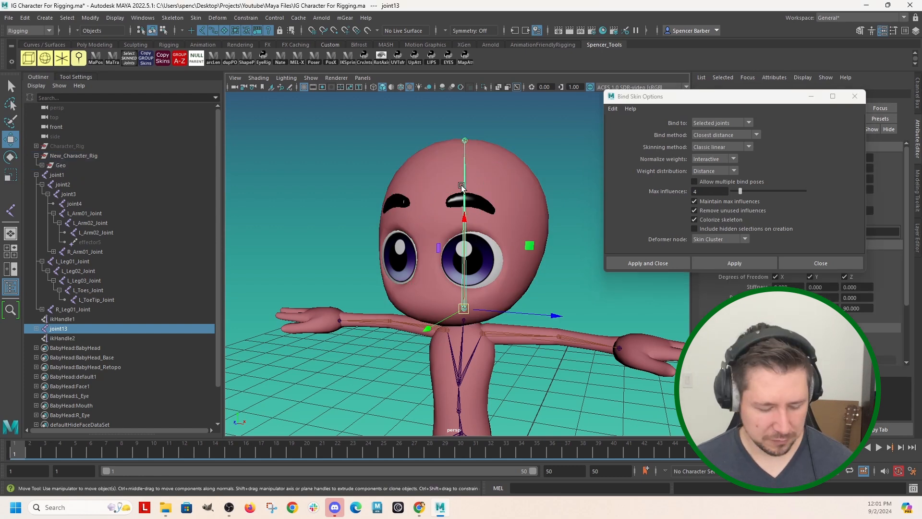
pyautogui.press('e')
pyautogui.moveTo(508, 238); pyautogui.dragTo(468, 212)
pyautogui.hotkey('ctrl', 'z')
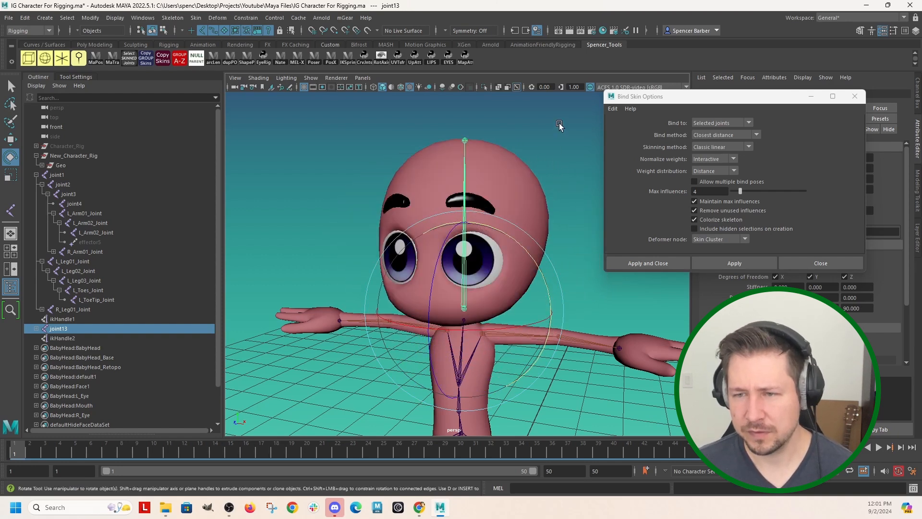
# Step: Bind both eyebrow meshes and both iris meshes to the head joint one by one with the same Bind Skin settings
pyautogui.click(461, 247)
pyautogui.click(462, 248)
pyautogui.press('q')
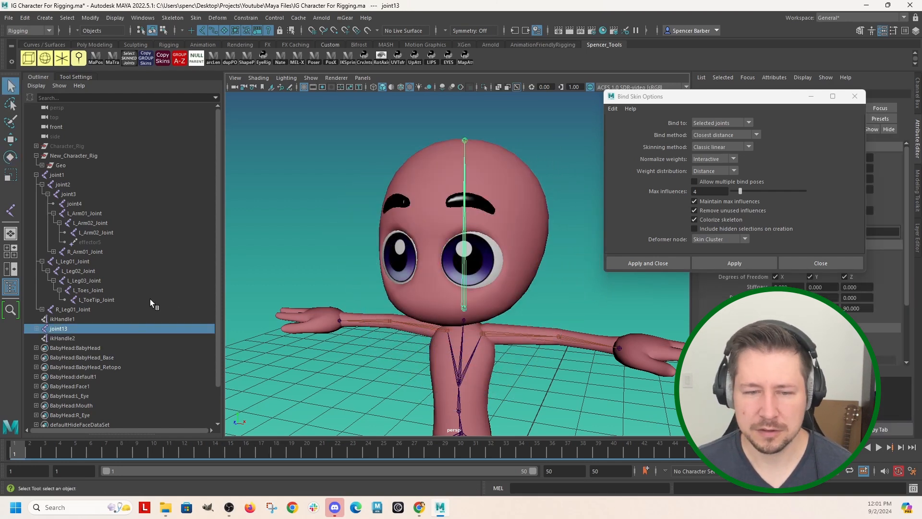
pyautogui.keyDown('shift'); pyautogui.click(445, 194); pyautogui.keyUp('shift')
pyautogui.click(734, 263)
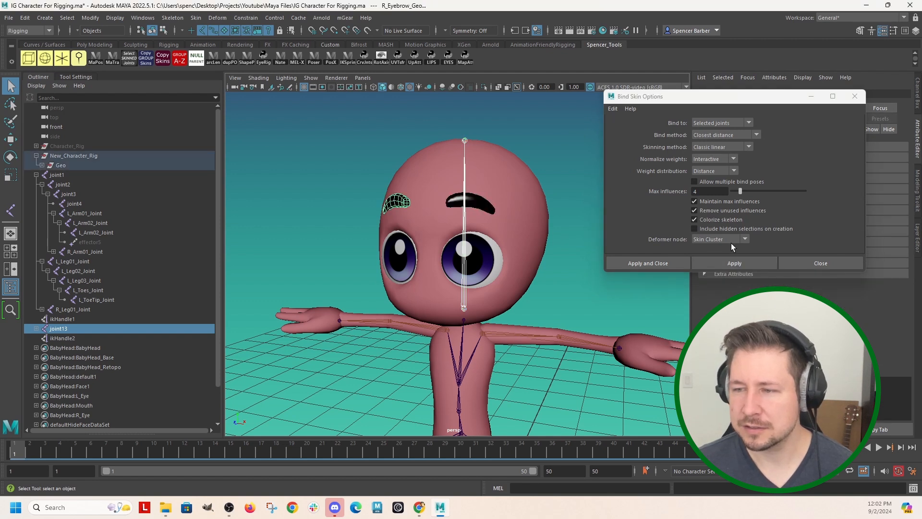
pyautogui.click(734, 263)
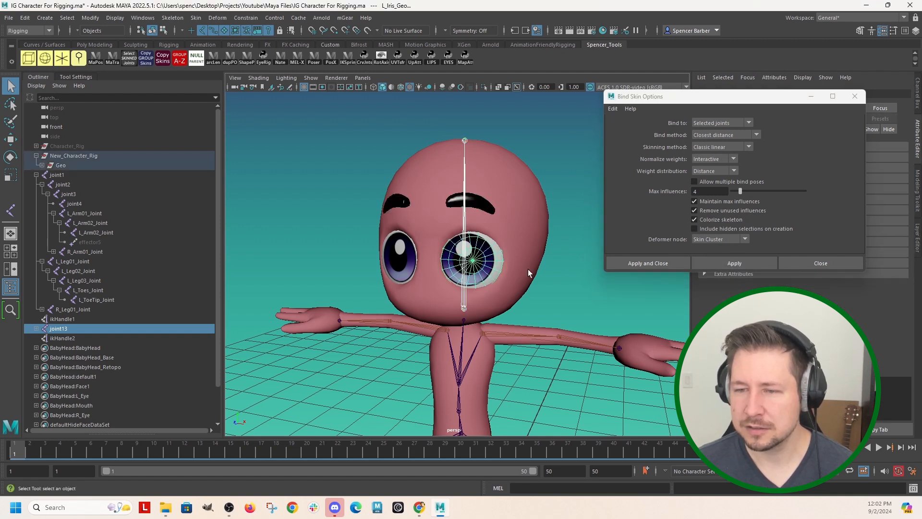
pyautogui.click(722, 261)
pyautogui.click(729, 262)
# Step: Expand the Geo group and compare R_EyeWhite_Geo with R_Eyebrow_Geo to check which mesh has a skinCluster input
pyautogui.click(42, 166)
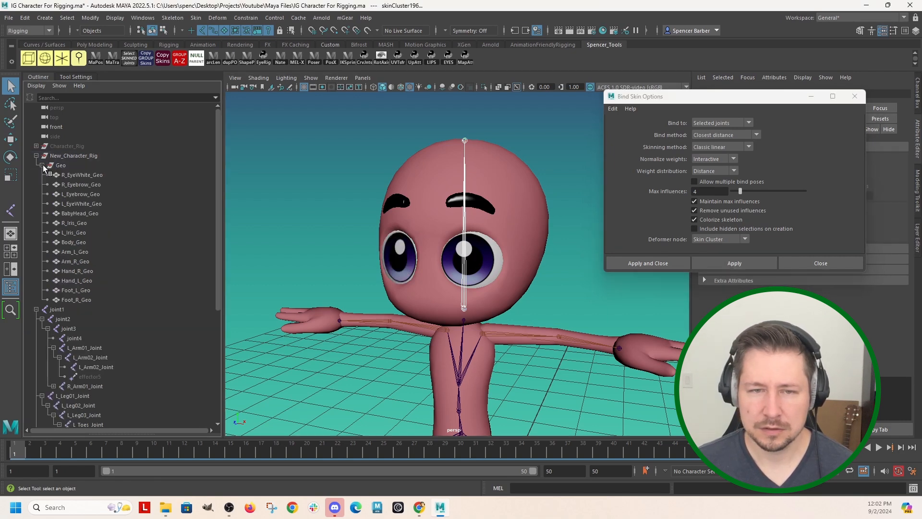
pyautogui.click(70, 176)
pyautogui.moveTo(731, 96); pyautogui.dragTo(271, 249)
pyautogui.hotkey('ctrl', 'a')
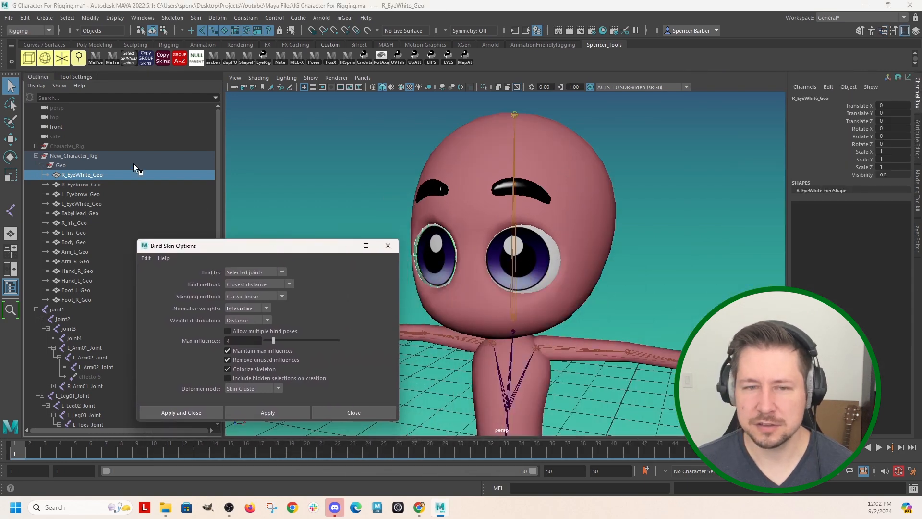
pyautogui.click(79, 184)
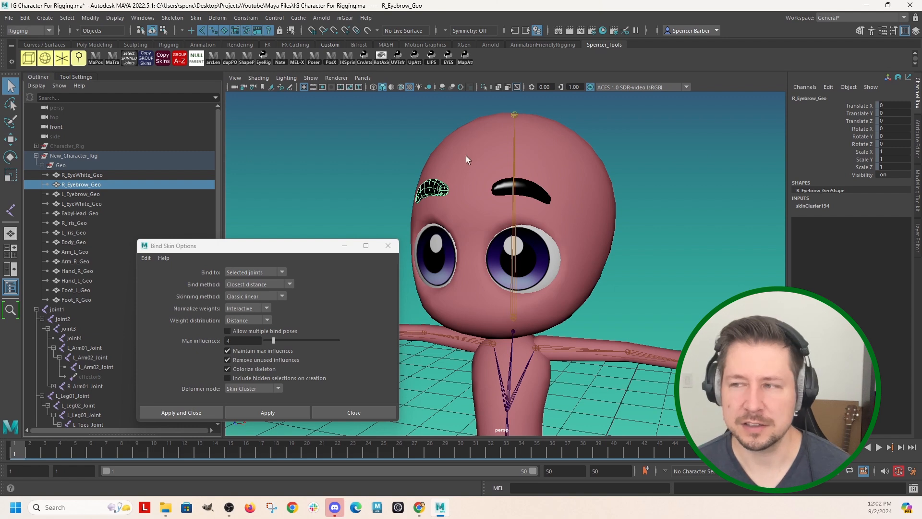
pyautogui.moveTo(242, 249); pyautogui.dragTo(247, 247)
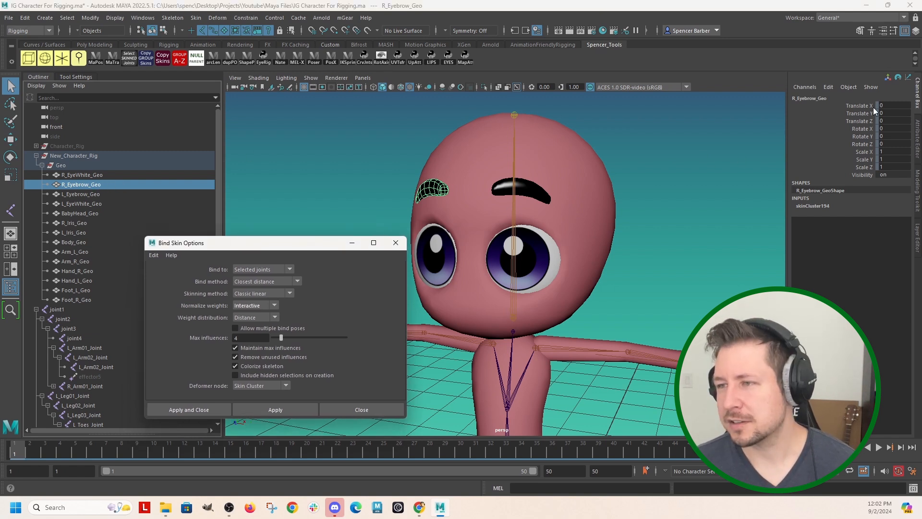
pyautogui.click(87, 176)
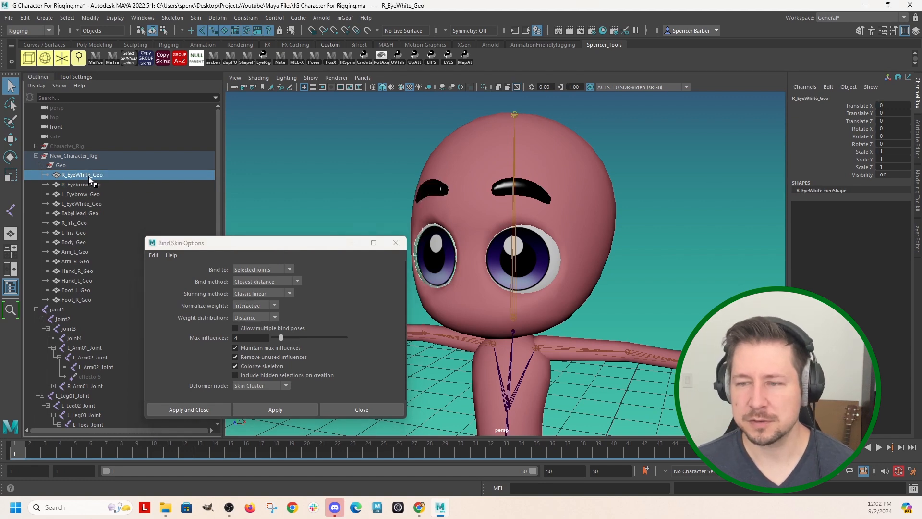
# Step: Bind R_EyeWhite_Geo to the head joint with Bind Skin and select R_Eyebrow_Geo to check its inputs
pyautogui.click(514, 240)
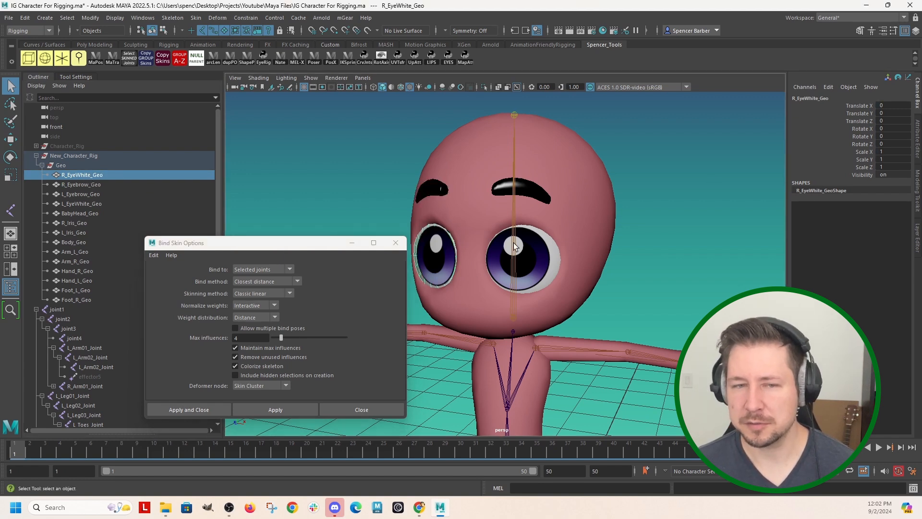
pyautogui.click(80, 175)
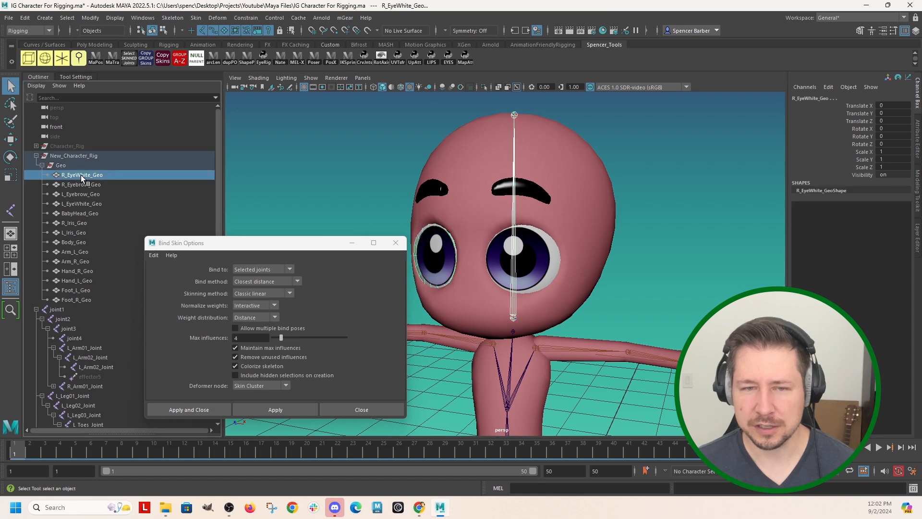
pyautogui.click(264, 411)
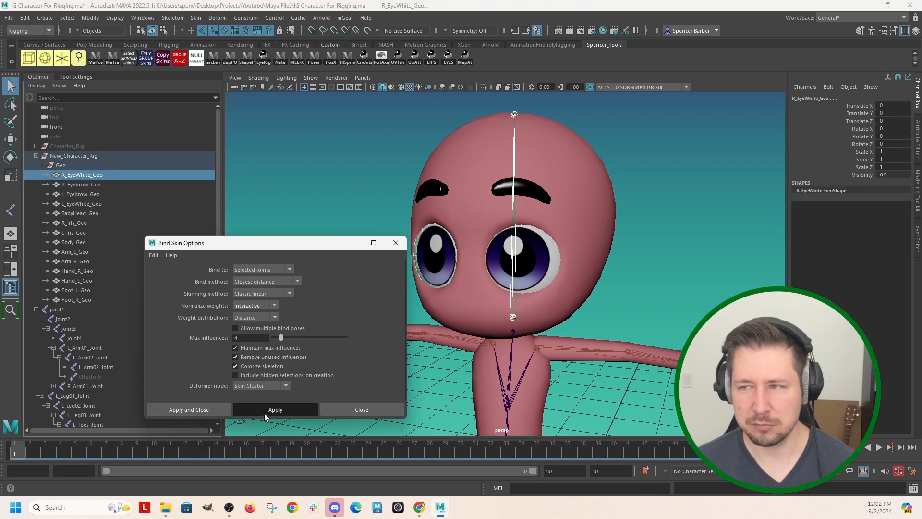
pyautogui.click(84, 186)
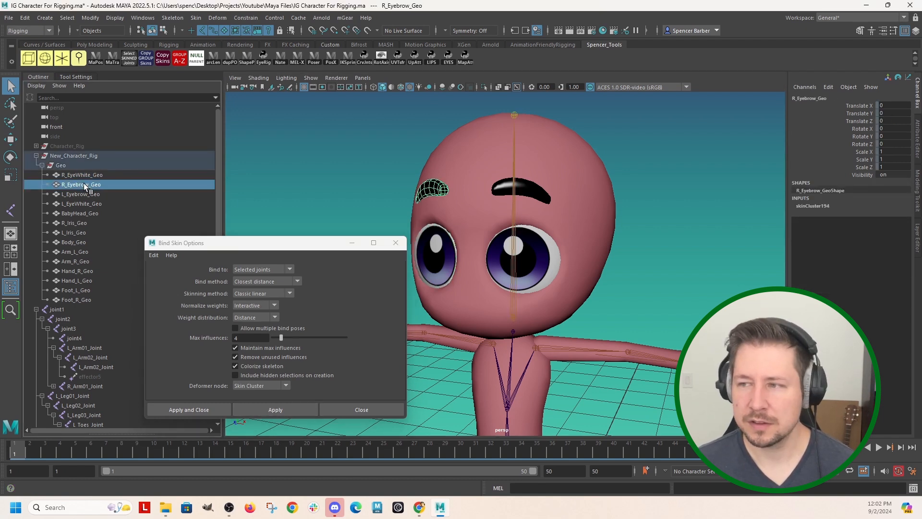
# Step: Check L_Eyebrow_Geo for a skinCluster input, and bind L_EyeWhite_Geo to the head joint with the same Bind Skin settings
pyautogui.click(85, 192)
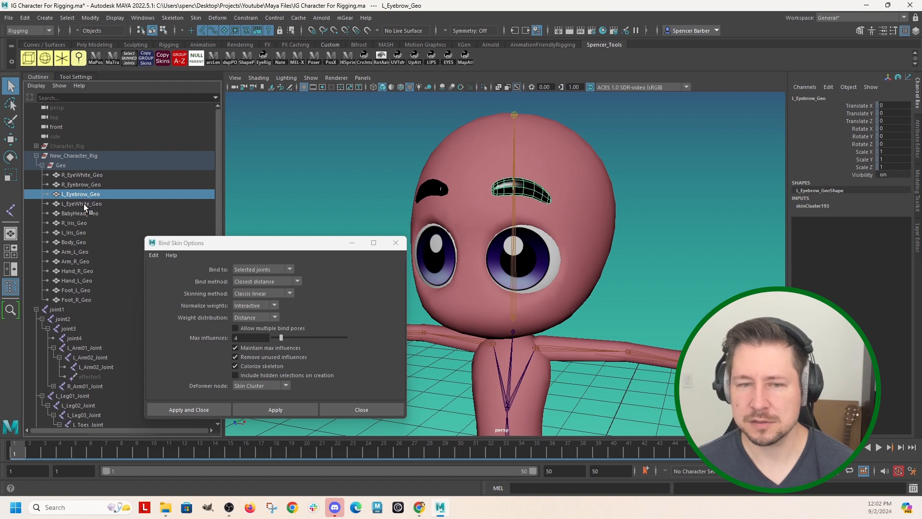
pyautogui.click(84, 204)
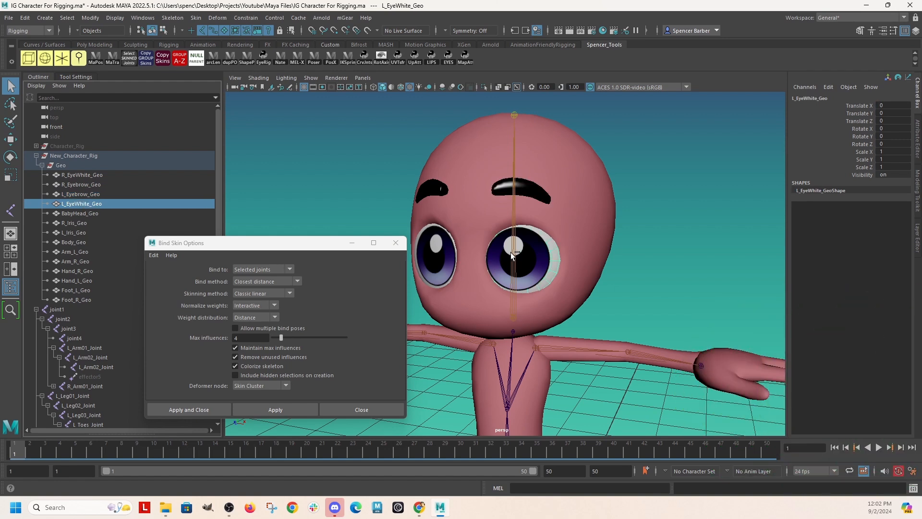
pyautogui.click(513, 254)
pyautogui.keyDown('ctrl'); pyautogui.click(75, 203); pyautogui.keyUp('ctrl')
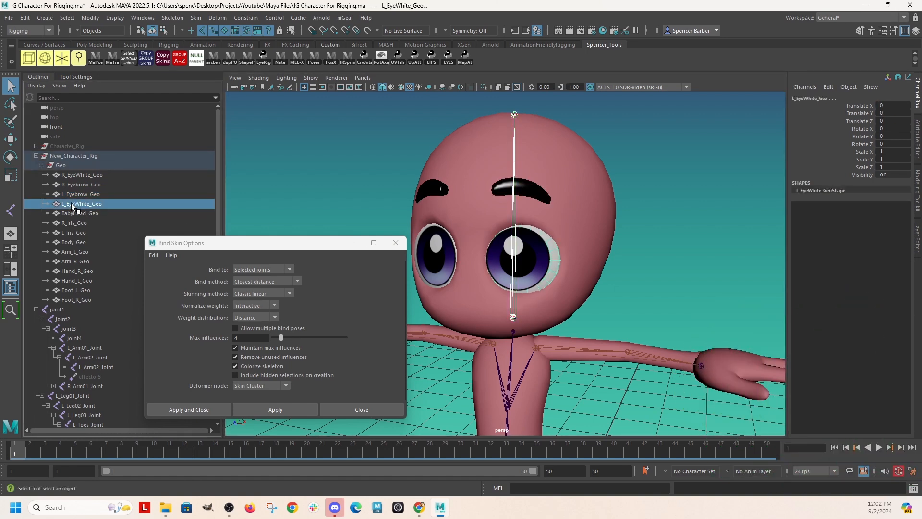
pyautogui.click(279, 409)
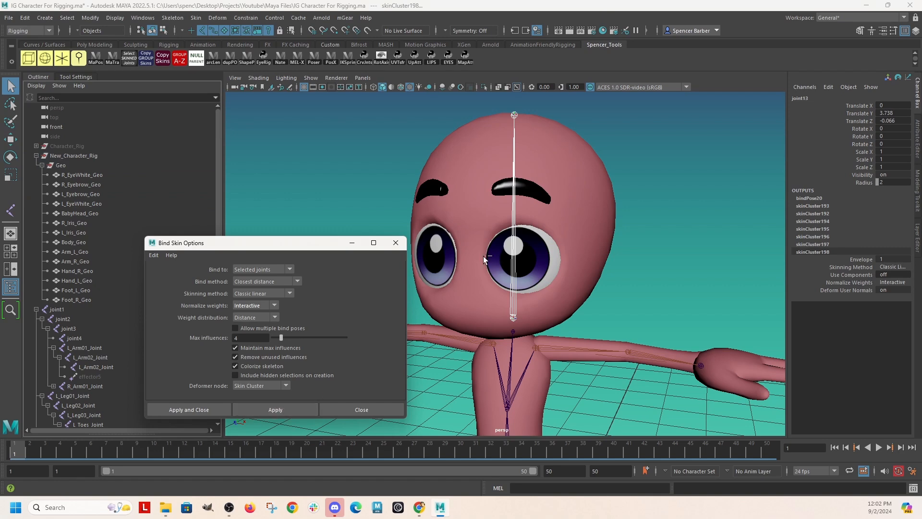
# Step: Test the face bindings by rotating the head joint, undo the rotation and close the Bind Skin options
pyautogui.click(514, 238)
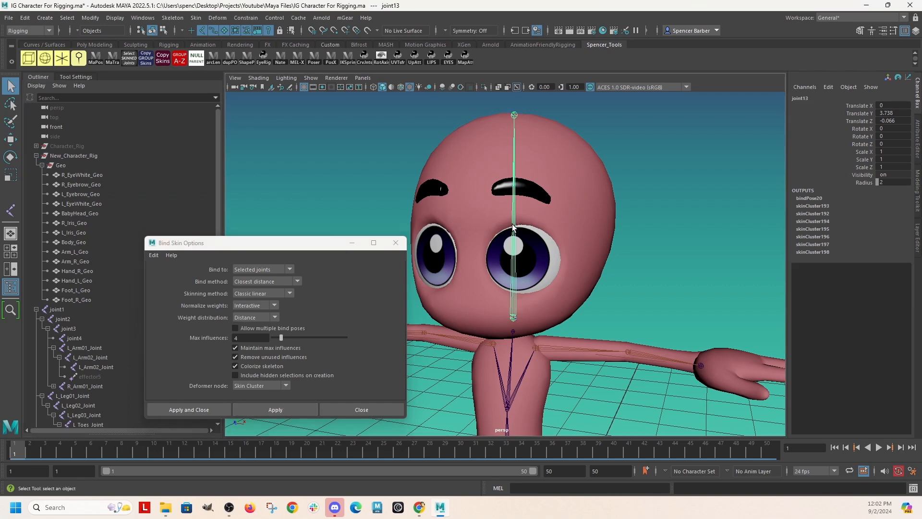
pyautogui.press('e')
pyautogui.moveTo(558, 258); pyautogui.dragTo(532, 257)
pyautogui.hotkey('ctrl', 'z')
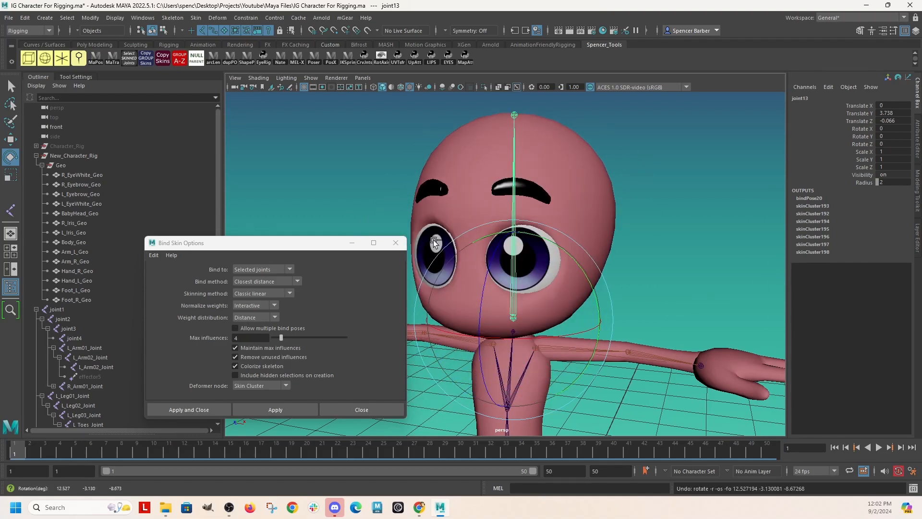
pyautogui.click(400, 243)
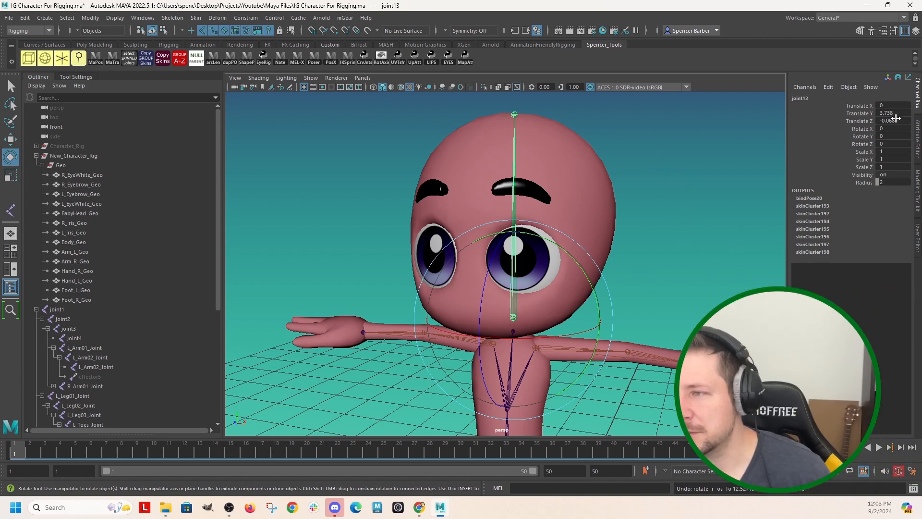
# Step: Try setting all translate and rotate values of the unparented head joint to 0, and undo the change
pyautogui.moveTo(893, 106); pyautogui.dragTo(892, 144)
pyautogui.press('Return')
pyautogui.scroll(-3, 585, 238)
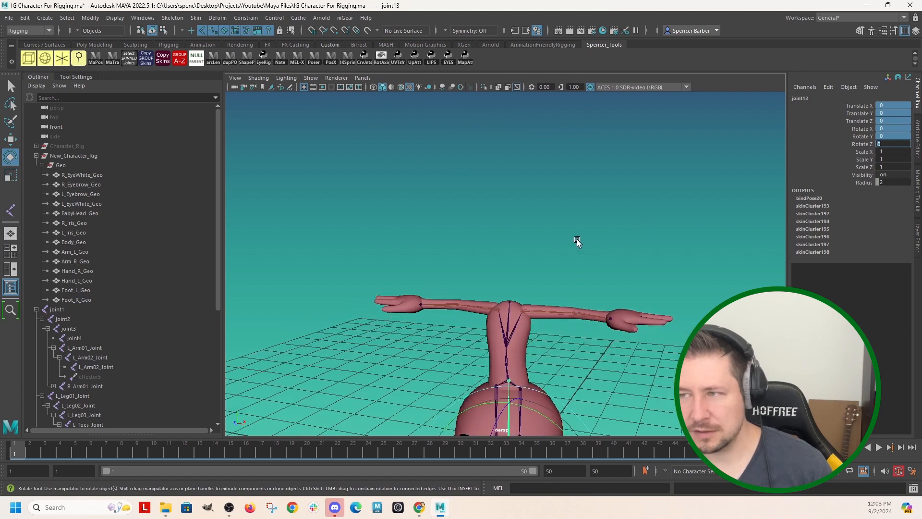
pyautogui.keyDown('alt'); pyautogui.moveTo(525, 303); pyautogui.dragTo(523, 212, button='middle'); pyautogui.keyUp('alt')
pyautogui.keyDown('alt'); pyautogui.moveTo(425, 246); pyautogui.dragTo(496, 351, button='right'); pyautogui.keyUp('alt')
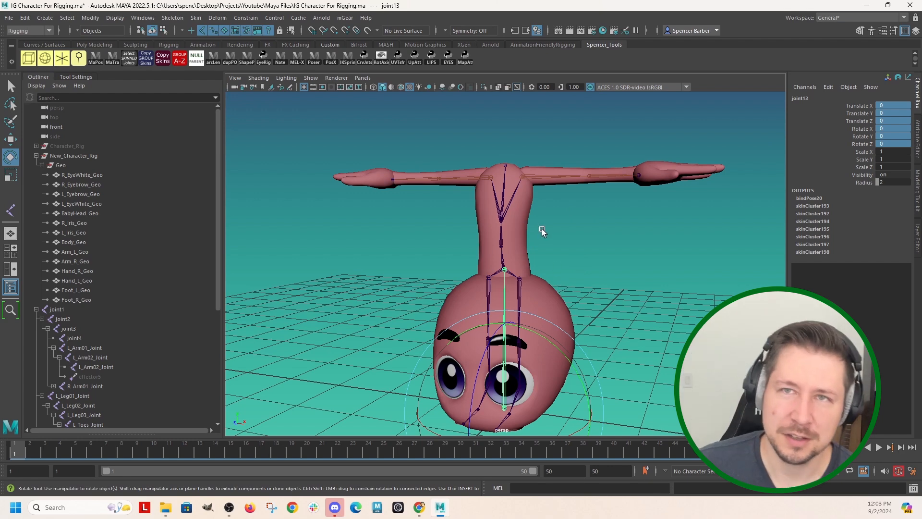
pyautogui.click(591, 263)
pyautogui.hotkey('ctrl', 'z')
pyautogui.hotkey('ctrl', 'z')
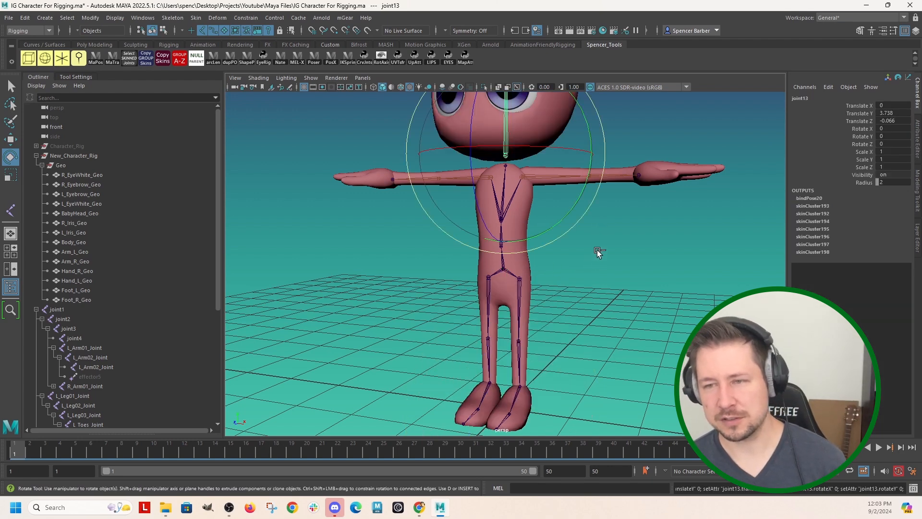
# Step: Parent the head joint to joint4 at the base of the neck
pyautogui.keyDown('alt'); pyautogui.moveTo(586, 253); pyautogui.dragTo(562, 242); pyautogui.keyUp('alt')
pyautogui.keyDown('alt'); pyautogui.moveTo(563, 242); pyautogui.dragTo(582, 352, button='middle'); pyautogui.keyUp('alt')
pyautogui.keyDown('alt'); pyautogui.moveTo(582, 352); pyautogui.dragTo(603, 384, button='right'); pyautogui.keyUp('alt')
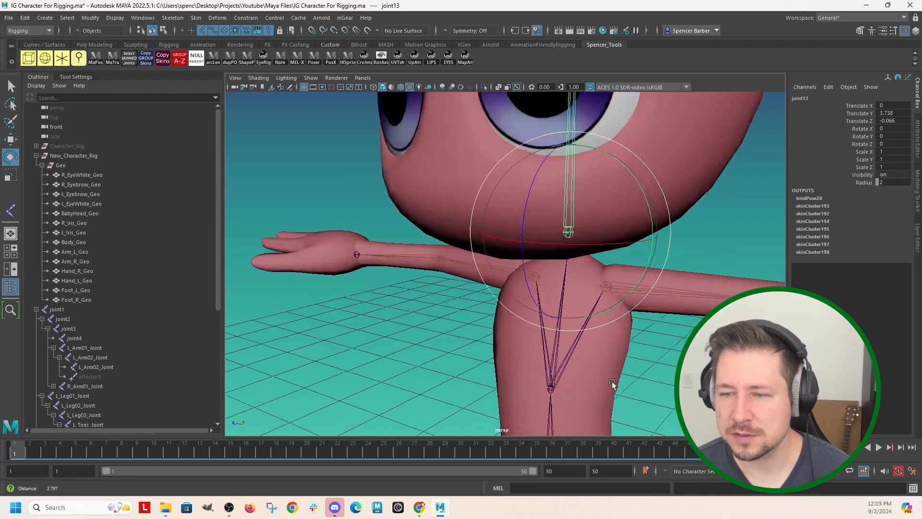
pyautogui.keyDown('alt'); pyautogui.moveTo(603, 385); pyautogui.dragTo(527, 354, button='middle'); pyautogui.keyUp('alt')
pyautogui.click(630, 252)
pyautogui.click(493, 240)
pyautogui.press('q')
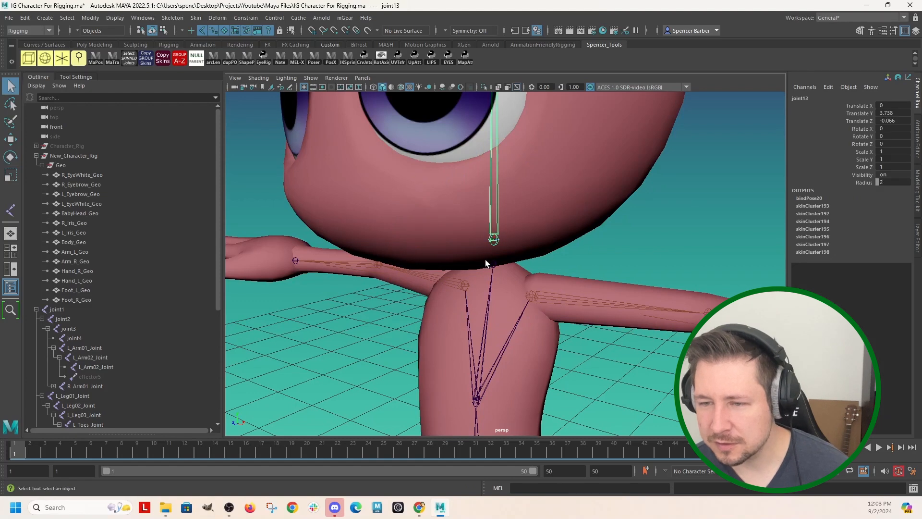
pyautogui.keyDown('shift'); pyautogui.click(494, 265); pyautogui.keyUp('shift')
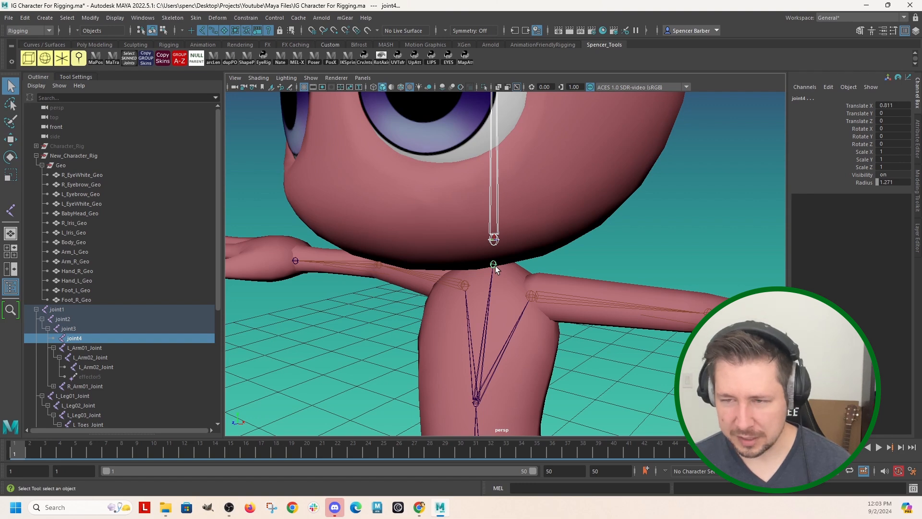
pyautogui.press('p')
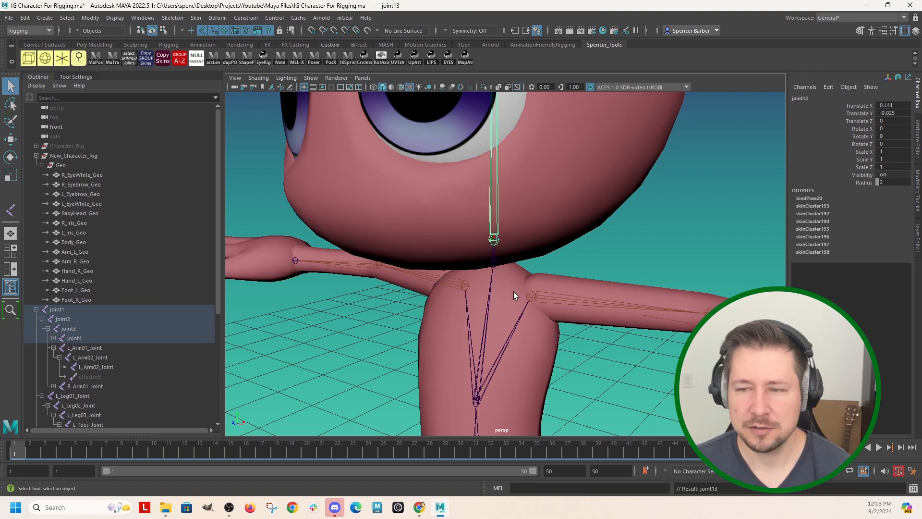
# Step: Reveal the head joint under joint4 in the hierarchy and rename it to Head_Joint
pyautogui.scroll(-3, 496, 278)
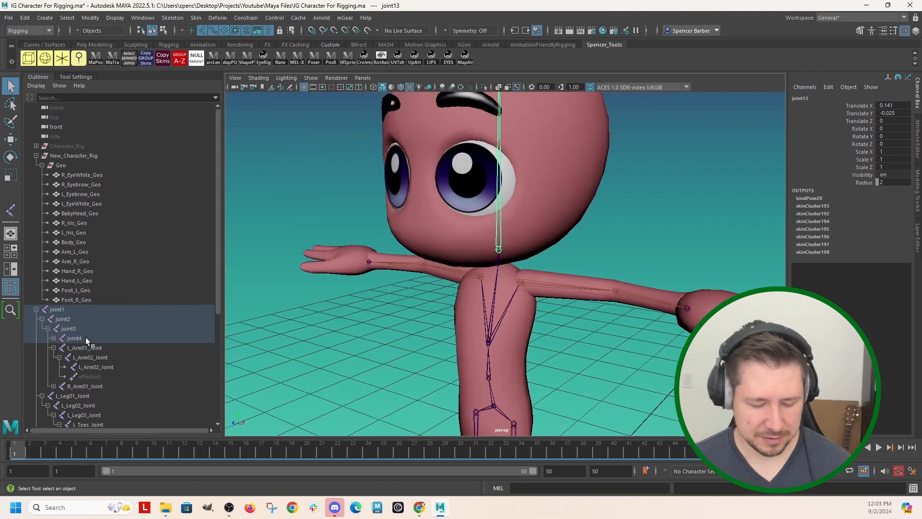
pyautogui.press('f')
pyautogui.doubleClick(88, 347)
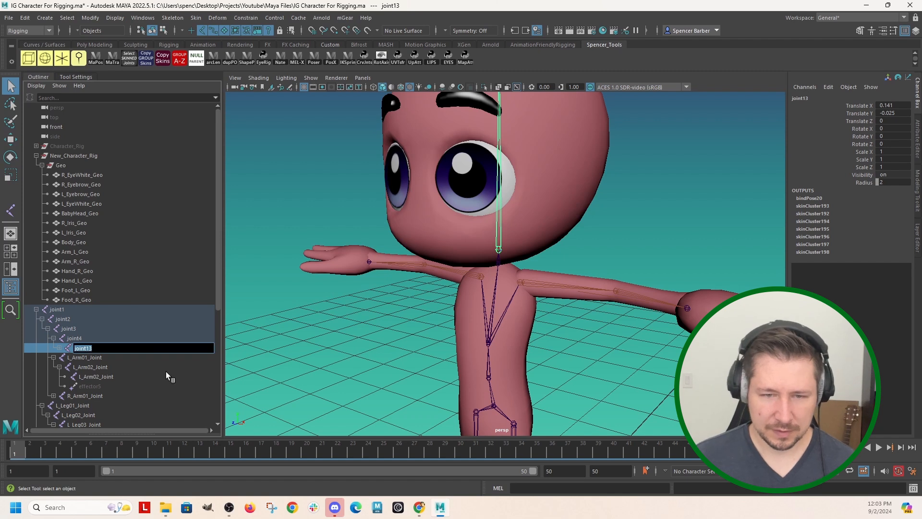
pyautogui.write('Head_Join')
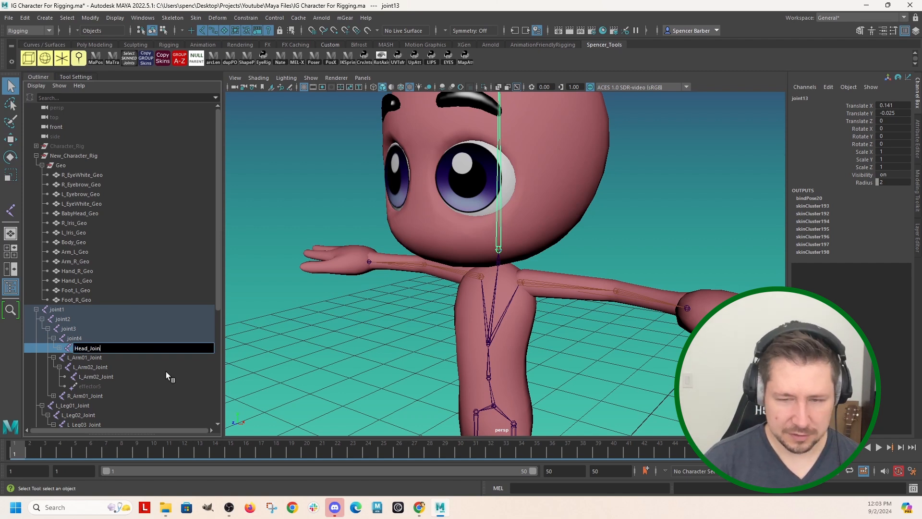
pyautogui.write('t')
pyautogui.press('Return')
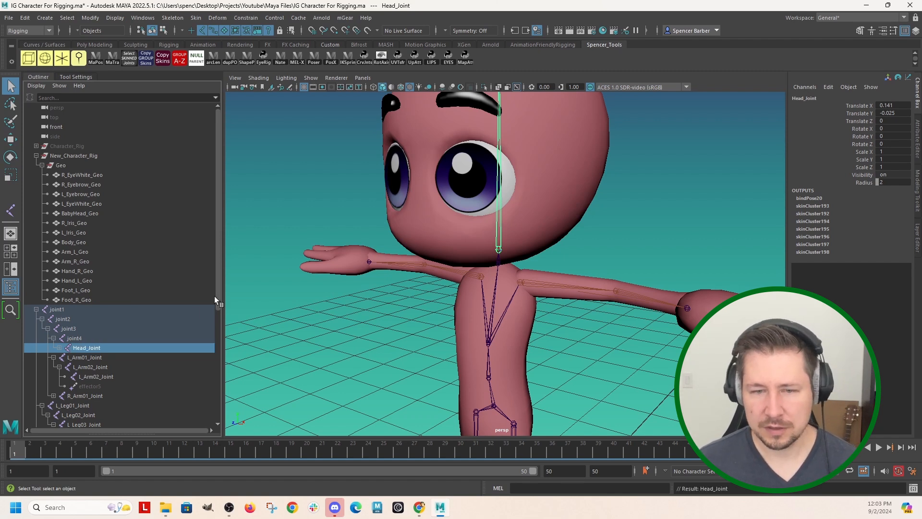
# Step: Rename joint4, the parent of the head joint, to Neck_Joint
pyautogui.click(75, 339)
pyautogui.doubleClick(79, 339)
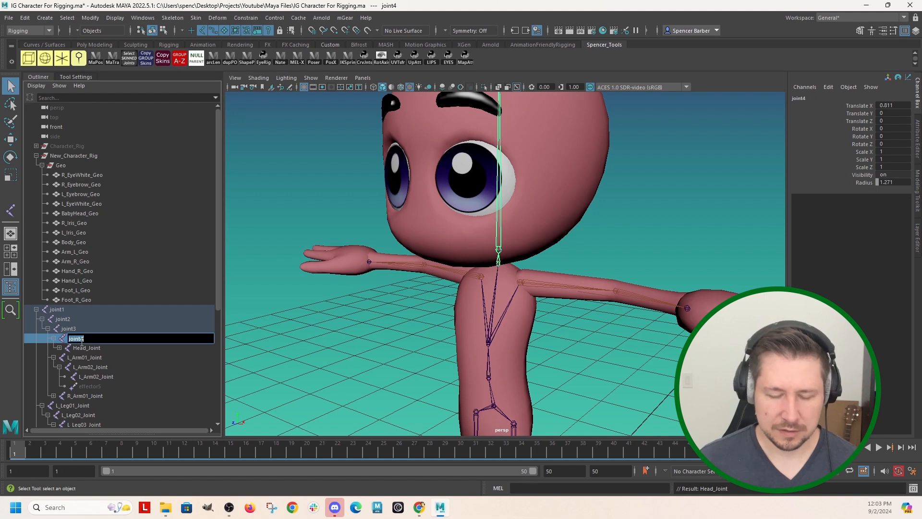
pyautogui.write('Neck_Joint')
pyautogui.press('Return')
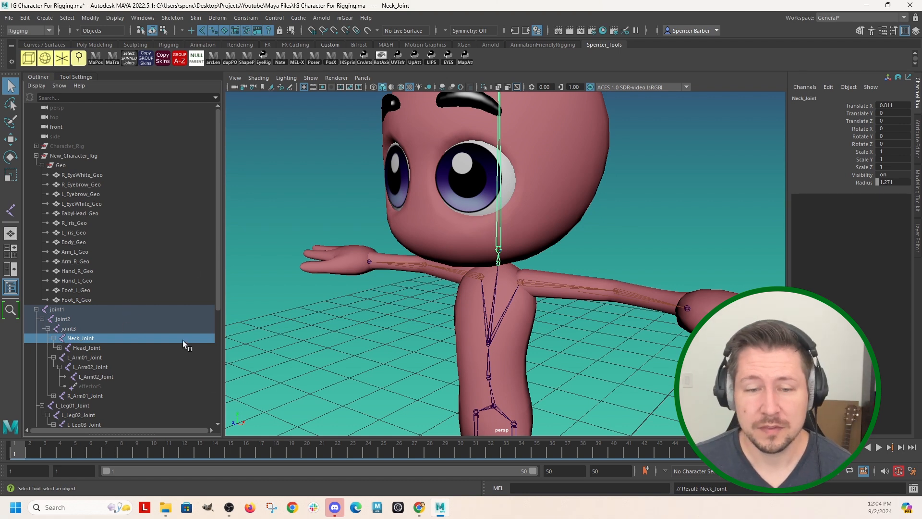
pyautogui.scroll(-6, 145, 345)
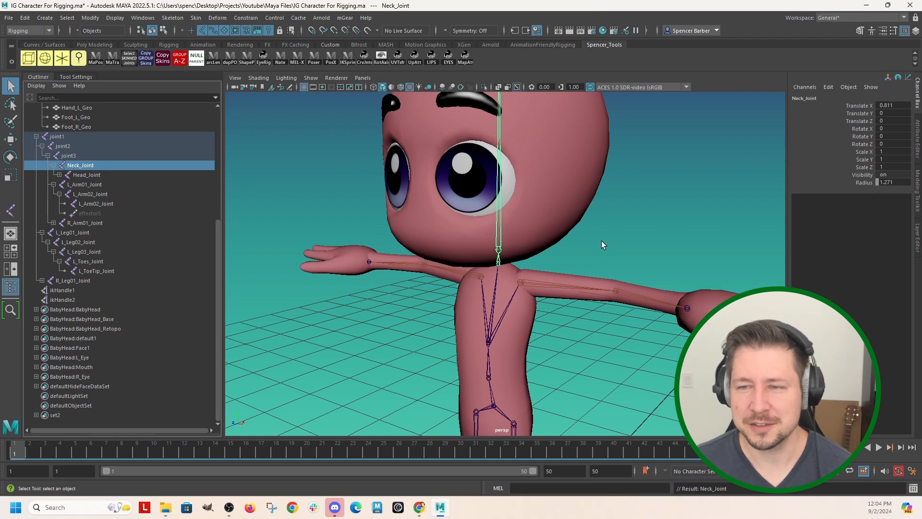
pyautogui.keyDown('alt'); pyautogui.moveTo(652, 208); pyautogui.dragTo(660, 262, button='middle'); pyautogui.keyUp('alt')
pyautogui.keyDown('alt'); pyautogui.moveTo(660, 262); pyautogui.dragTo(677, 293); pyautogui.keyUp('alt')
pyautogui.keyDown('alt'); pyautogui.moveTo(677, 292); pyautogui.dragTo(552, 280, button='right'); pyautogui.keyUp('alt')
pyautogui.keyDown('alt'); pyautogui.moveTo(552, 281); pyautogui.dragTo(537, 254); pyautogui.keyUp('alt')
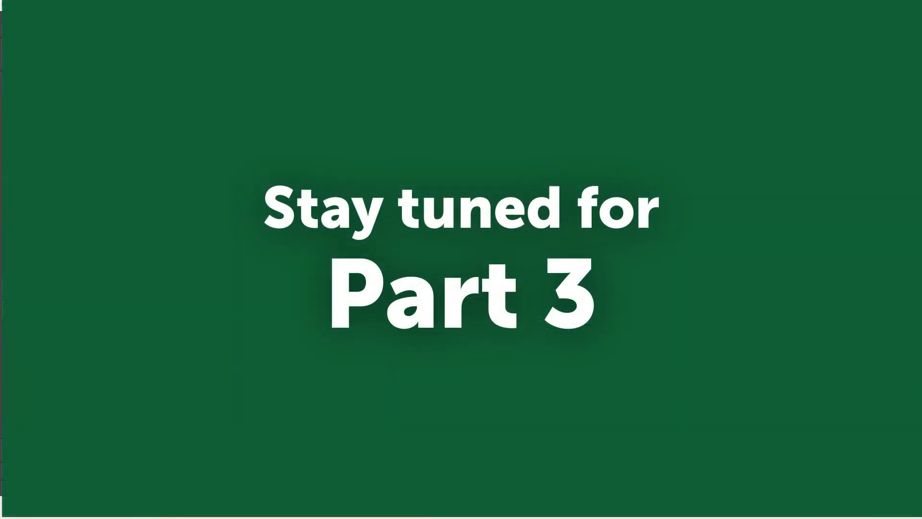